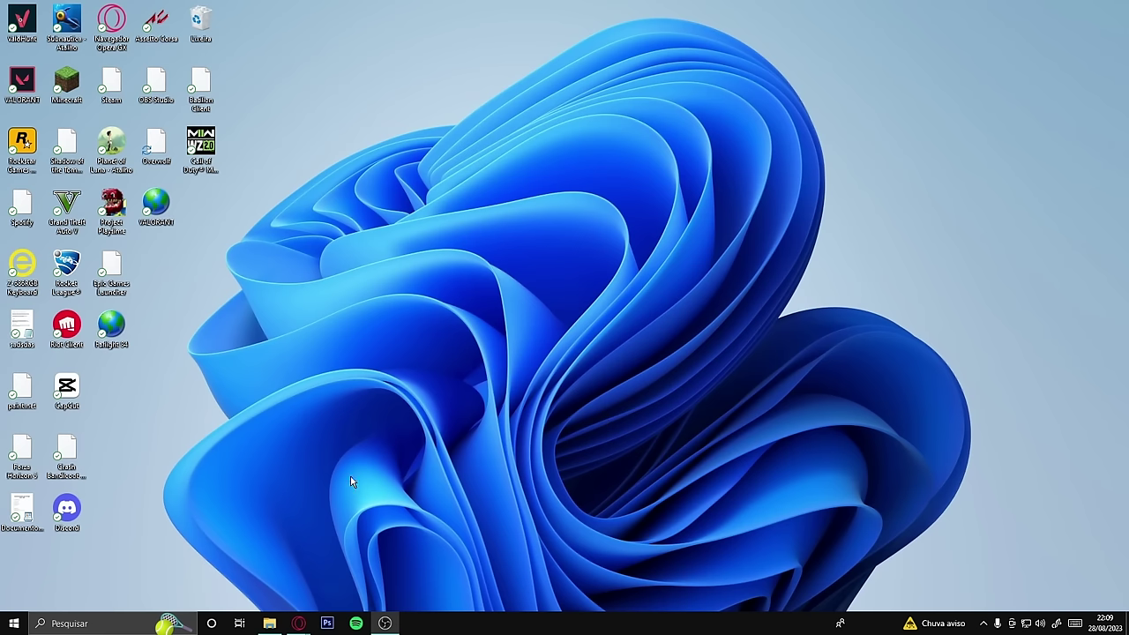
- Try toggling the visibility of all desktop icons
{"action": "left_click_drag", "start_coordinate": [281, 522], "coordinate": [2, 11]}
{"action": "right_click", "coordinate": [289, 129]}
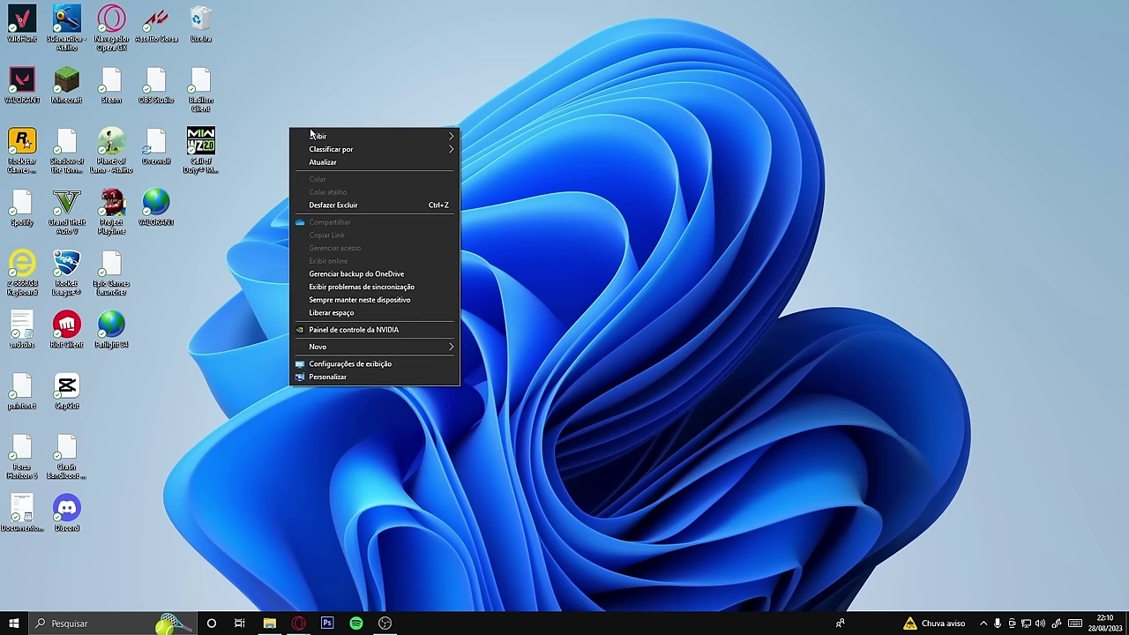
{"action": "mouse_move", "coordinate": [373, 133]}
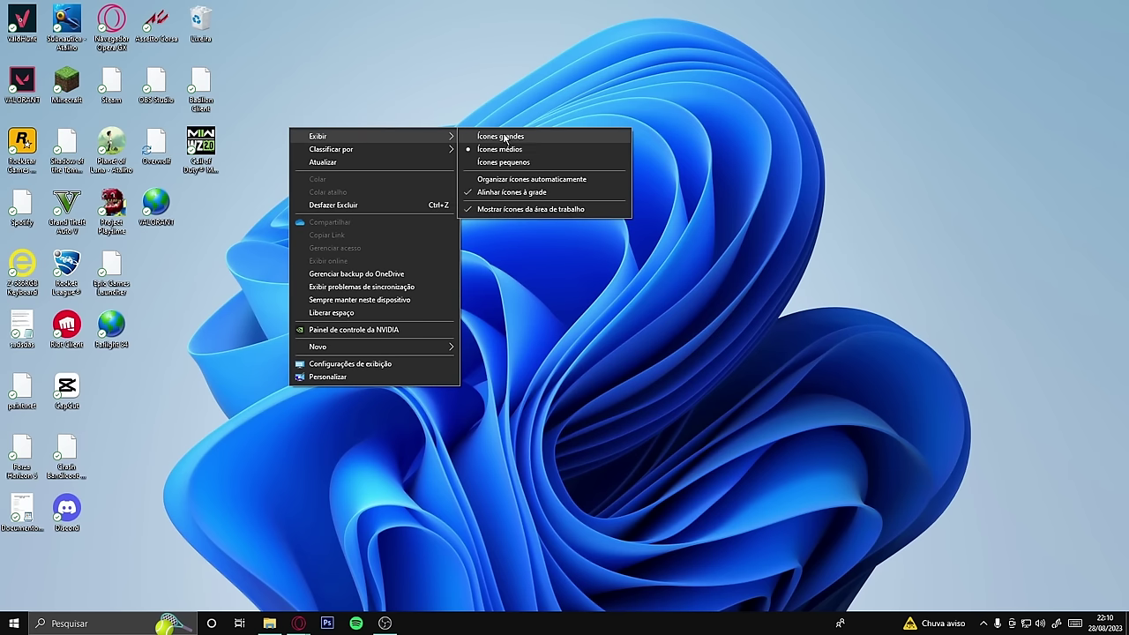
{"action": "left_click", "coordinate": [497, 210]}
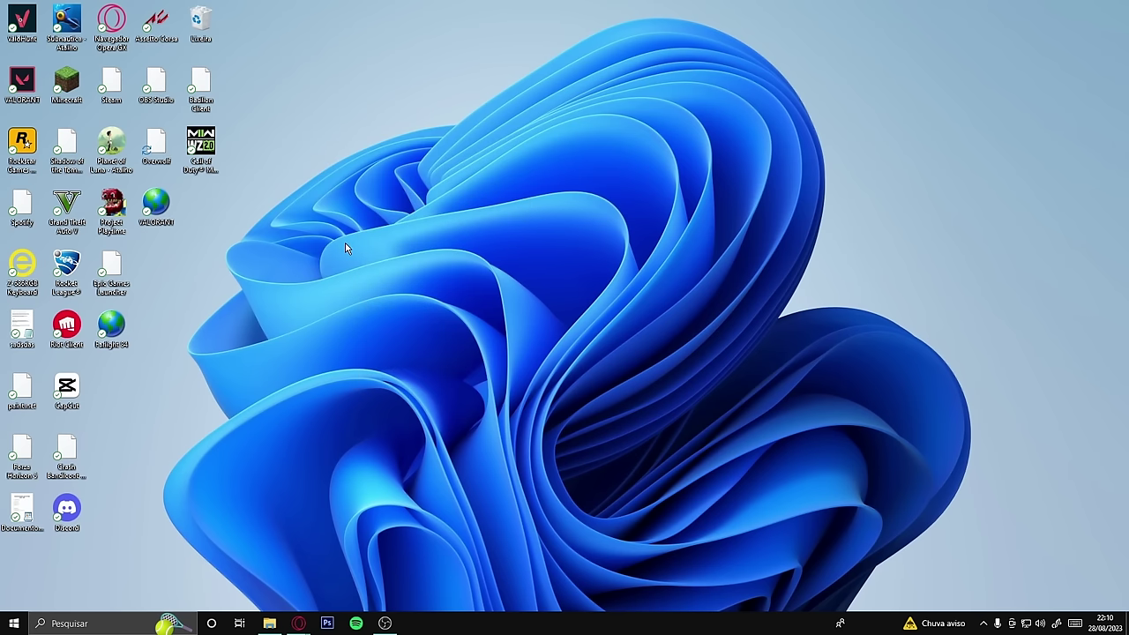
- Create a new folder on the empty area of the desktop and name it "-"
{"action": "right_click", "coordinate": [345, 244]}
{"action": "mouse_move", "coordinate": [406, 466]}
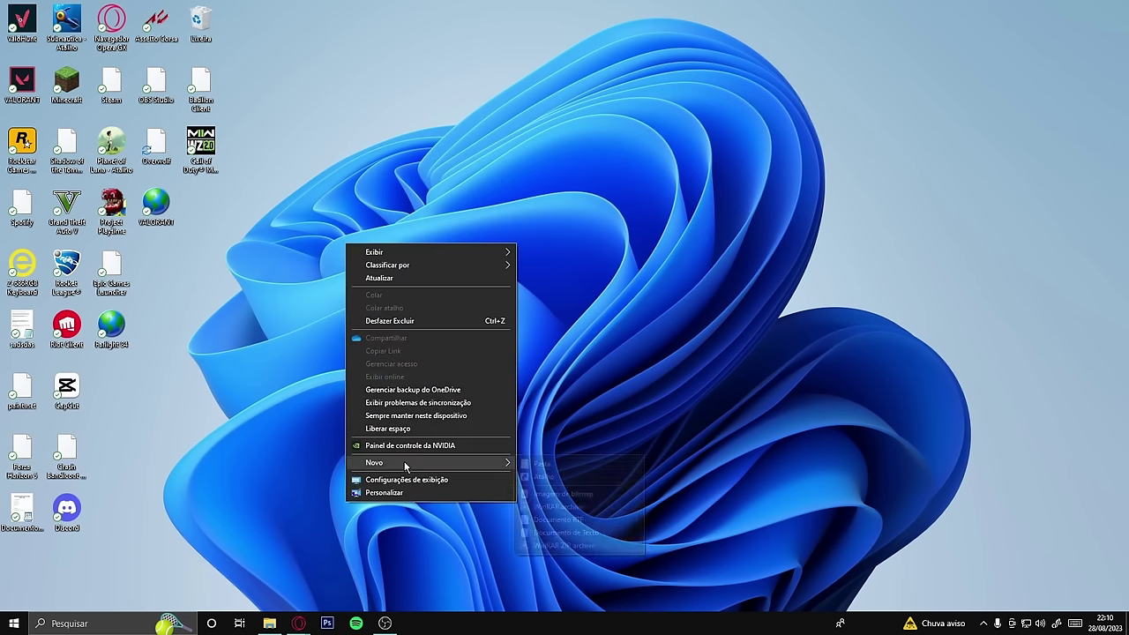
{"action": "left_click", "coordinate": [567, 463]}
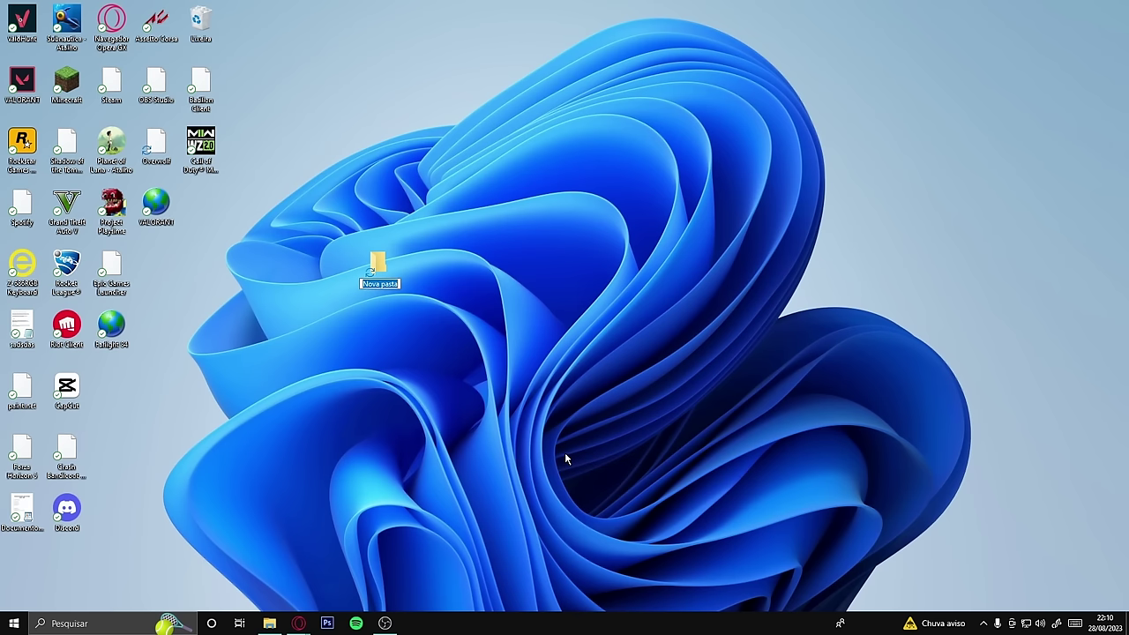
{"action": "key", "text": "Return"}
{"action": "left_click", "coordinate": [488, 371]}
- Change the "-" folder's icon to the small shortcut-arrow icon from SHELL32.dll and apply it
{"action": "right_click", "coordinate": [384, 268]}
{"action": "left_click", "coordinate": [494, 600]}
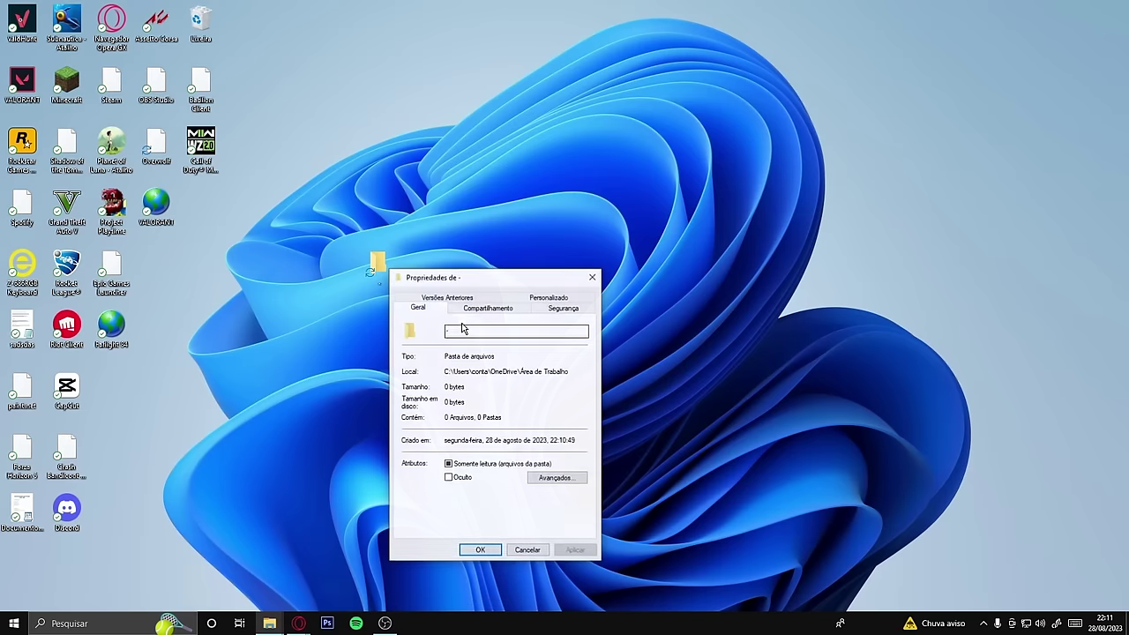
{"action": "left_click", "coordinate": [547, 298]}
{"action": "left_click_drag", "start_coordinate": [516, 278], "coordinate": [502, 119]}
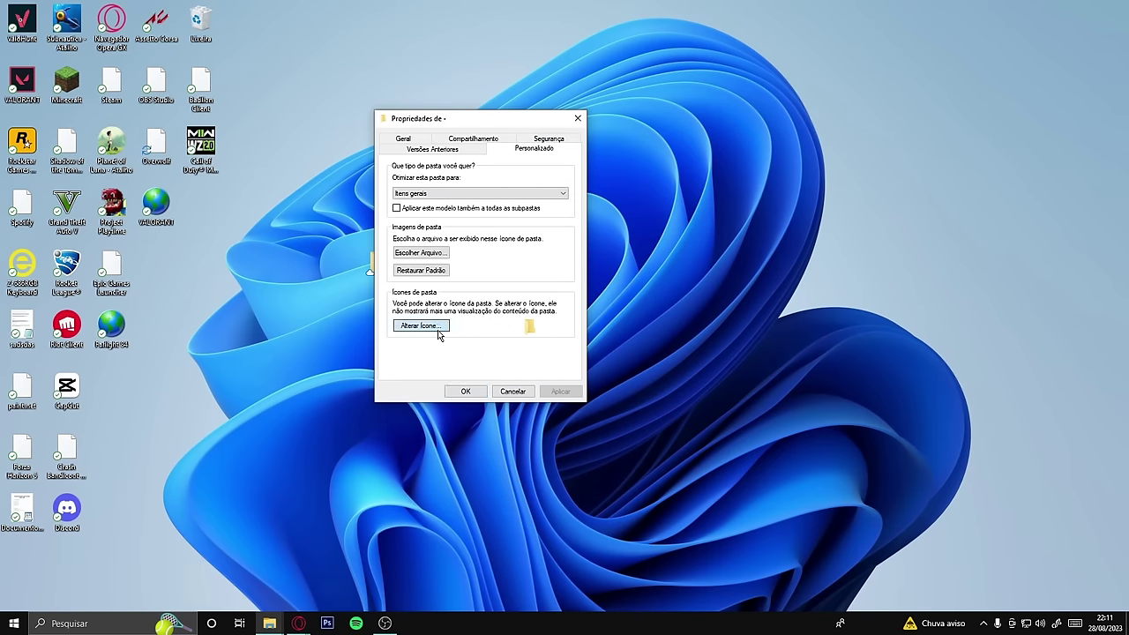
{"action": "left_click", "coordinate": [438, 325]}
{"action": "scroll", "coordinate": [448, 341], "scroll_direction": "right", "scroll_amount": 2}
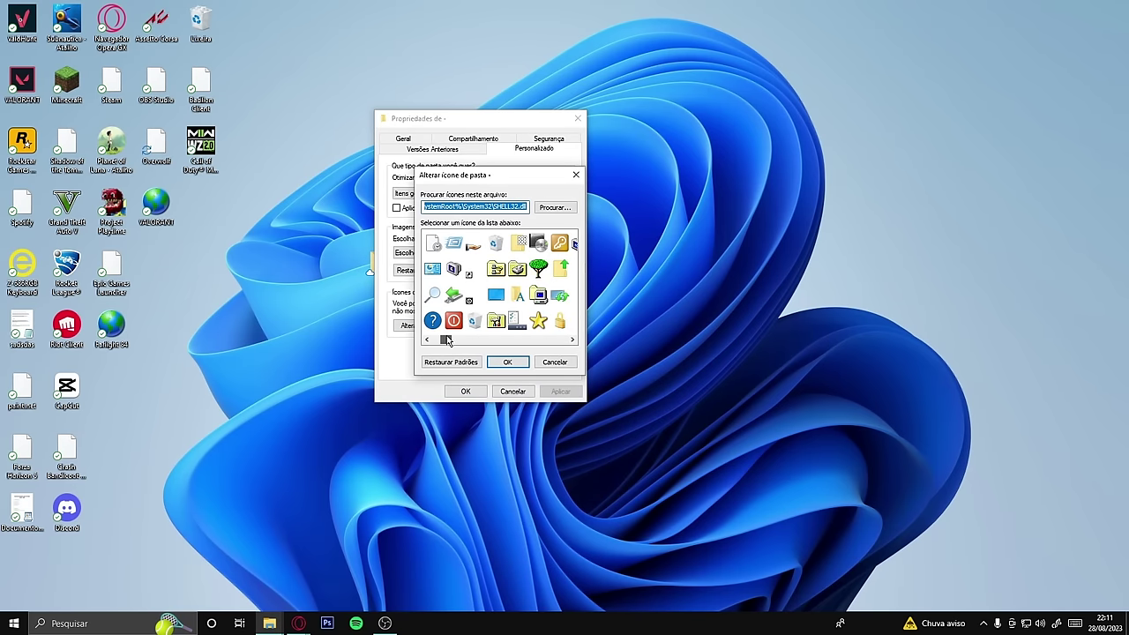
{"action": "left_click", "coordinate": [475, 269]}
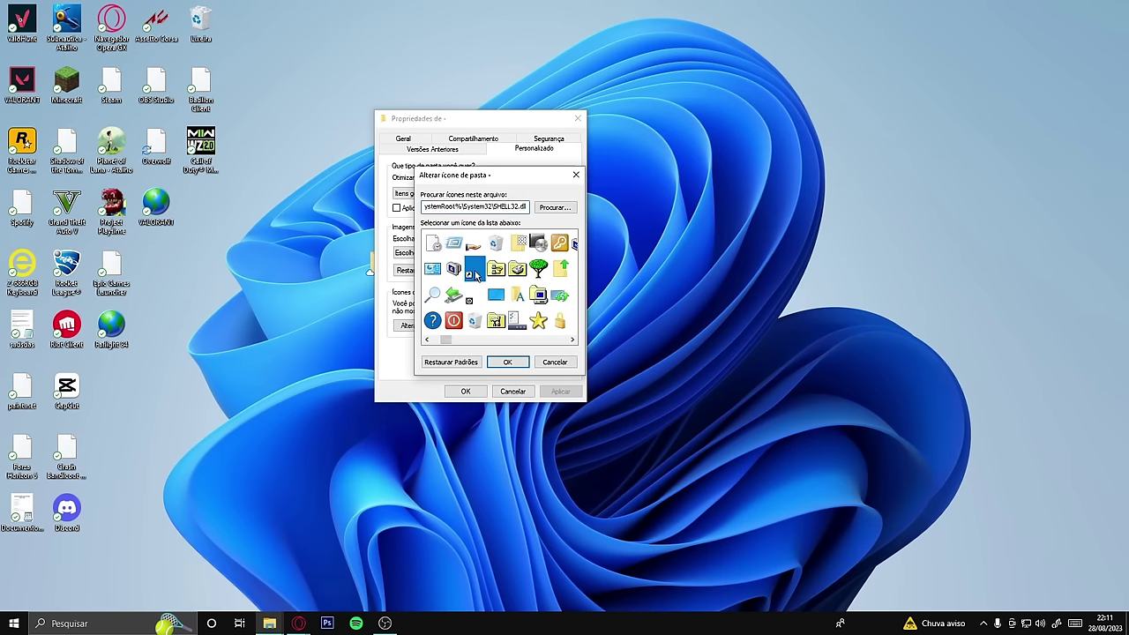
{"action": "left_click", "coordinate": [508, 363]}
{"action": "left_click", "coordinate": [468, 391]}
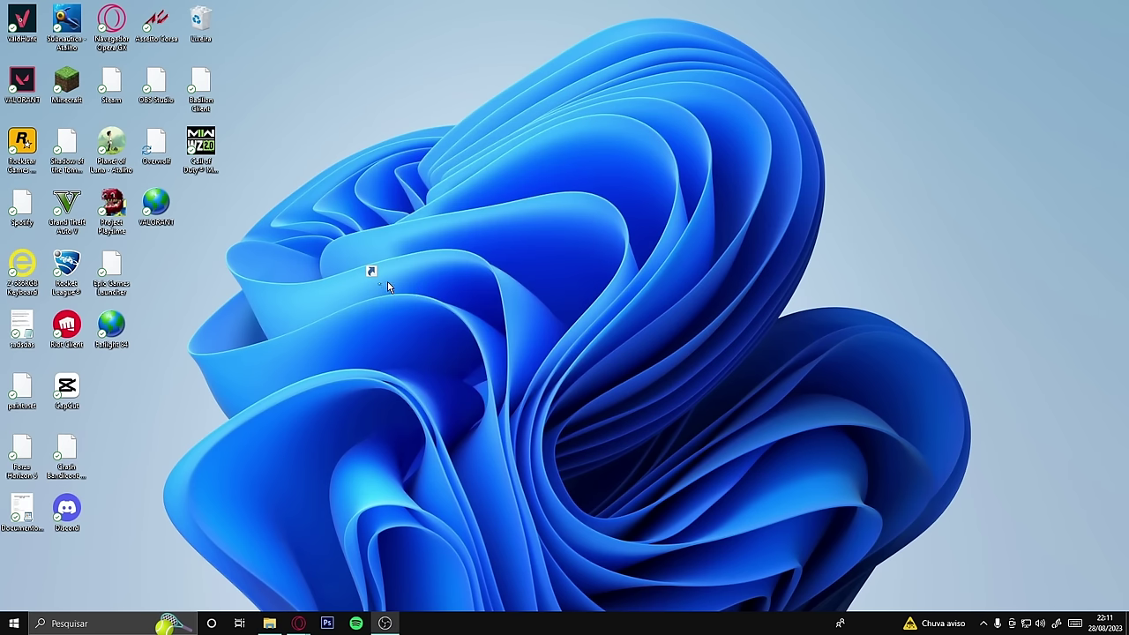
- Move the "-" folder below the first column of desktop icons and set the desktop to small icons
{"action": "left_click_drag", "start_coordinate": [388, 286], "coordinate": [56, 579]}
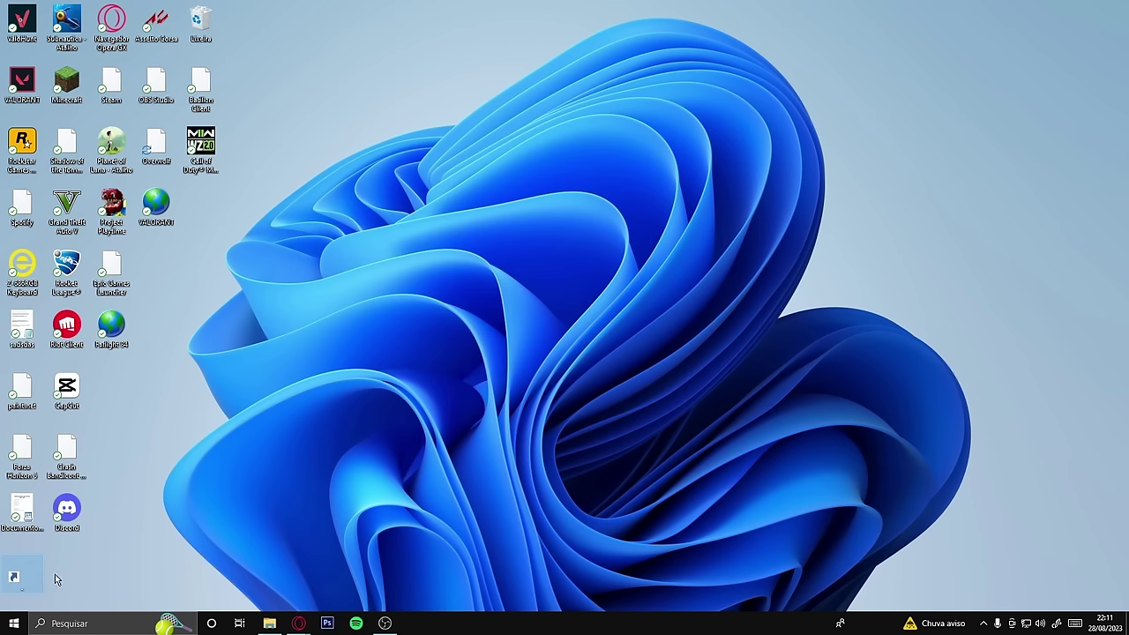
{"action": "left_click", "coordinate": [335, 522]}
{"action": "right_click", "coordinate": [402, 251]}
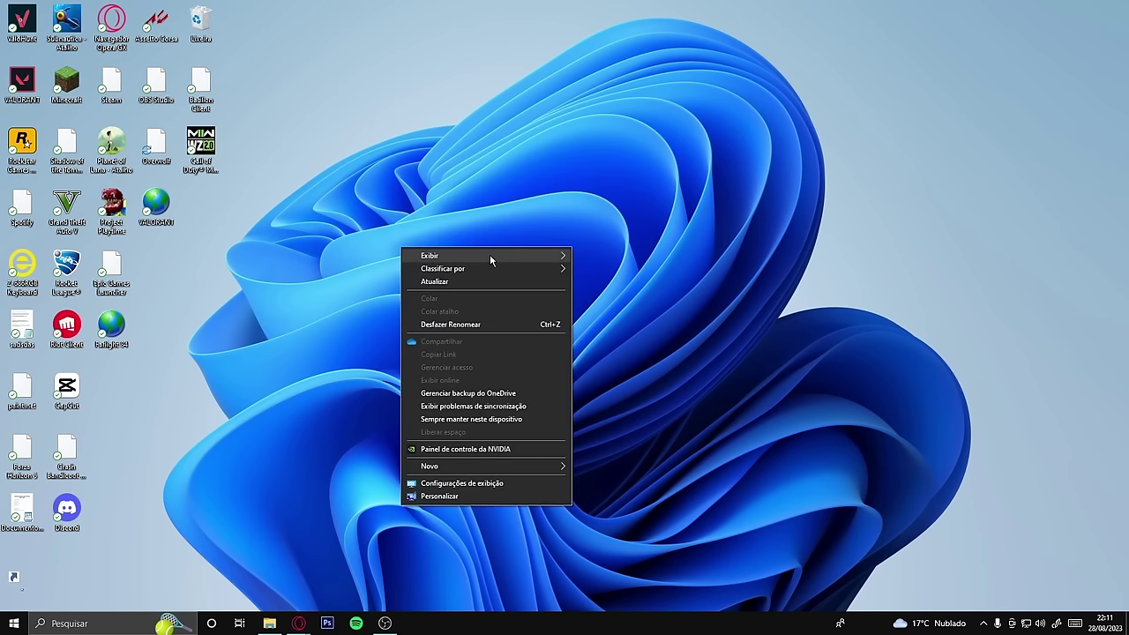
{"action": "mouse_move", "coordinate": [489, 254]}
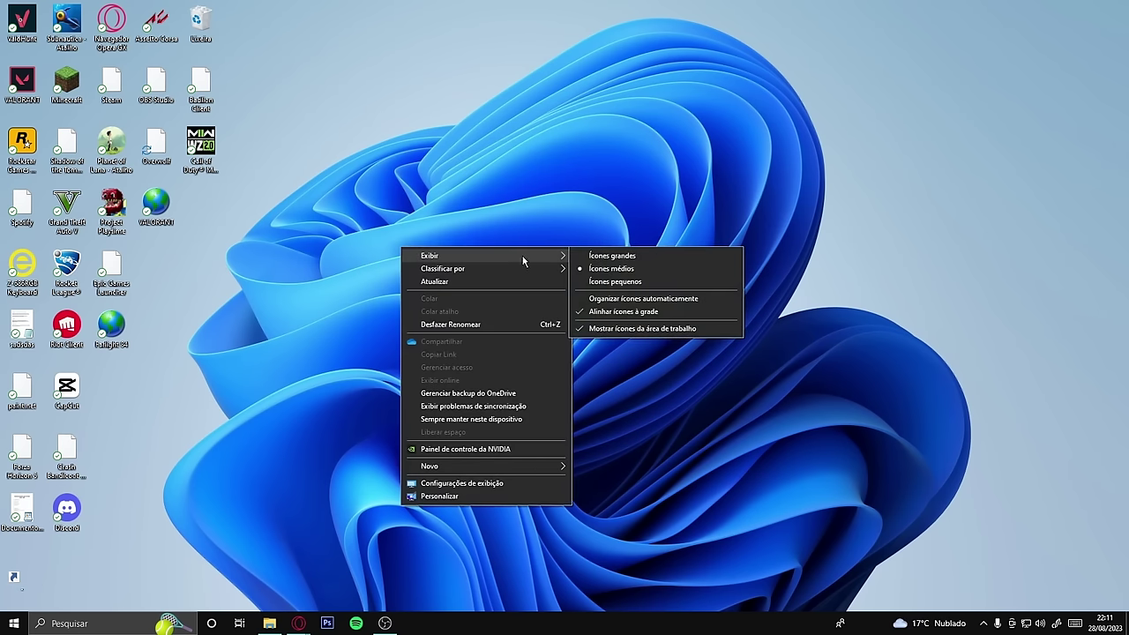
{"action": "left_click", "coordinate": [593, 282]}
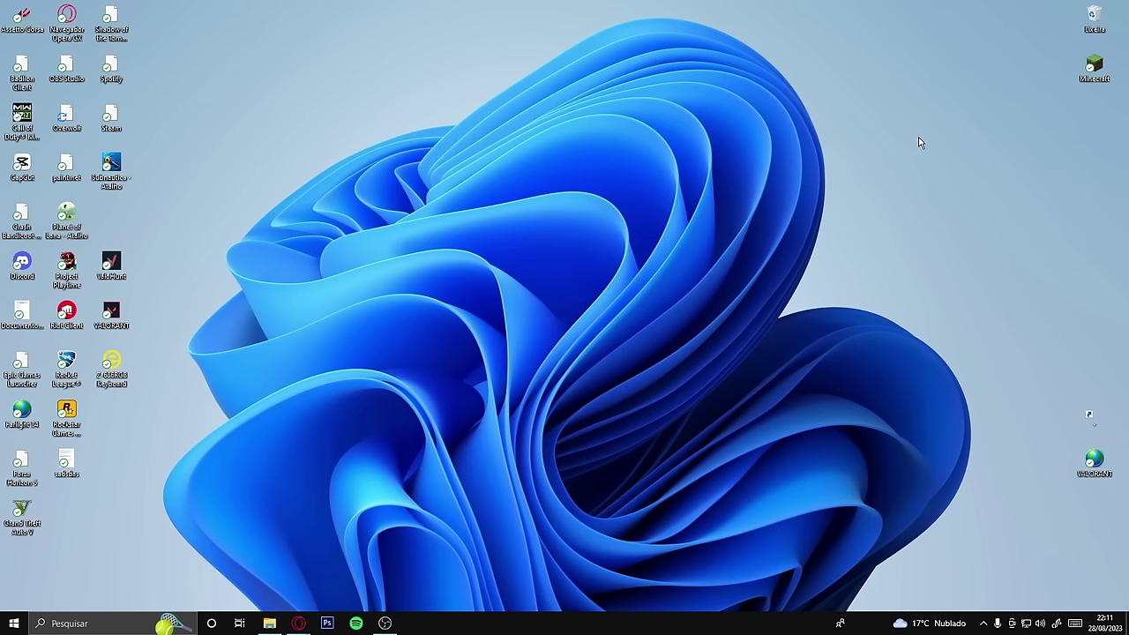
- Place the shortcut-arrow folder in the desktop's lower-left corner and clear all other shortcuts except the Recycle Bin off the desktop
{"action": "left_click_drag", "start_coordinate": [1088, 414], "coordinate": [21, 569]}
{"action": "key", "text": "ctrl+a"}
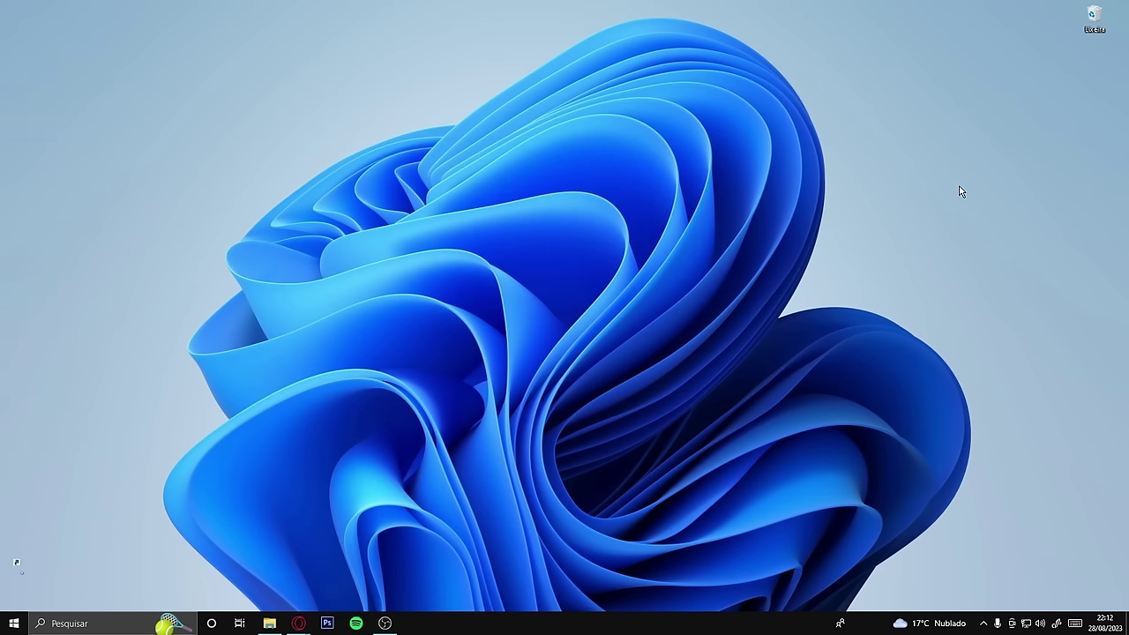
- Empty the Recycle Bin and refresh the desktop
{"action": "right_click", "coordinate": [1094, 20]}
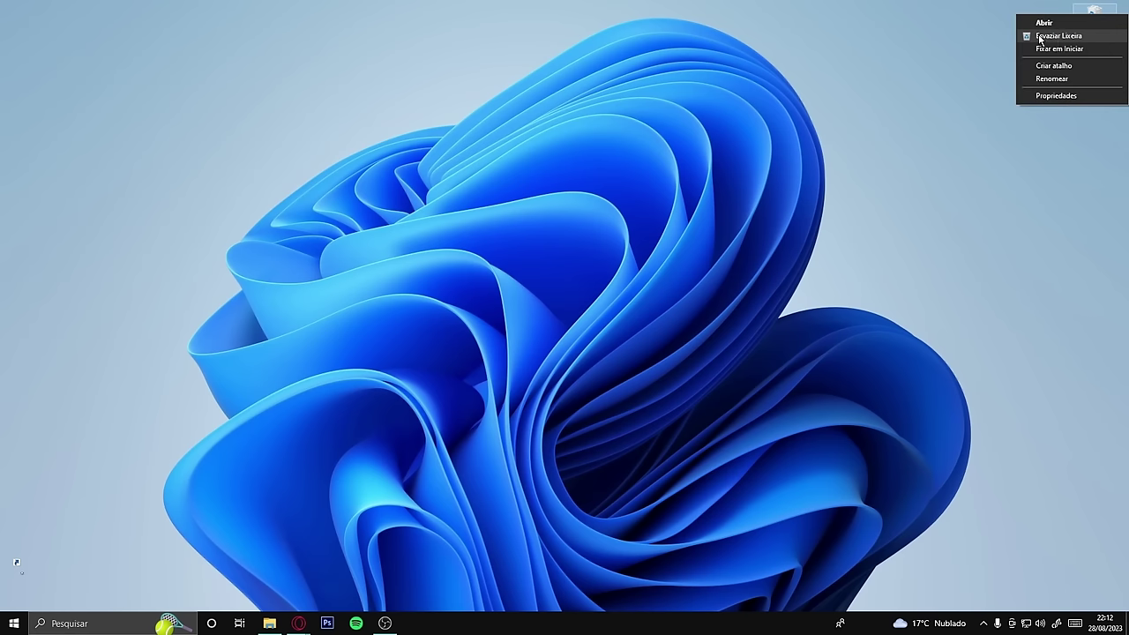
{"action": "left_click", "coordinate": [1028, 32]}
{"action": "left_click", "coordinate": [609, 321]}
{"action": "right_click", "coordinate": [706, 233]}
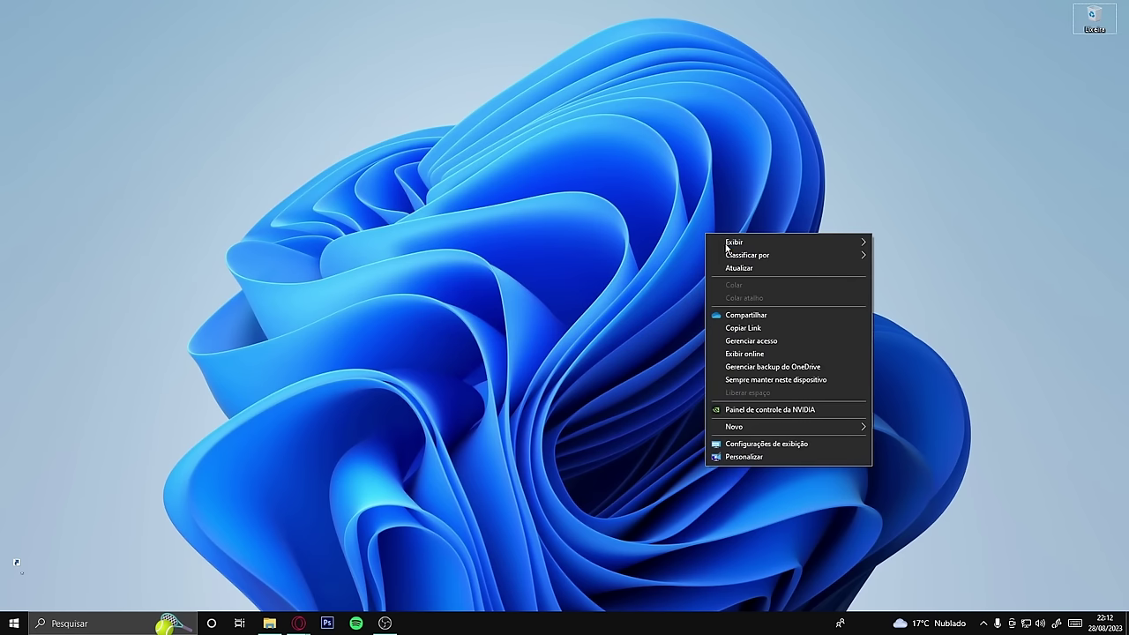
{"action": "left_click", "coordinate": [741, 269]}
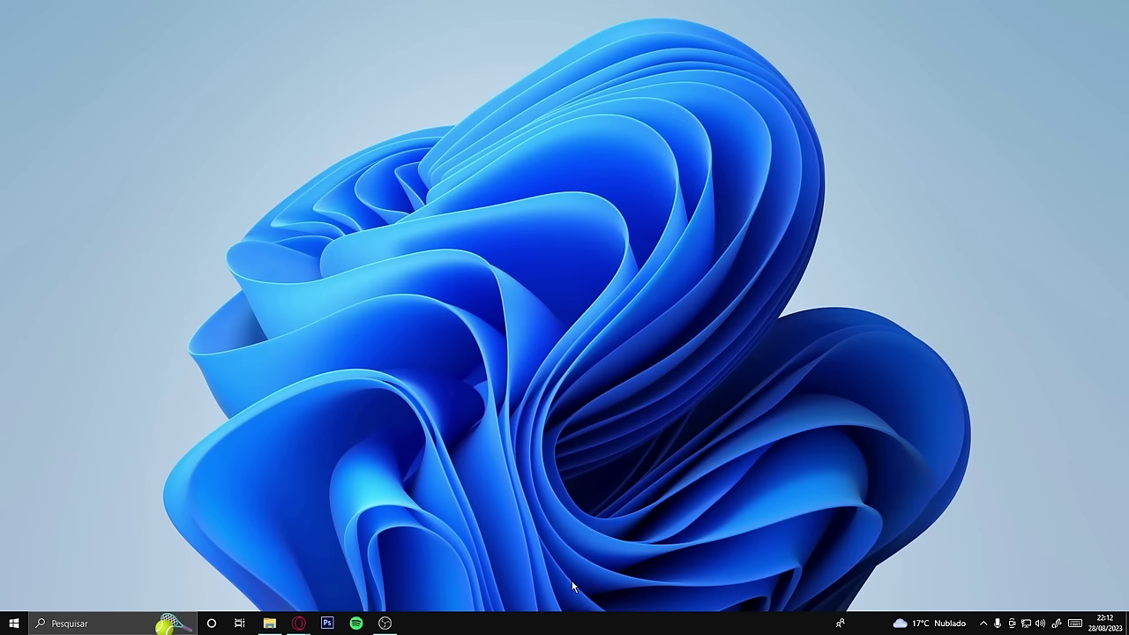
- Hide the Cortana, Task View, People, Windows Ink Workspace and touch keyboard buttons from the taskbar
{"action": "right_click", "coordinate": [602, 622]}
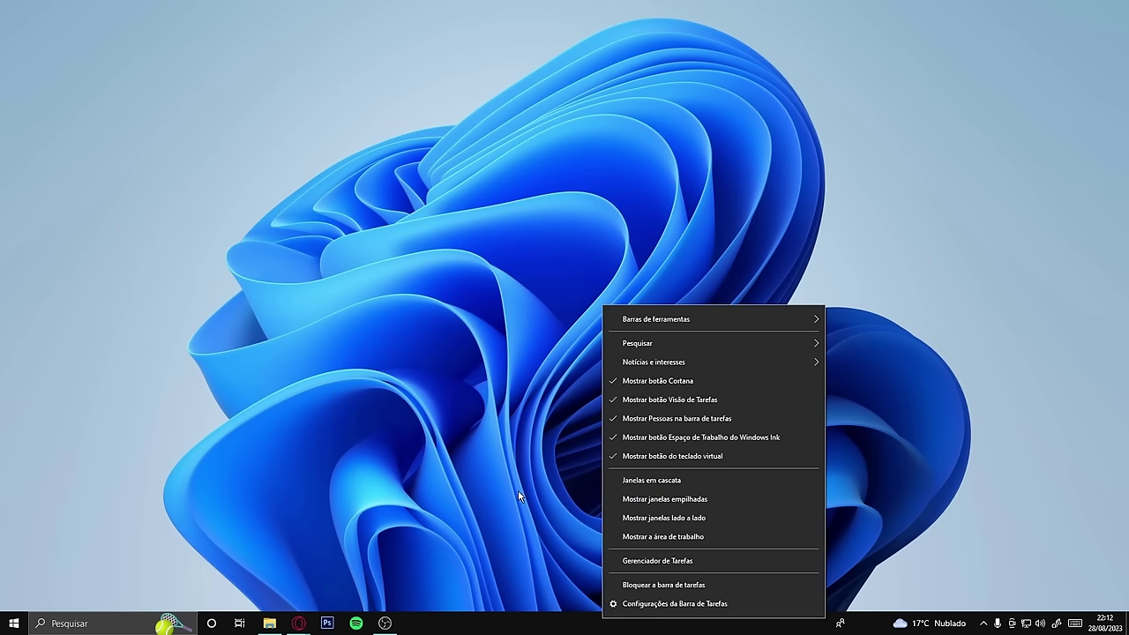
{"action": "left_click", "coordinate": [710, 376]}
{"action": "right_click", "coordinate": [579, 621]}
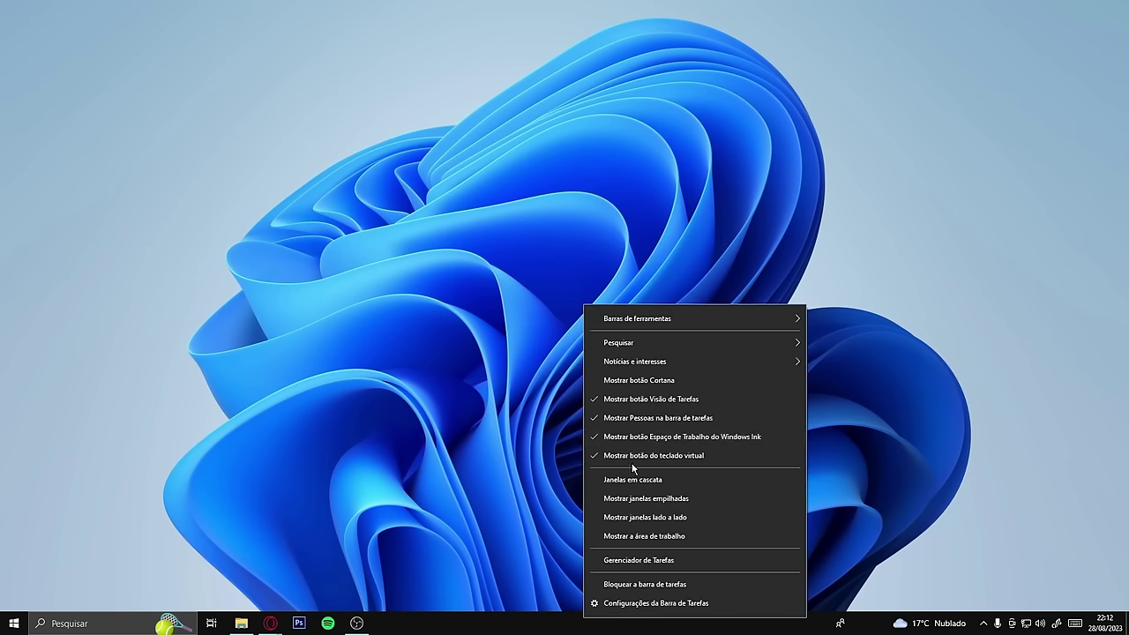
{"action": "left_click", "coordinate": [654, 400]}
{"action": "right_click", "coordinate": [550, 624]}
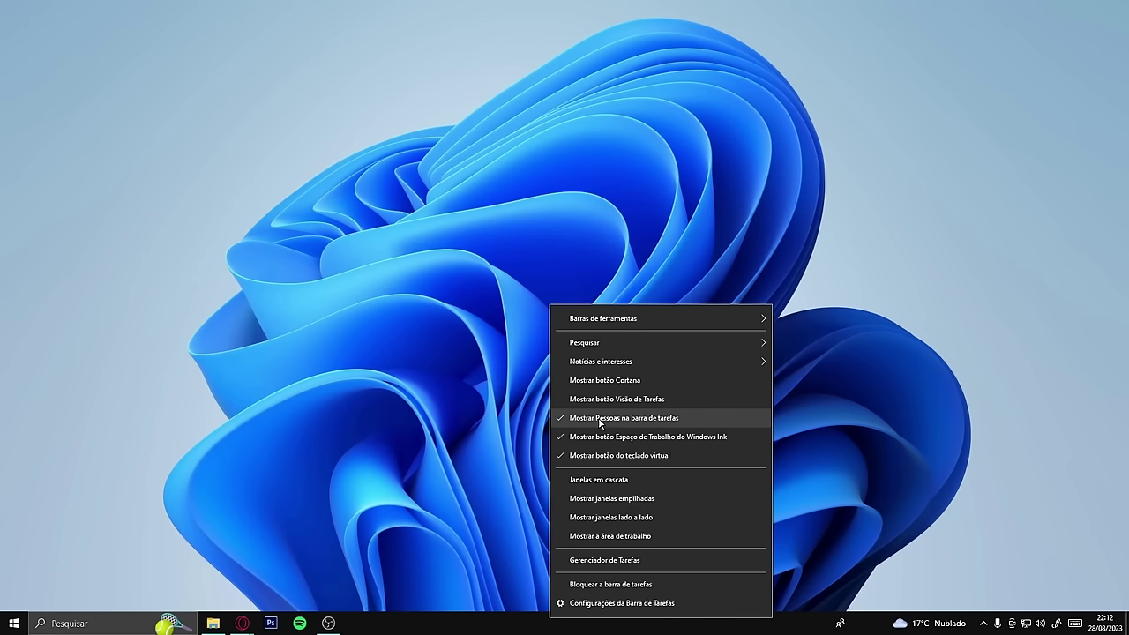
{"action": "left_click", "coordinate": [632, 418]}
{"action": "right_click", "coordinate": [559, 624]}
{"action": "left_click", "coordinate": [570, 436]}
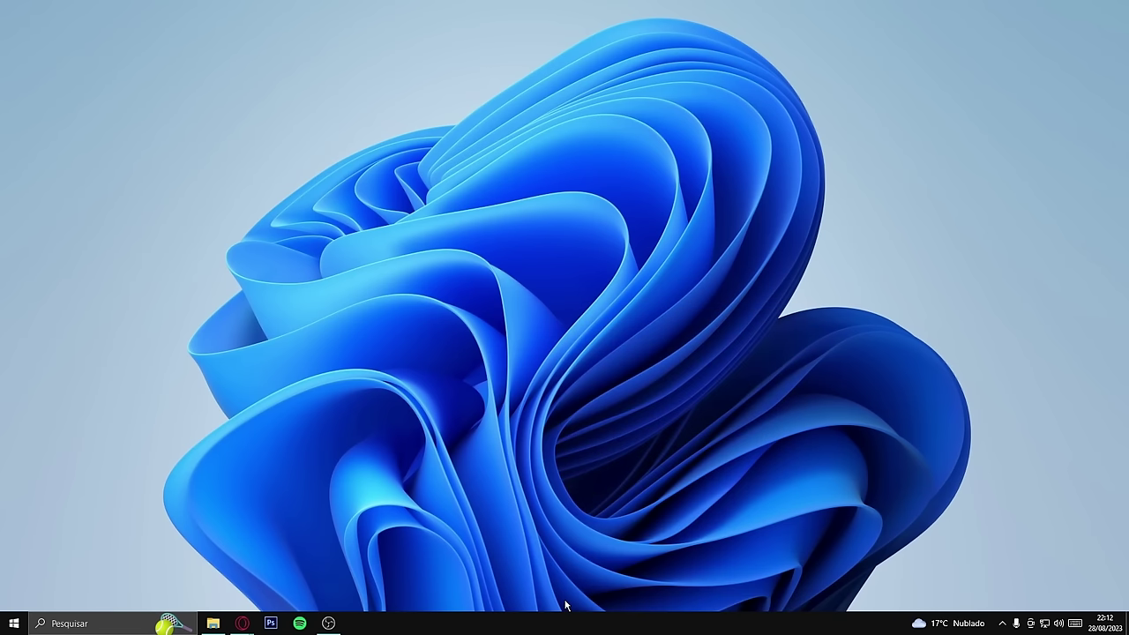
{"action": "right_click", "coordinate": [566, 628]}
{"action": "left_click", "coordinate": [598, 462]}
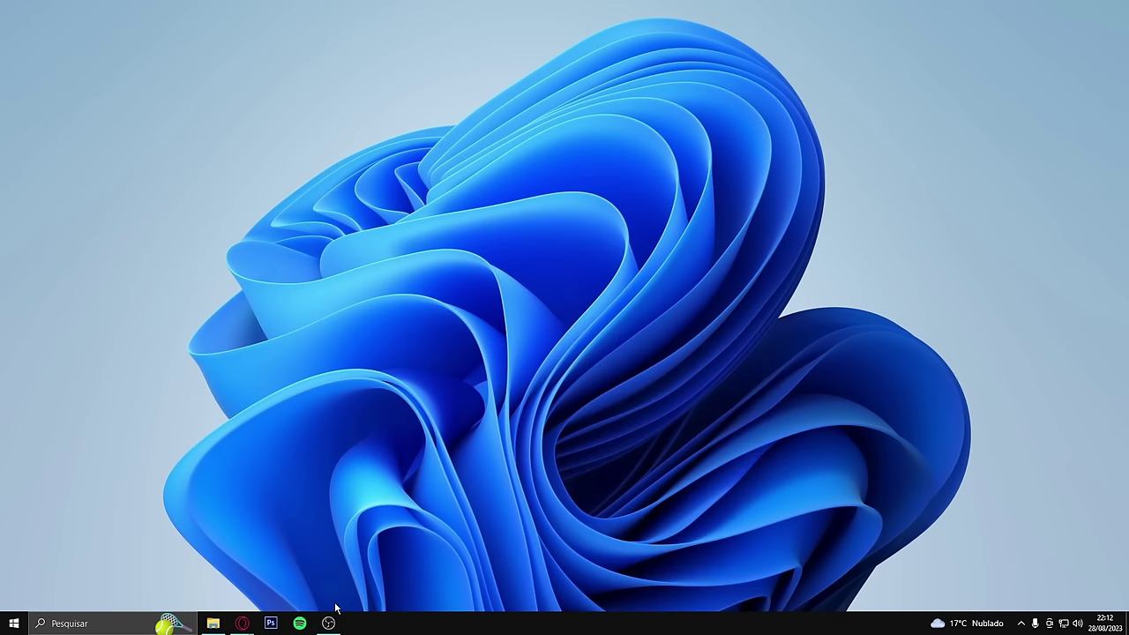
- Hide the taskbar's search box and turn off News and interests
{"action": "right_click", "coordinate": [575, 624]}
{"action": "mouse_move", "coordinate": [635, 322]}
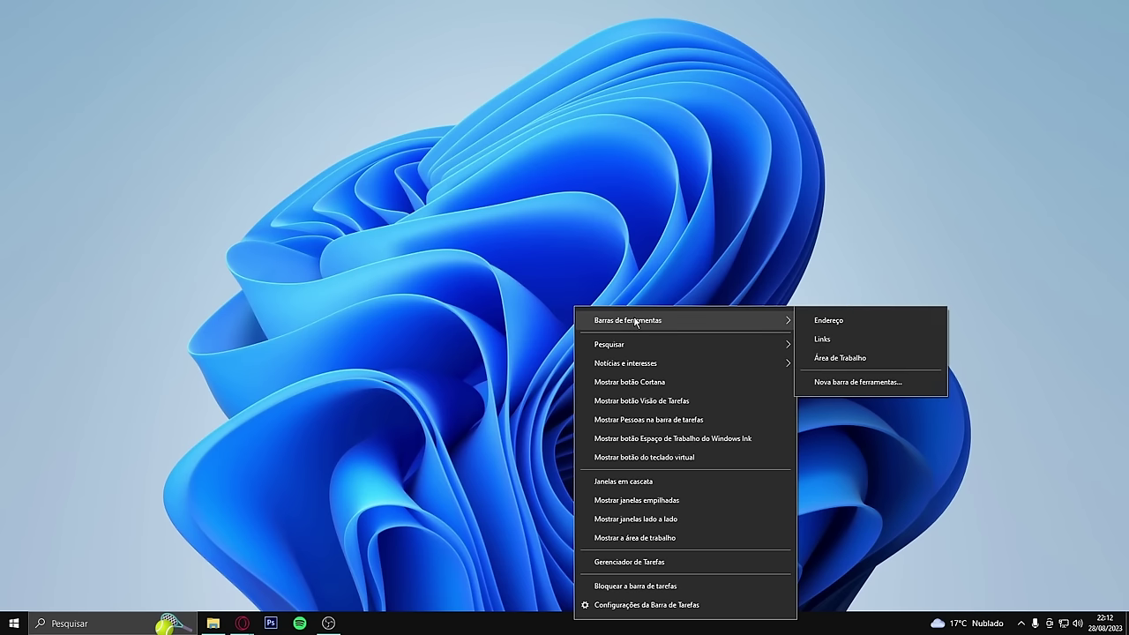
{"action": "mouse_move", "coordinate": [636, 344]}
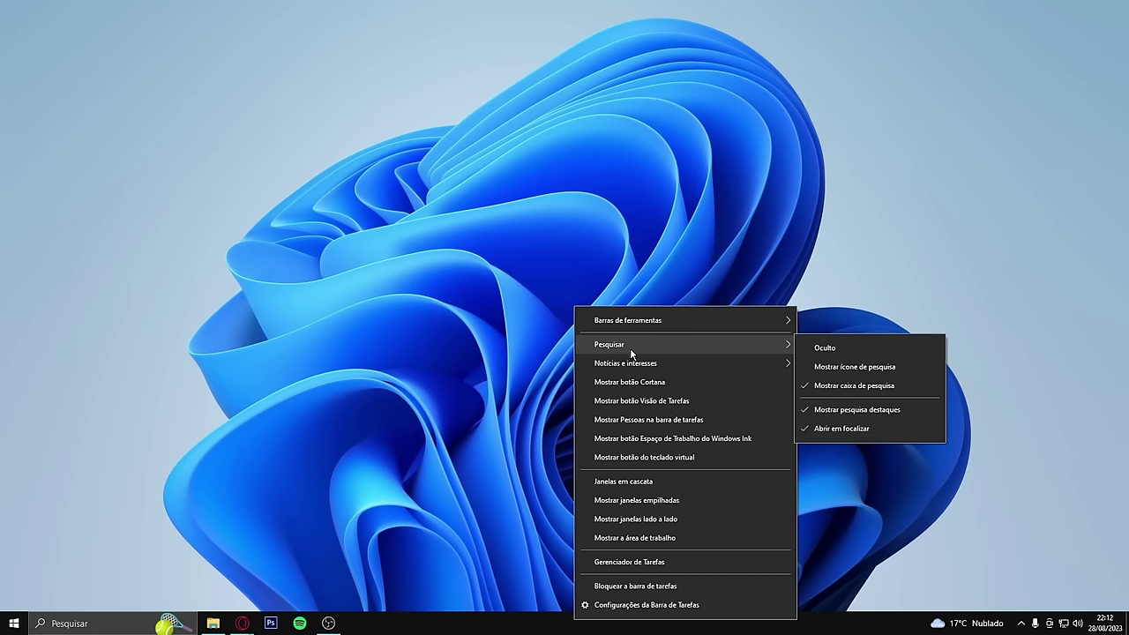
{"action": "left_click", "coordinate": [829, 349]}
{"action": "right_click", "coordinate": [600, 624]}
{"action": "mouse_move", "coordinate": [684, 368]}
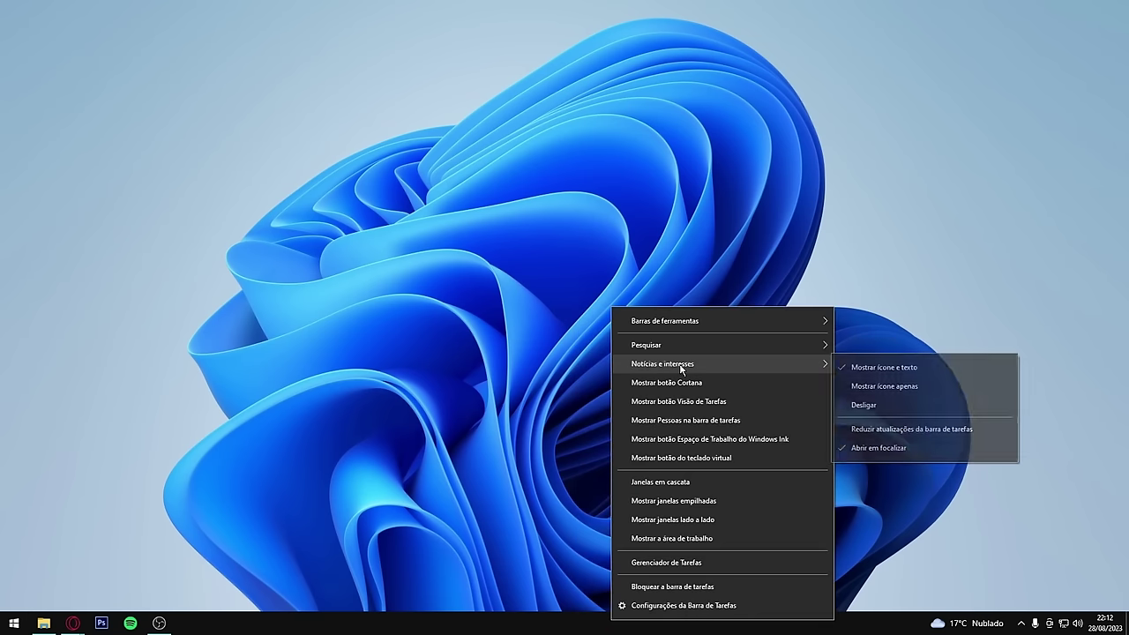
{"action": "left_click", "coordinate": [909, 407]}
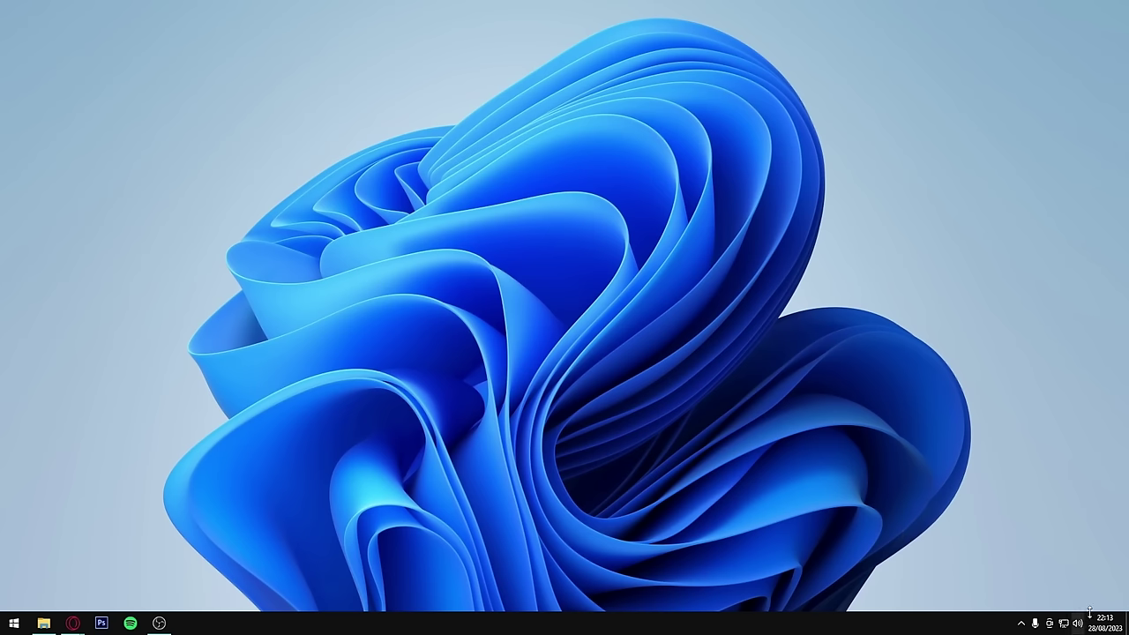
- Open the taskbar settings page for selecting which notification area icons appear on the taskbar
{"action": "right_click", "coordinate": [912, 625]}
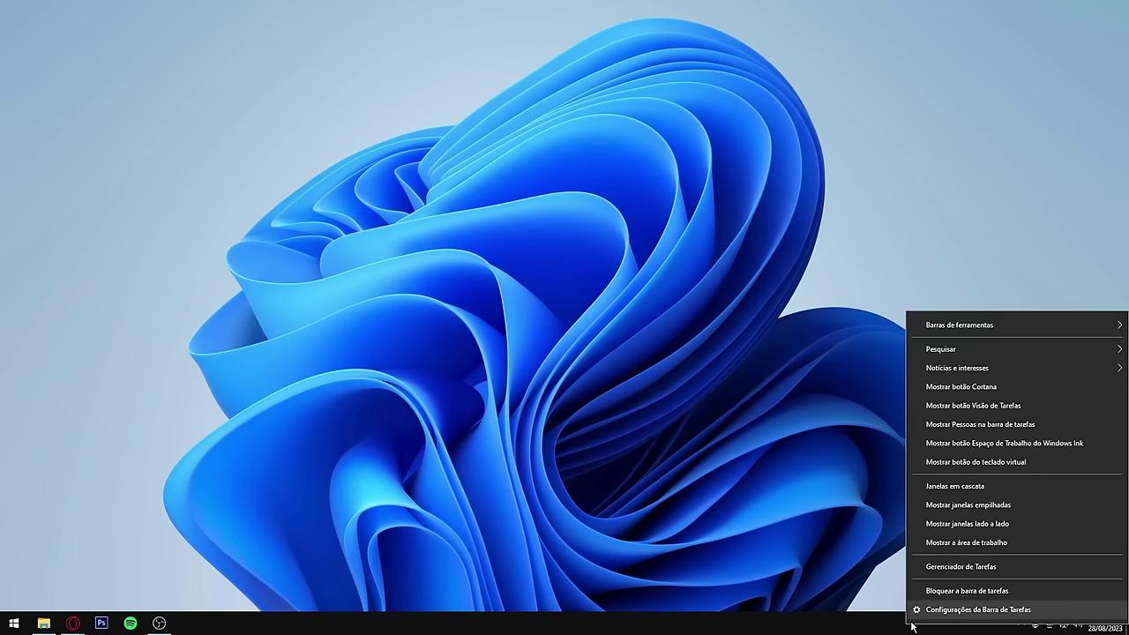
{"action": "left_click", "coordinate": [931, 615]}
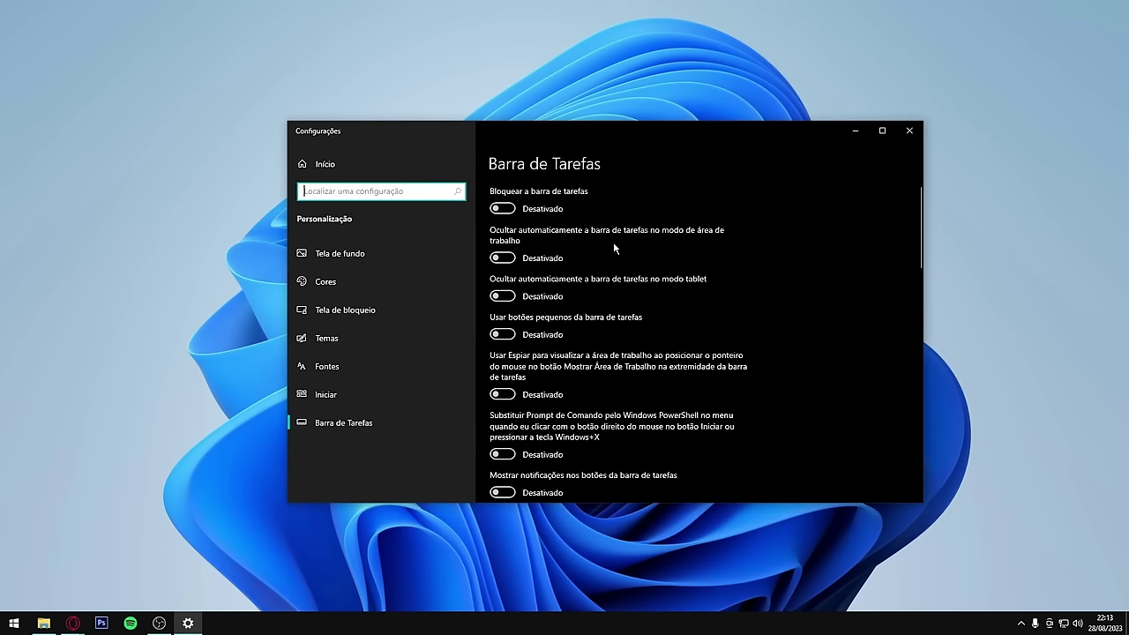
{"action": "scroll", "coordinate": [617, 254], "scroll_direction": "down", "scroll_amount": 4}
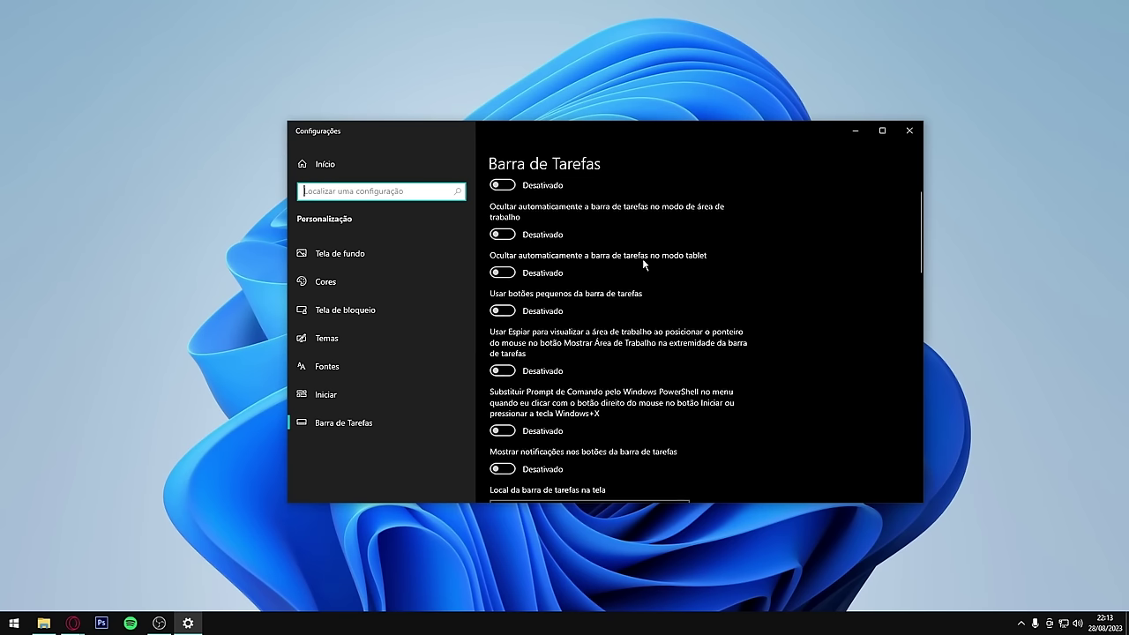
{"action": "scroll", "coordinate": [618, 273], "scroll_direction": "down", "scroll_amount": 4}
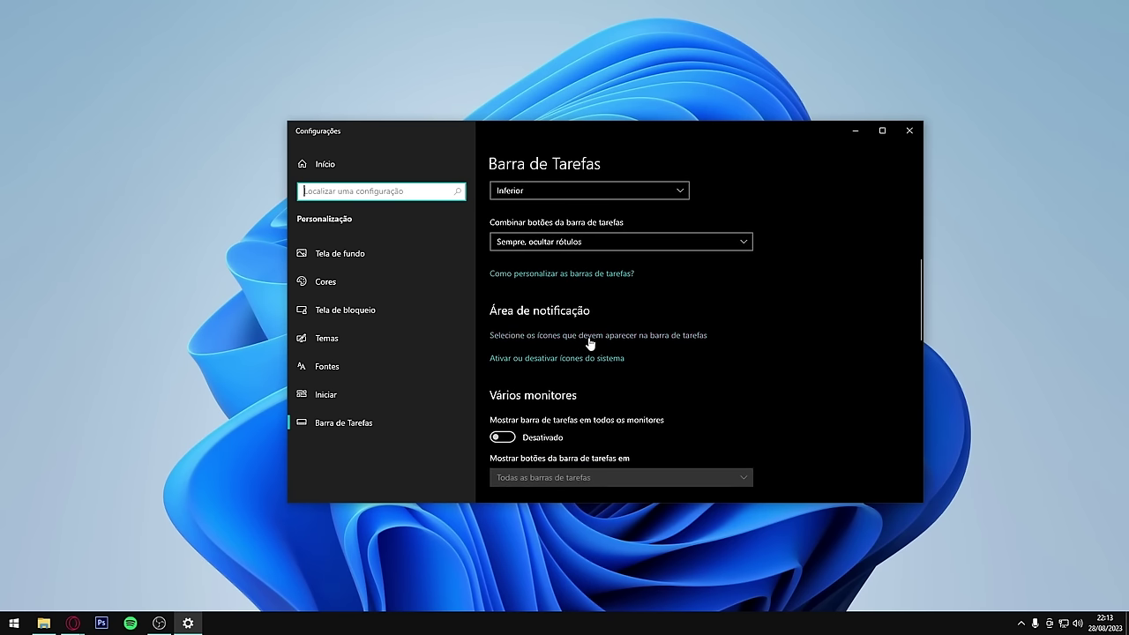
{"action": "left_click", "coordinate": [590, 339]}
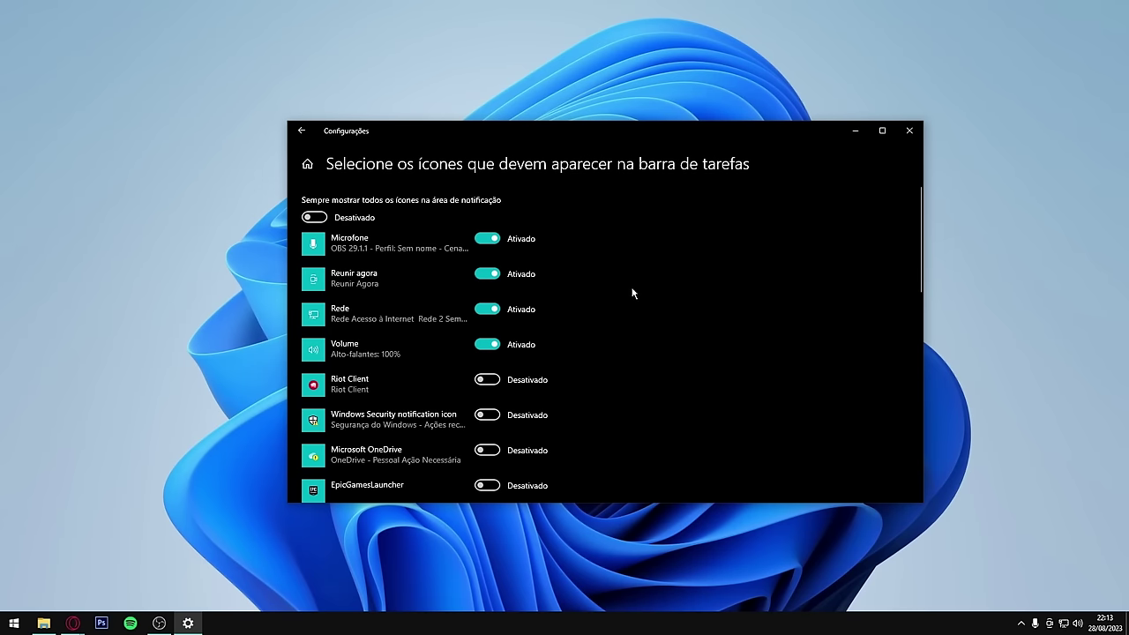
- Turn off the Microfone, Reunir agora, Rede and Volume icons for the taskbar's notification area
{"action": "left_click", "coordinate": [484, 239]}
{"action": "left_click", "coordinate": [485, 276]}
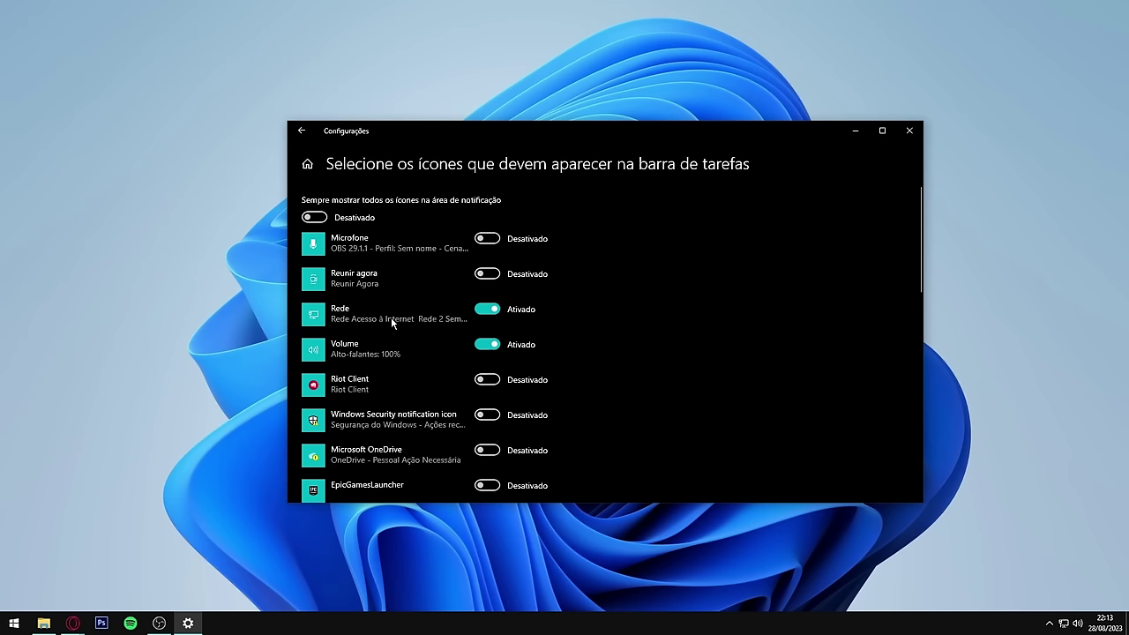
{"action": "left_click", "coordinate": [488, 309]}
{"action": "scroll", "coordinate": [583, 313], "scroll_direction": "down", "scroll_amount": 2}
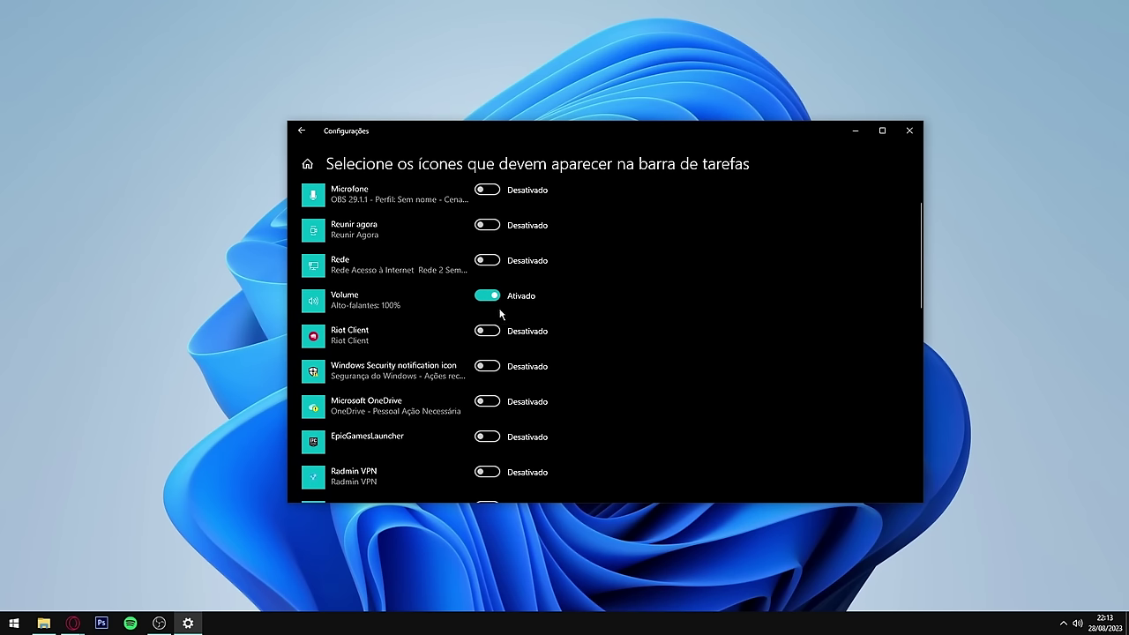
{"action": "left_click", "coordinate": [486, 297]}
{"action": "scroll", "coordinate": [564, 286], "scroll_direction": "down", "scroll_amount": 6}
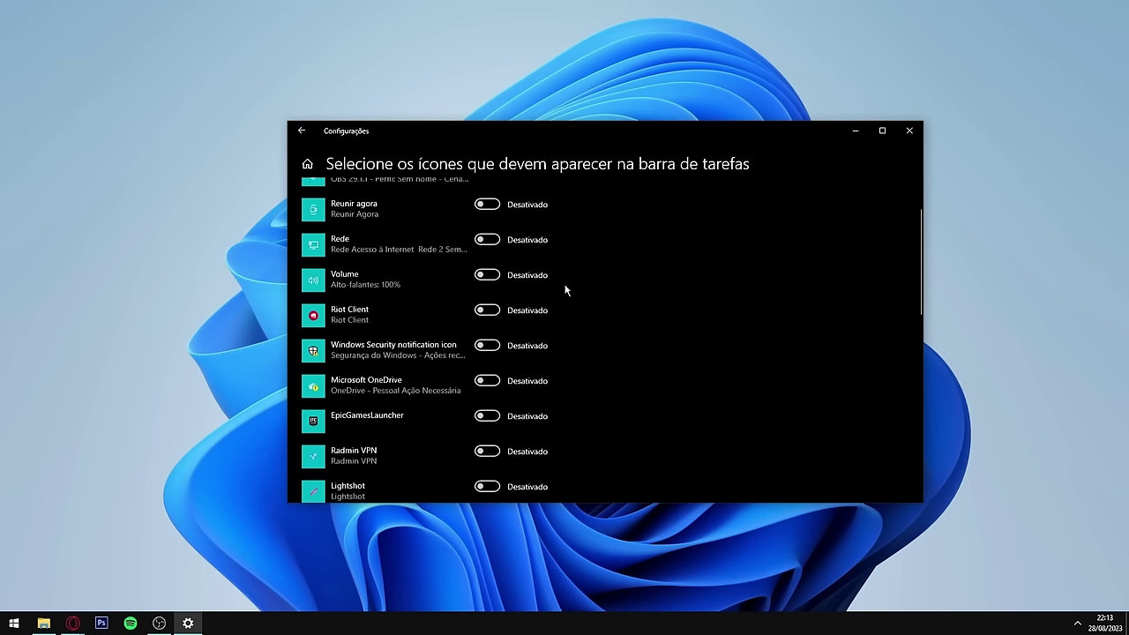
- Review the remaining notification area icons and open the settings page for turning system icons on or off
{"action": "scroll", "coordinate": [549, 285], "scroll_direction": "down", "scroll_amount": 6}
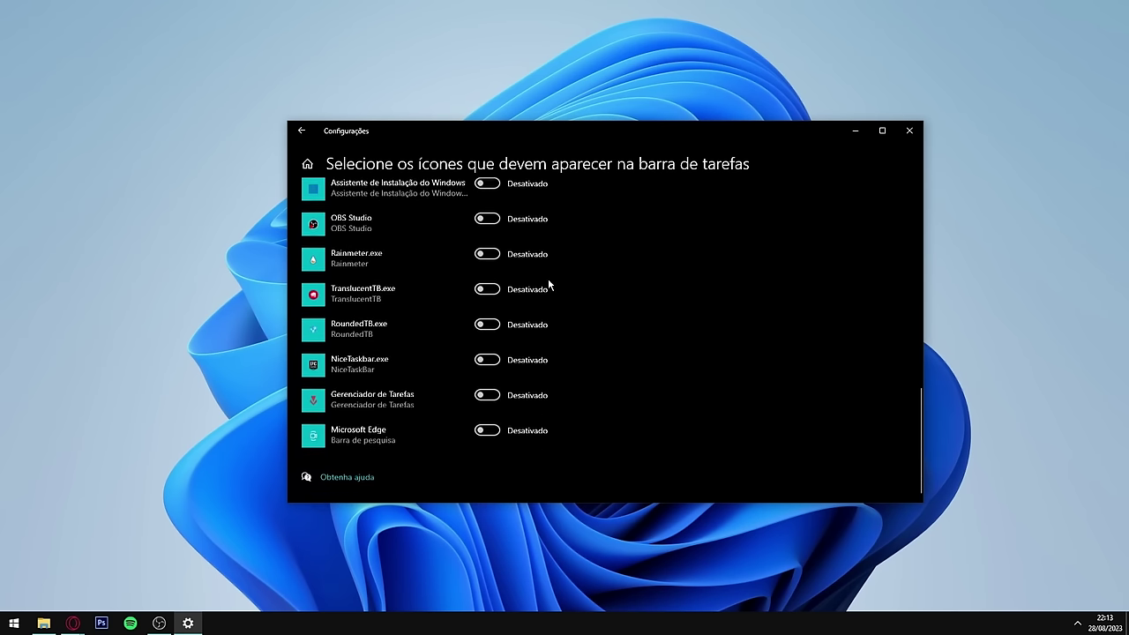
{"action": "scroll", "coordinate": [506, 444], "scroll_direction": "up", "scroll_amount": 14}
{"action": "scroll", "coordinate": [414, 326], "scroll_direction": "up", "scroll_amount": 2}
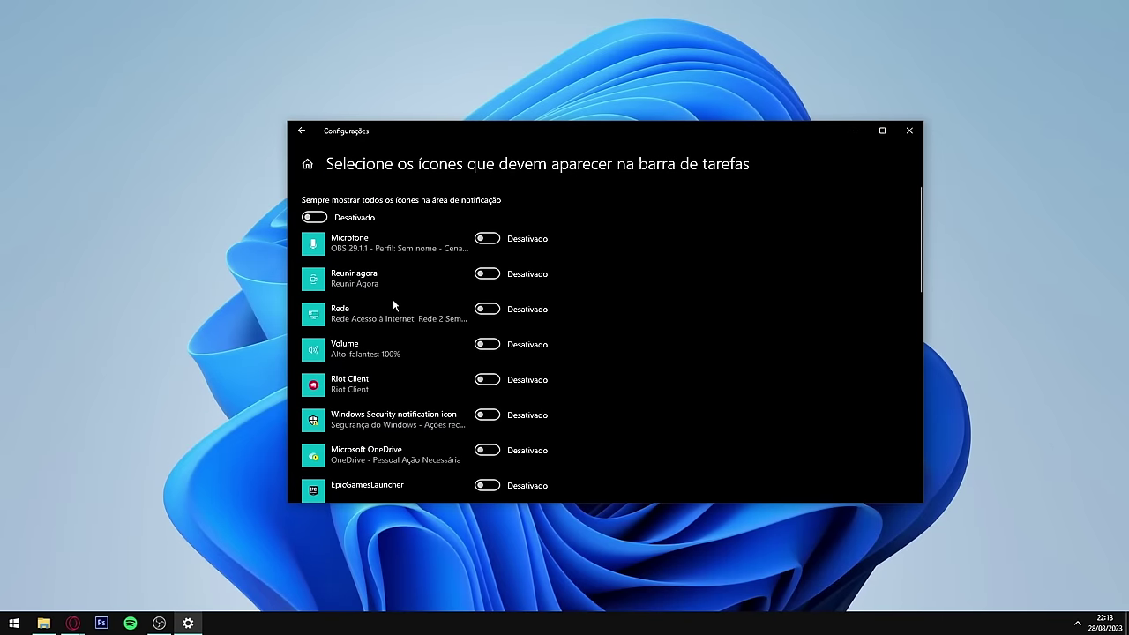
{"action": "left_click", "coordinate": [301, 131]}
{"action": "scroll", "coordinate": [593, 305], "scroll_direction": "down", "scroll_amount": 8}
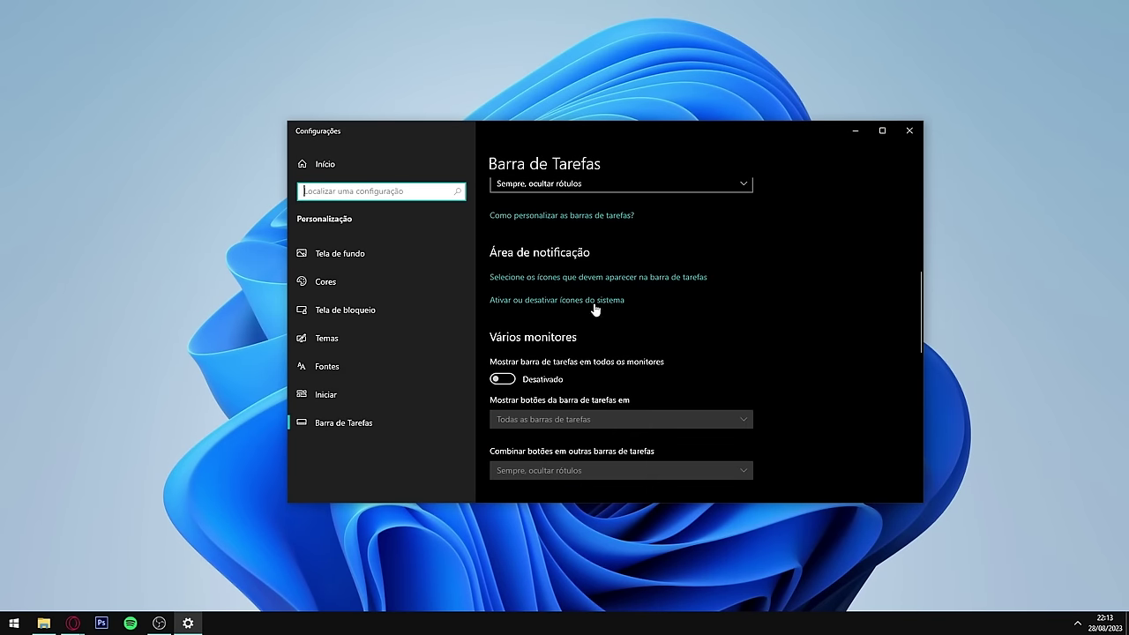
{"action": "left_click", "coordinate": [524, 305]}
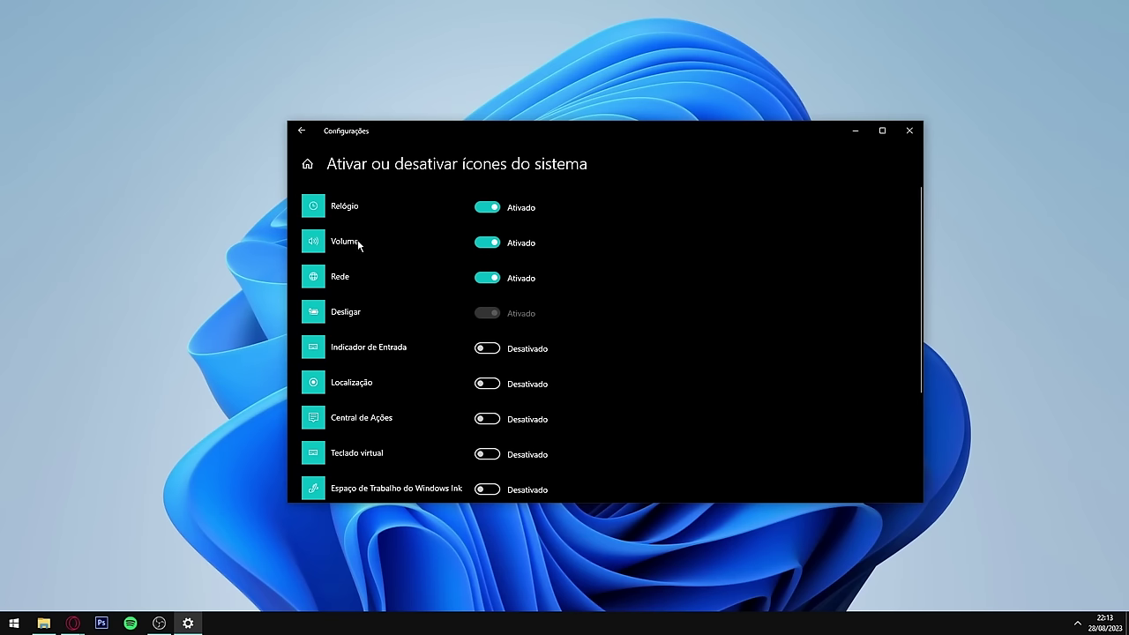
- Turn off the Relógio, Volume and Rede system icons and close the settings window
{"action": "left_click", "coordinate": [491, 209]}
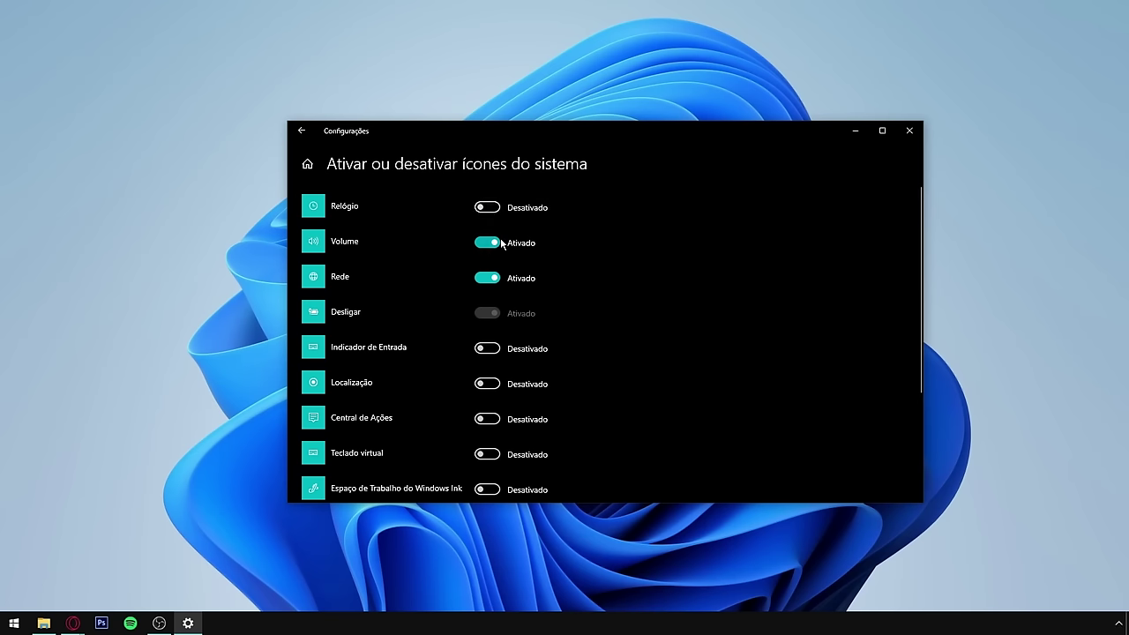
{"action": "left_click", "coordinate": [486, 246]}
{"action": "left_click", "coordinate": [488, 279]}
{"action": "scroll", "coordinate": [520, 326], "scroll_direction": "down", "scroll_amount": 3}
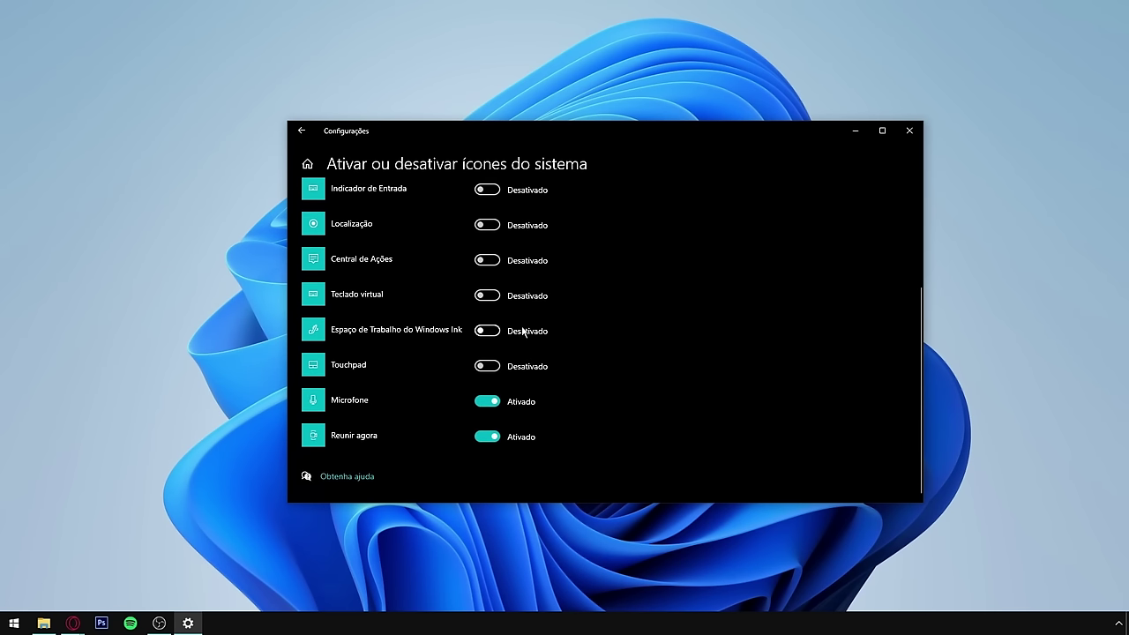
{"action": "scroll", "coordinate": [525, 313], "scroll_direction": "up", "scroll_amount": 3}
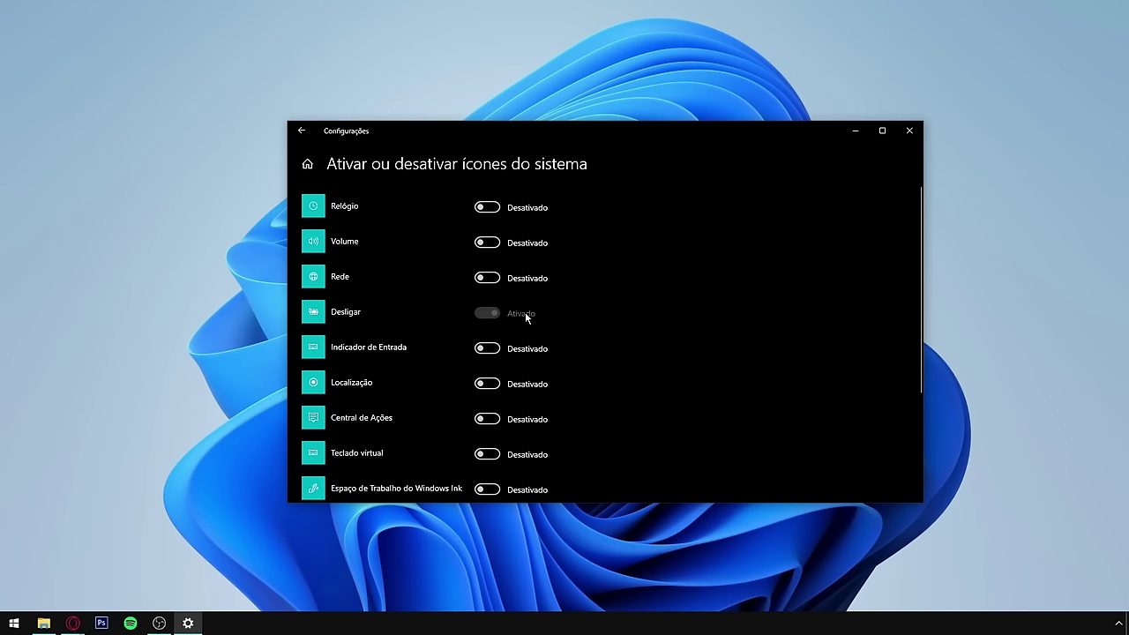
{"action": "left_click", "coordinate": [909, 131]}
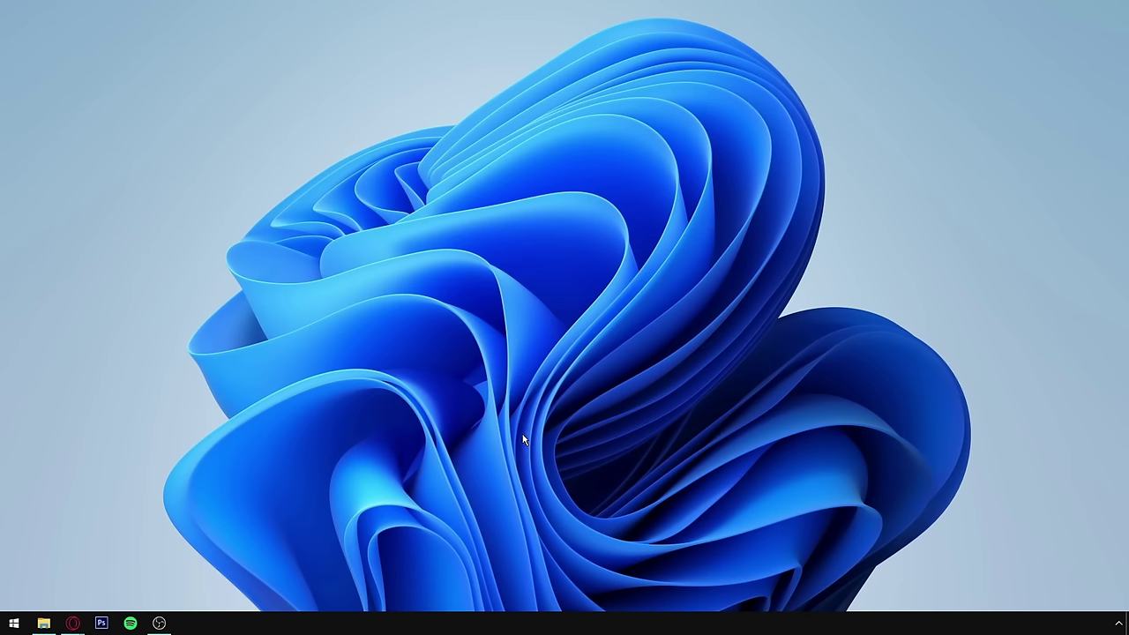
- Find NiceTaskbar in the Microsoft Store, install and launch it, and minimise the Store window
{"action": "key", "text": "super"}
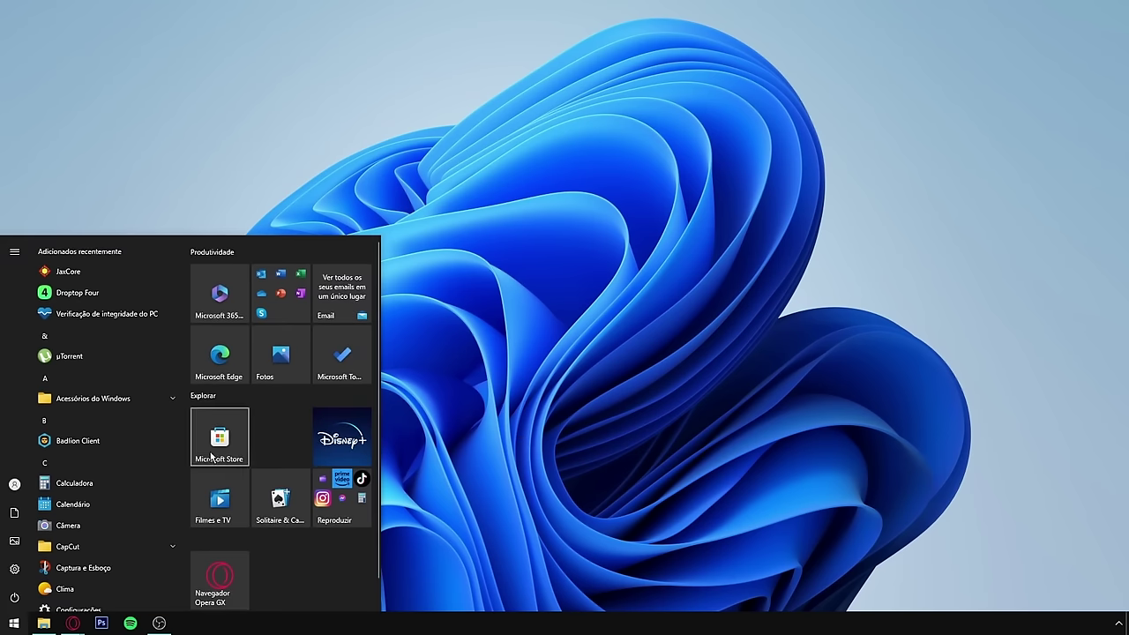
{"action": "left_click", "coordinate": [219, 440]}
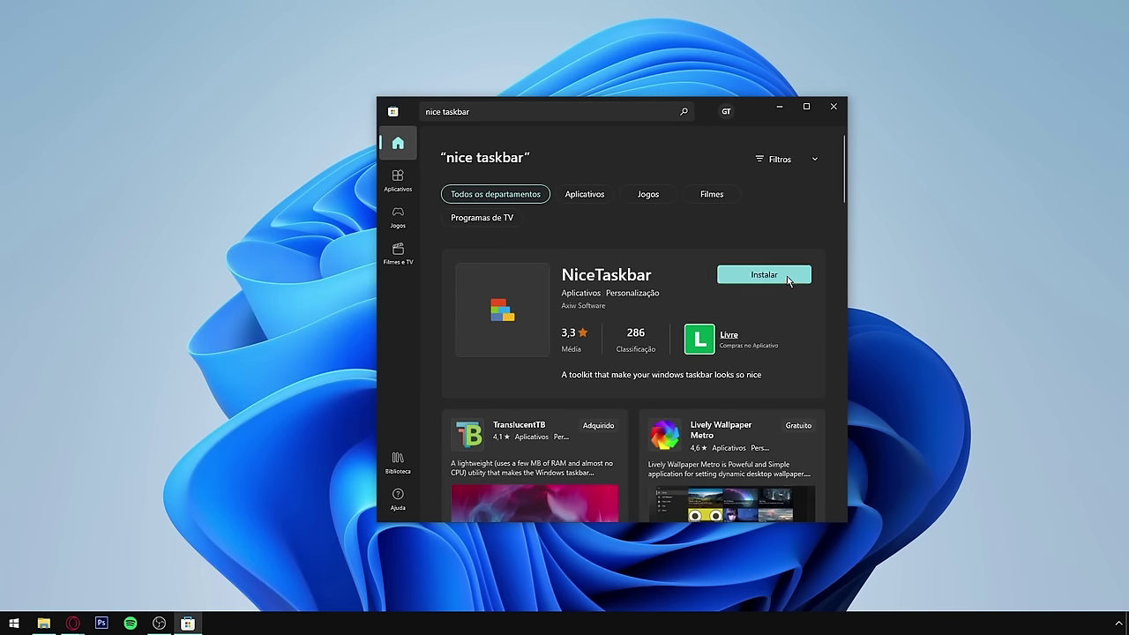
{"action": "left_click", "coordinate": [790, 280]}
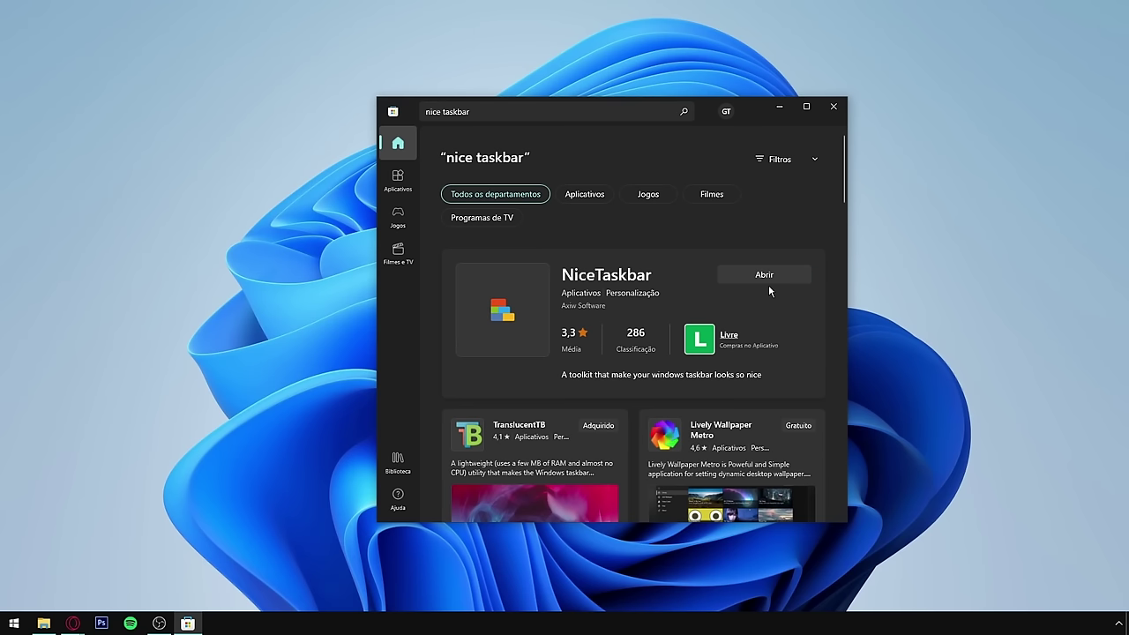
{"action": "left_click", "coordinate": [769, 275]}
{"action": "left_click", "coordinate": [780, 108]}
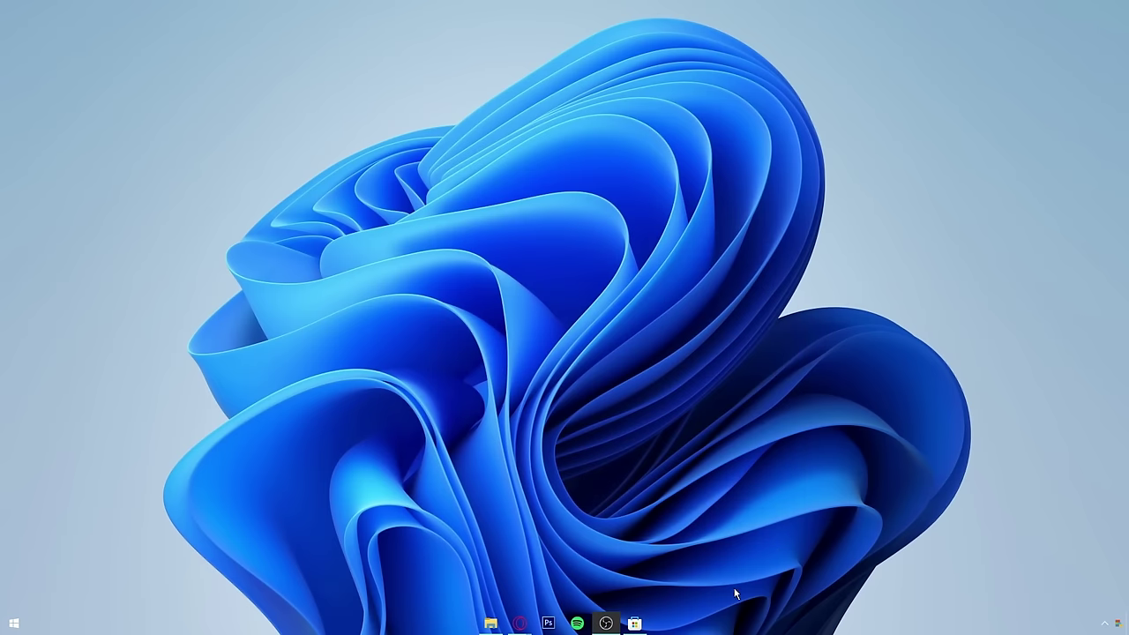
- Open NiceTaskbar's options from its notification area icon, reposition the options window and dismiss the hidden icons flyout
{"action": "left_click", "coordinate": [1110, 625]}
{"action": "right_click", "coordinate": [1093, 576]}
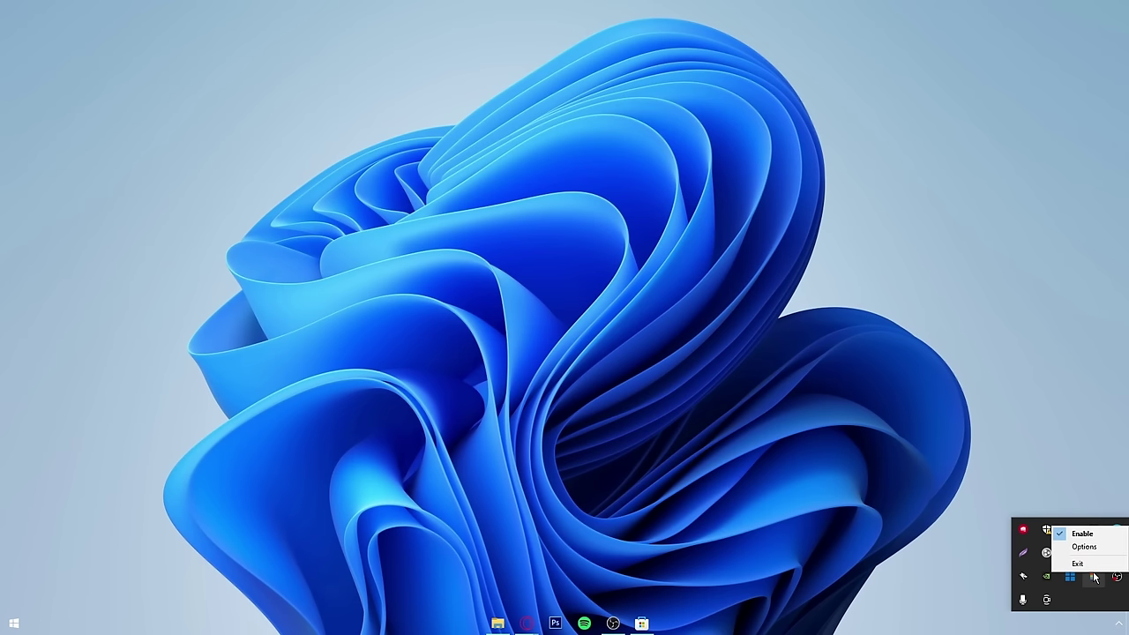
{"action": "left_click", "coordinate": [1084, 547]}
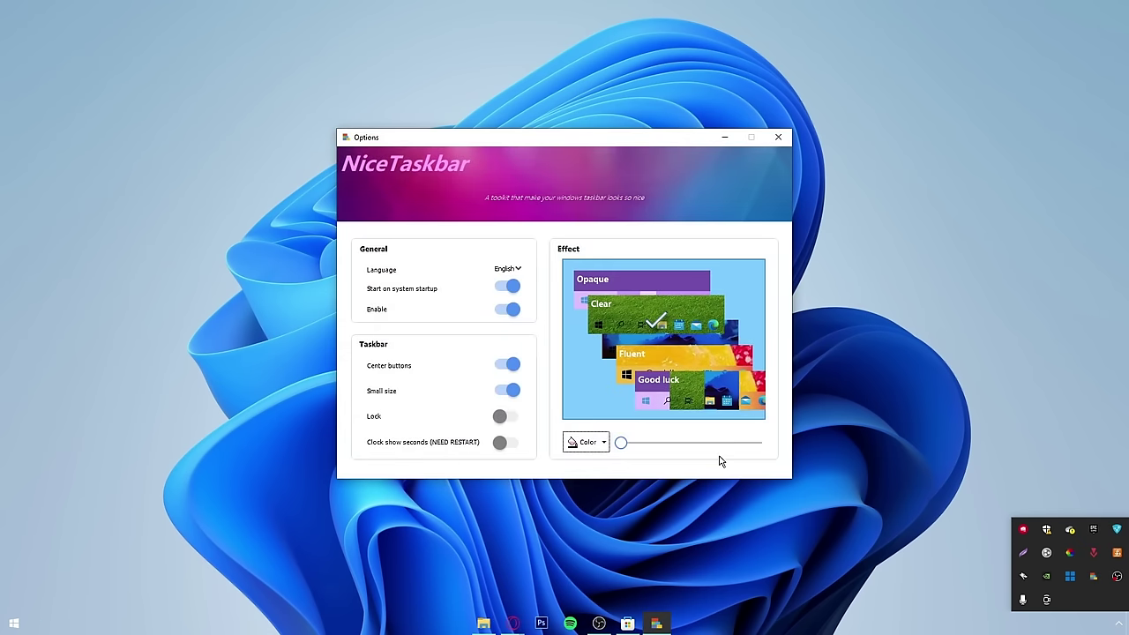
{"action": "left_click_drag", "start_coordinate": [502, 144], "coordinate": [457, 117]}
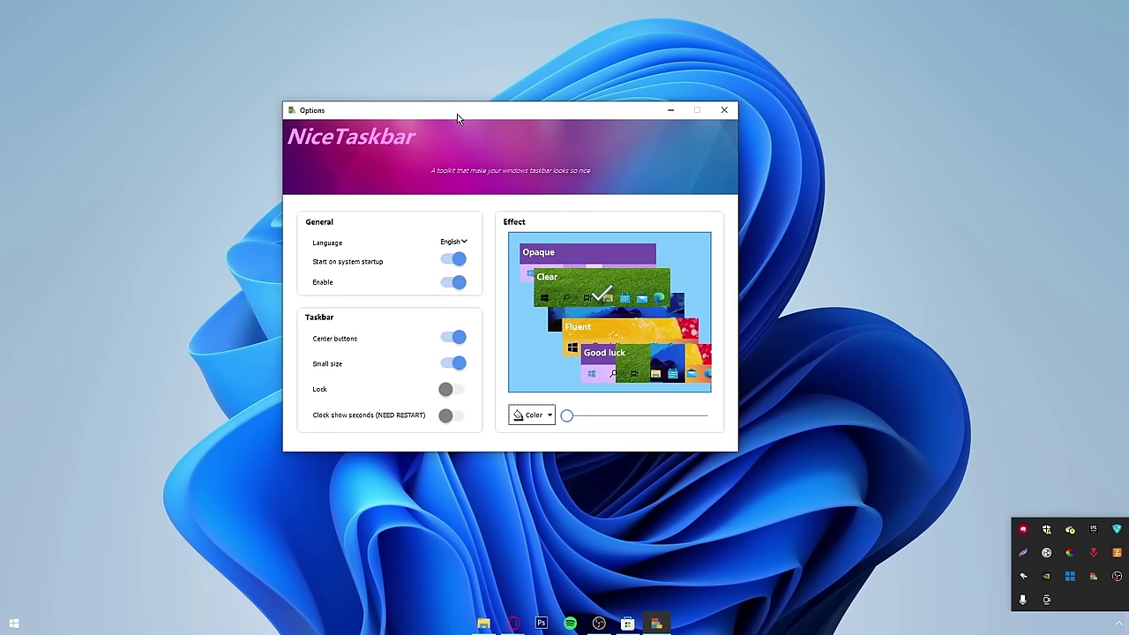
{"action": "left_click", "coordinate": [793, 470]}
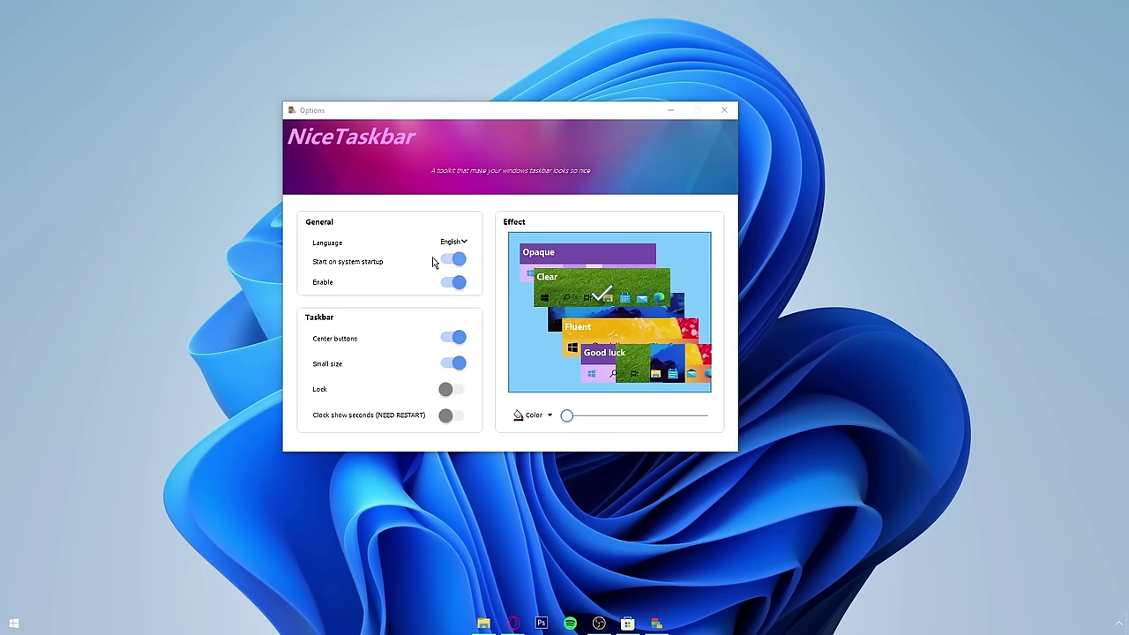
- Turn NiceTaskbar's Center buttons option off and on again, and close its options window
{"action": "left_click", "coordinate": [456, 341]}
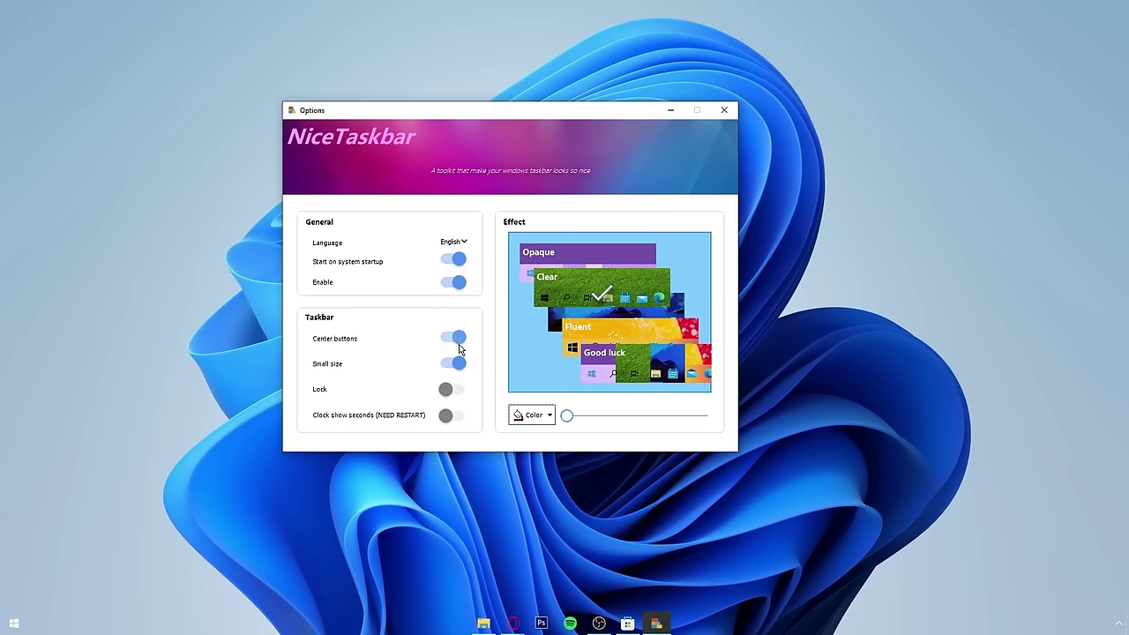
{"action": "left_click", "coordinate": [452, 342]}
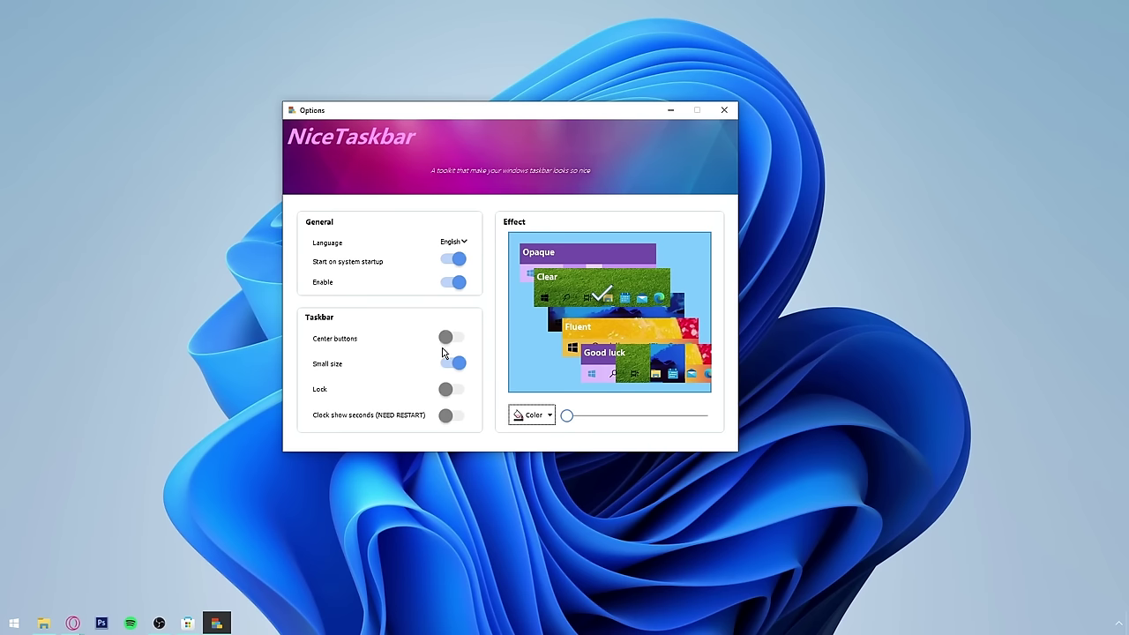
{"action": "left_click", "coordinate": [454, 340]}
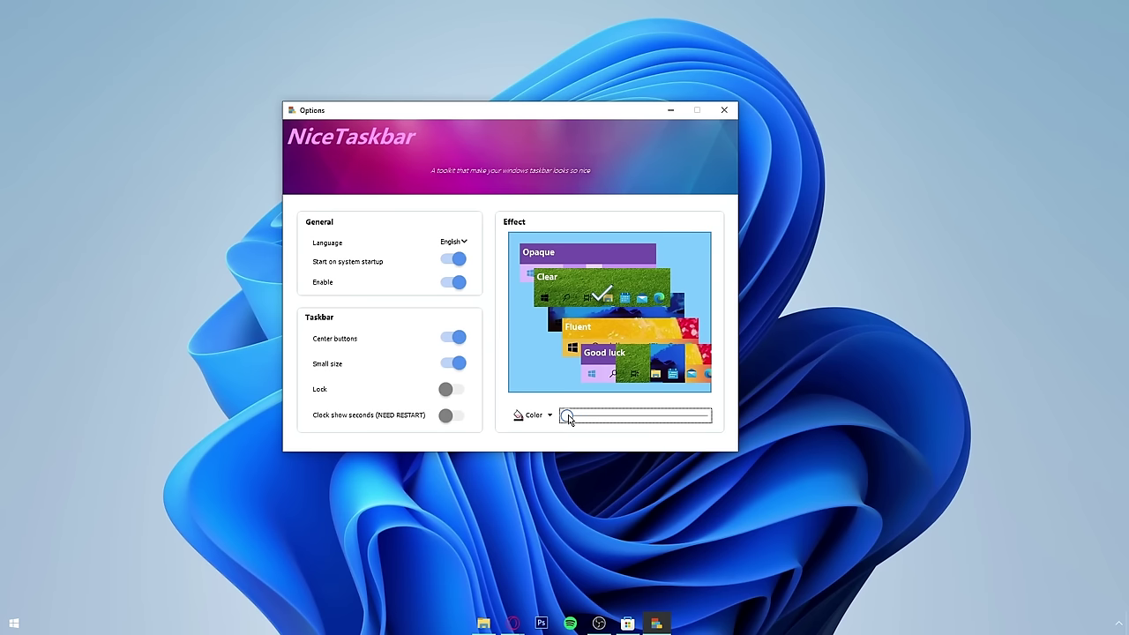
{"action": "mouse_move", "coordinate": [569, 415]}
{"action": "left_mouse_down"}
{"action": "mouse_move", "coordinate": [723, 397]}
{"action": "mouse_move", "coordinate": [565, 419]}
{"action": "left_mouse_up"}
{"action": "key", "text": "alt+F4"}
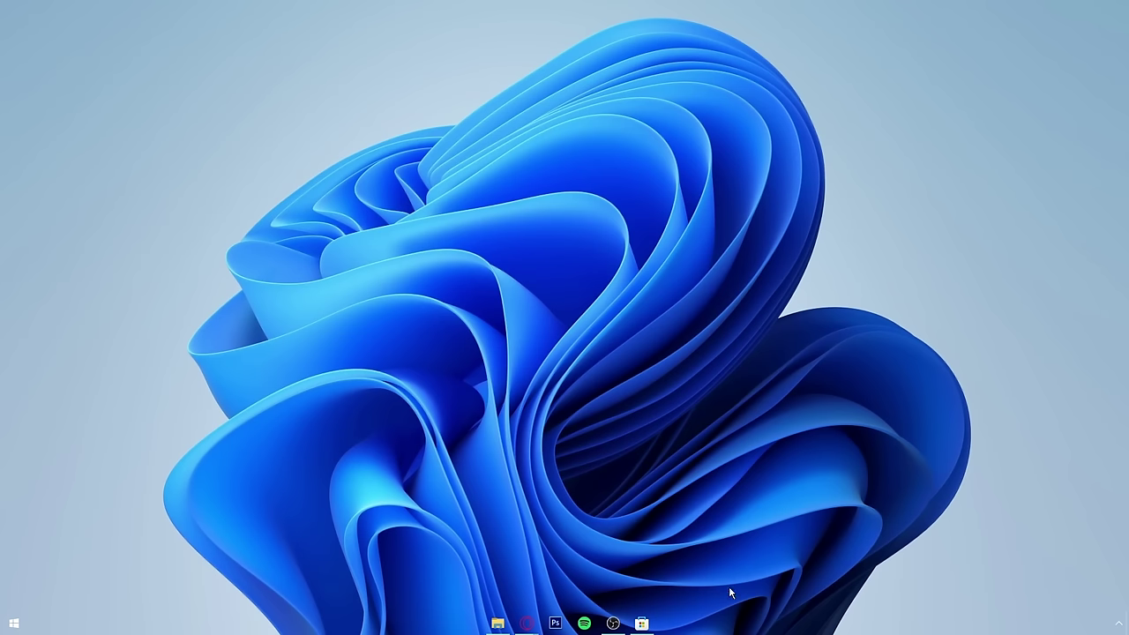
- Try small taskbar buttons through the Windows taskbar settings, view the desktop with them, and turn the option off again
{"action": "right_click", "coordinate": [725, 625]}
{"action": "left_click", "coordinate": [747, 606]}
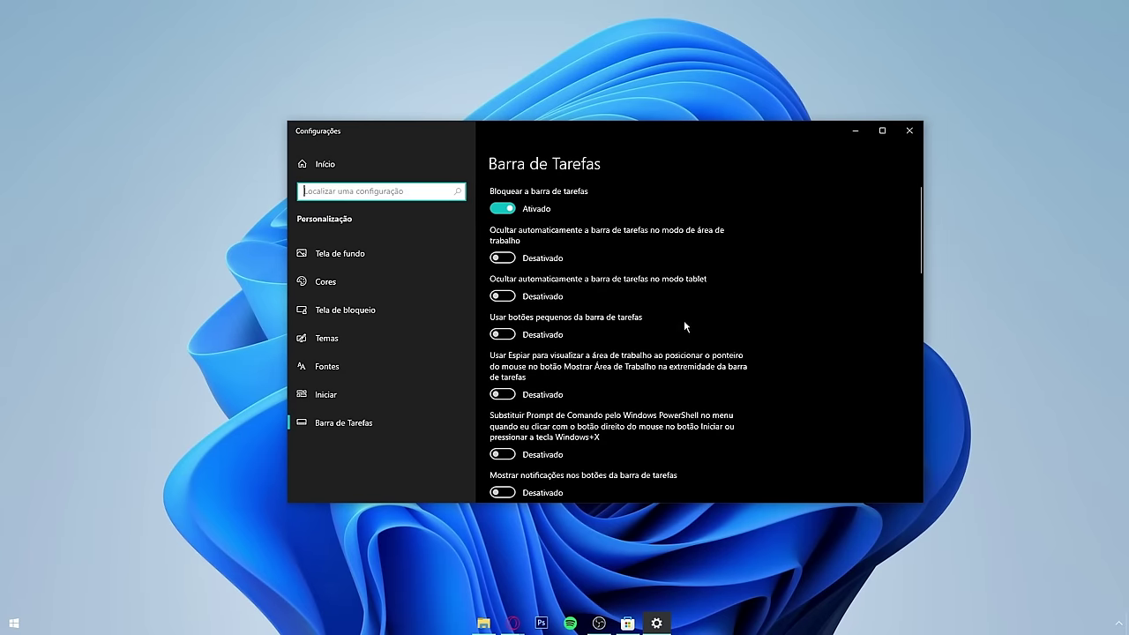
{"action": "left_click", "coordinate": [509, 335]}
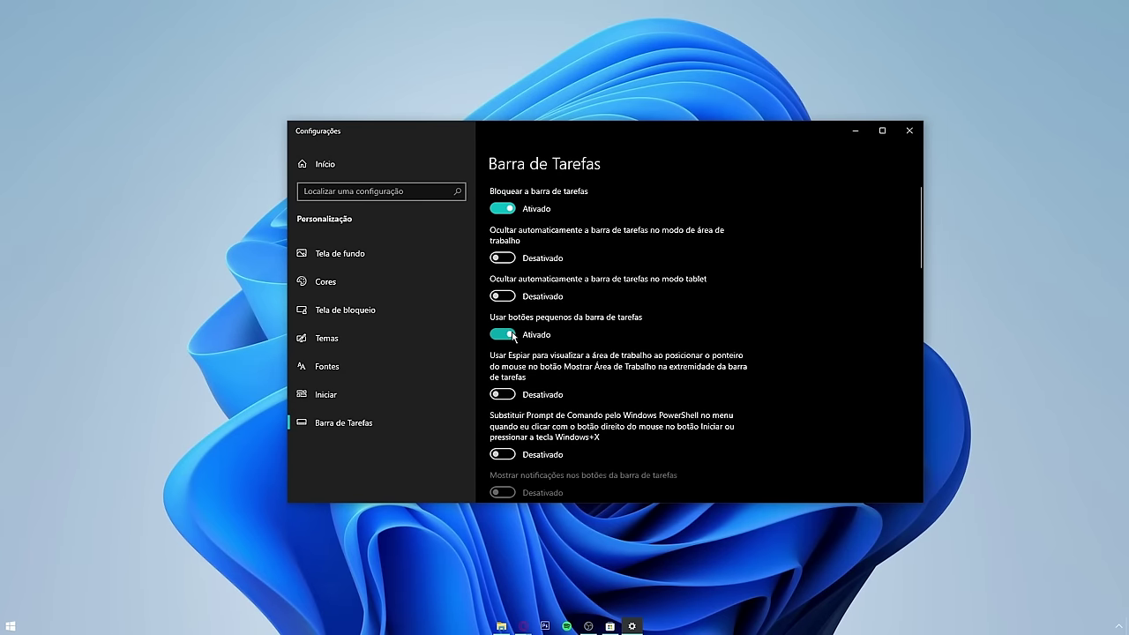
{"action": "left_click", "coordinate": [855, 131]}
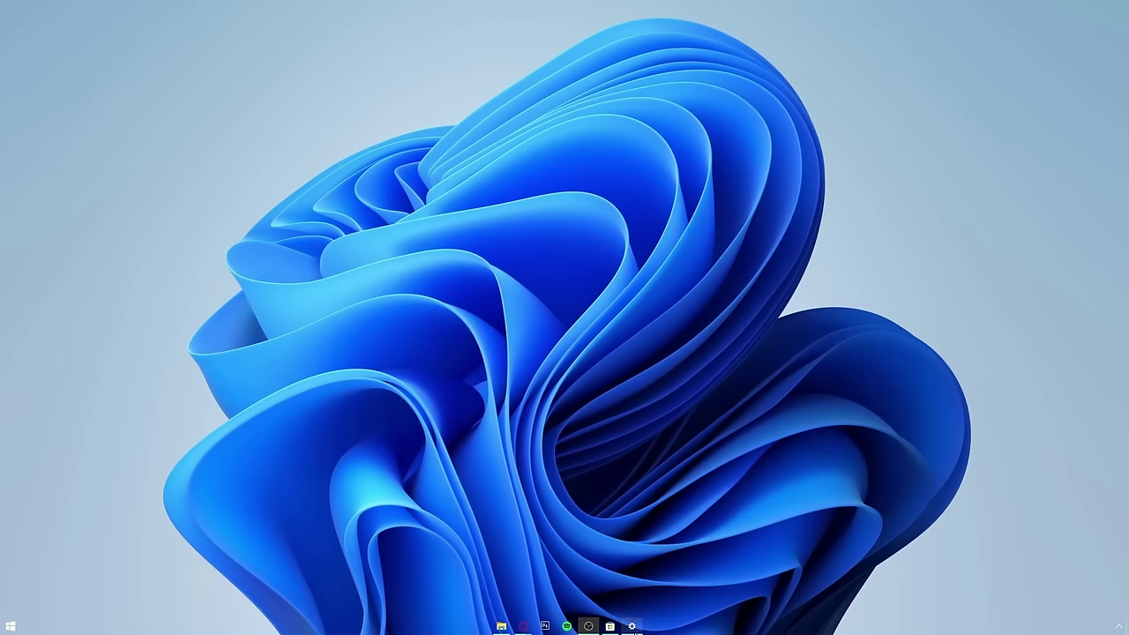
{"action": "left_click", "coordinate": [631, 627]}
{"action": "left_click", "coordinate": [502, 334]}
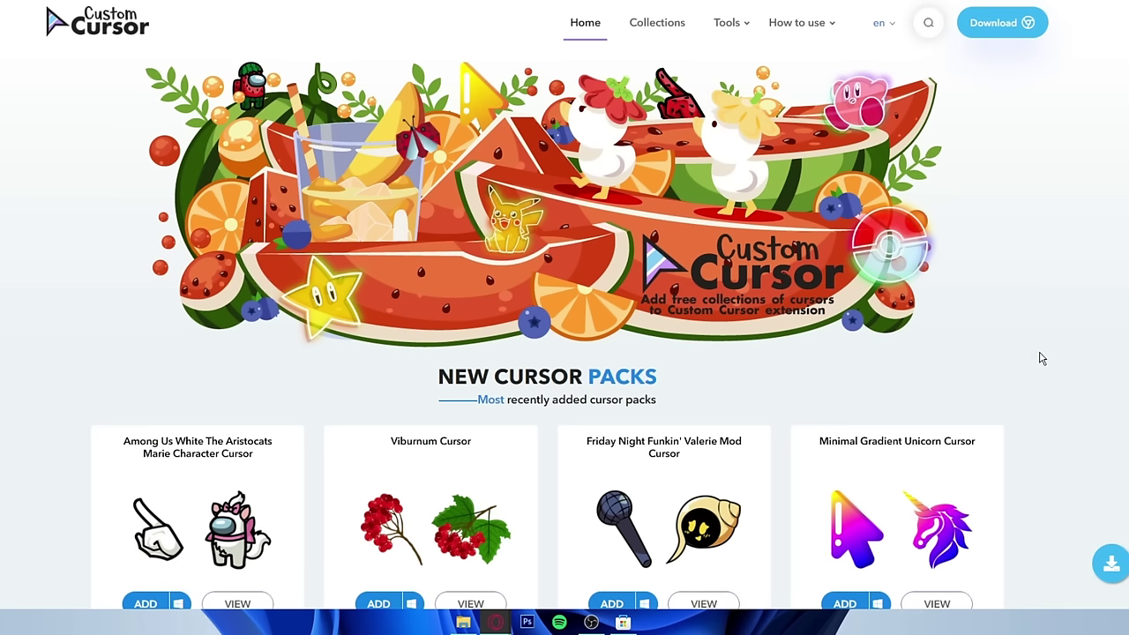
- Download the Windows version of Custom Cursor from its website and save it as CustomCursor in Downloads
{"action": "mouse_move", "coordinate": [1108, 566]}
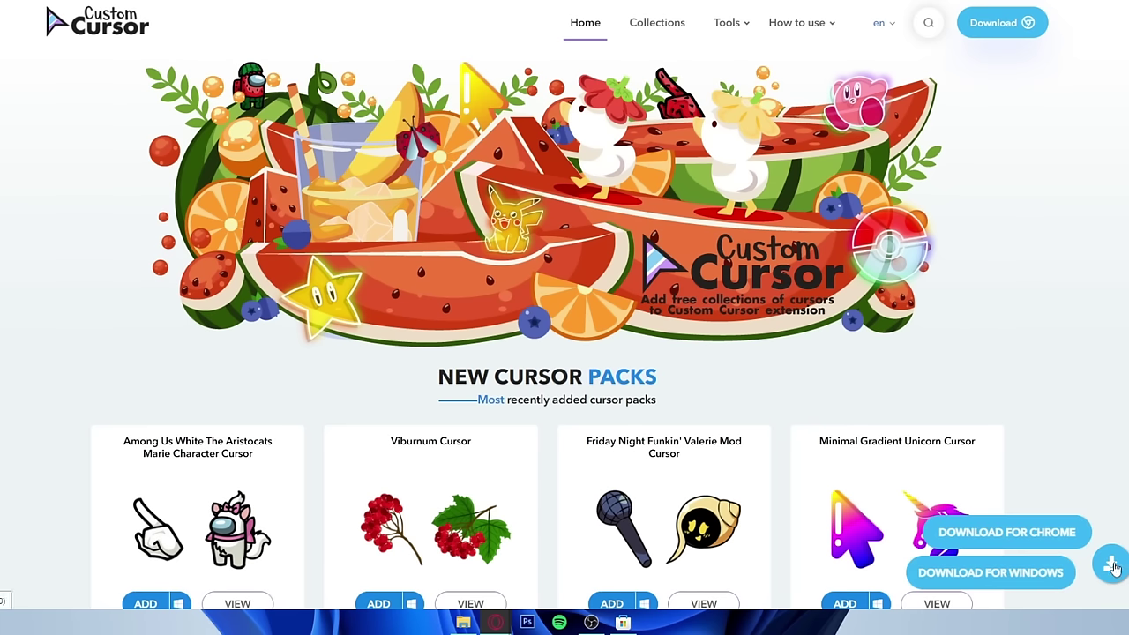
{"action": "left_click", "coordinate": [1034, 575]}
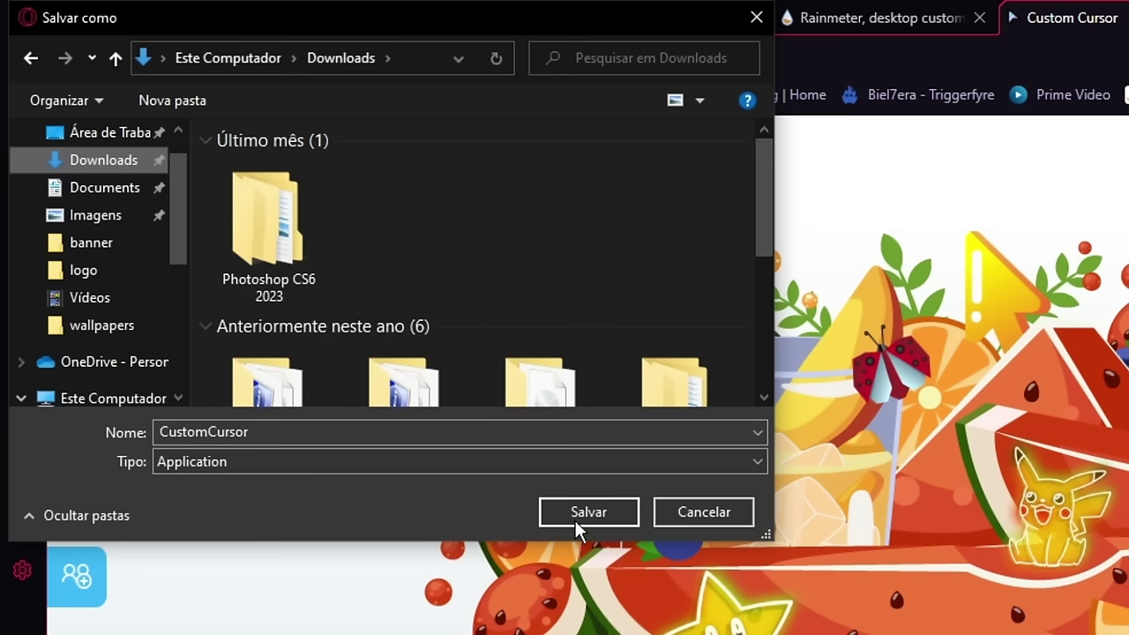
{"action": "left_click", "coordinate": [590, 513]}
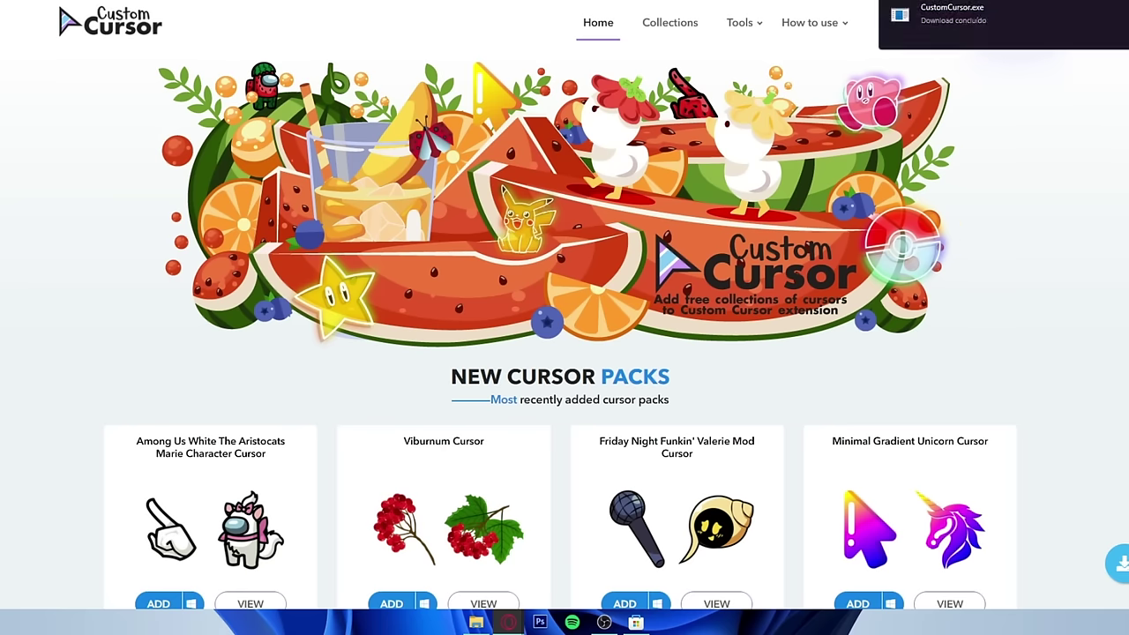
- Open the folder containing the finished download and run the CustomCursor installer
{"action": "left_click", "coordinate": [1085, 39]}
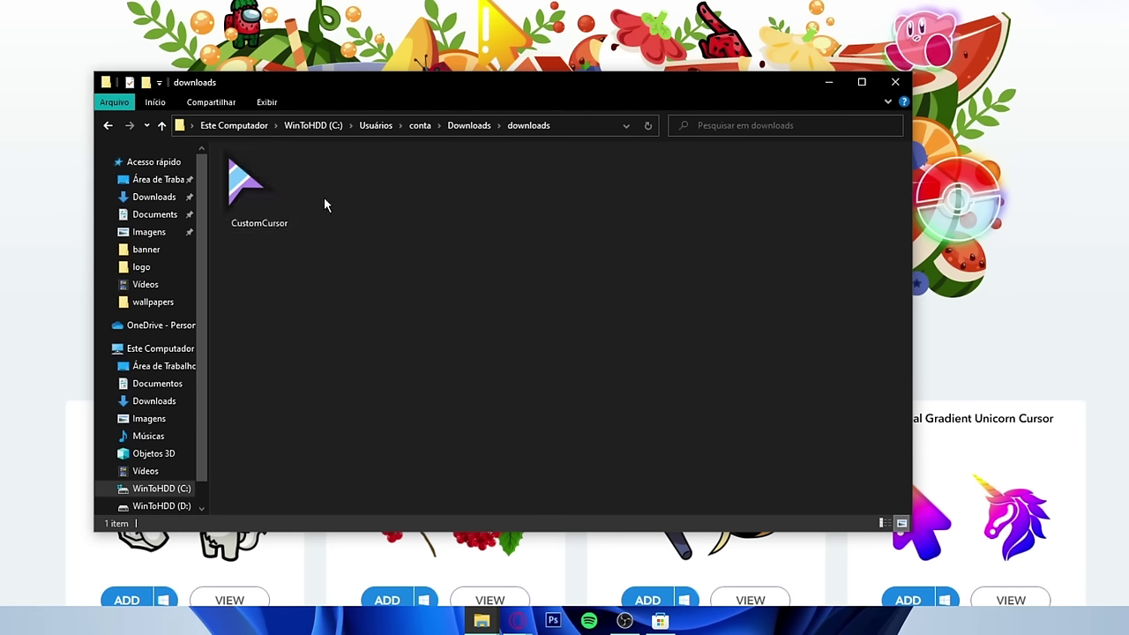
{"action": "left_click", "coordinate": [283, 231]}
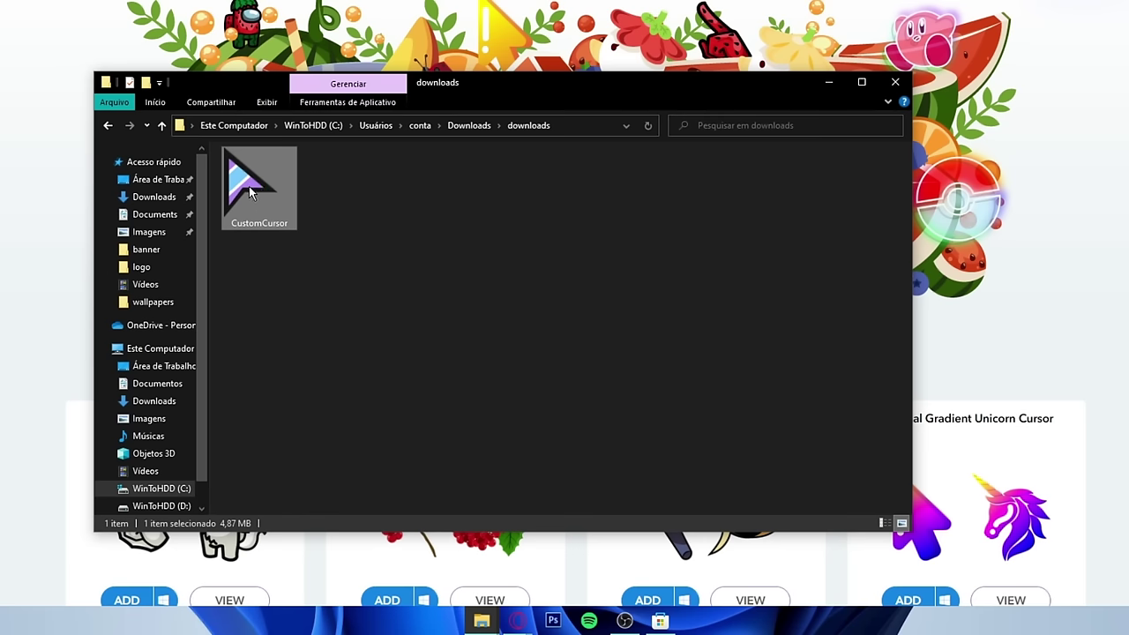
{"action": "right_click", "coordinate": [250, 188]}
{"action": "left_click", "coordinate": [336, 213]}
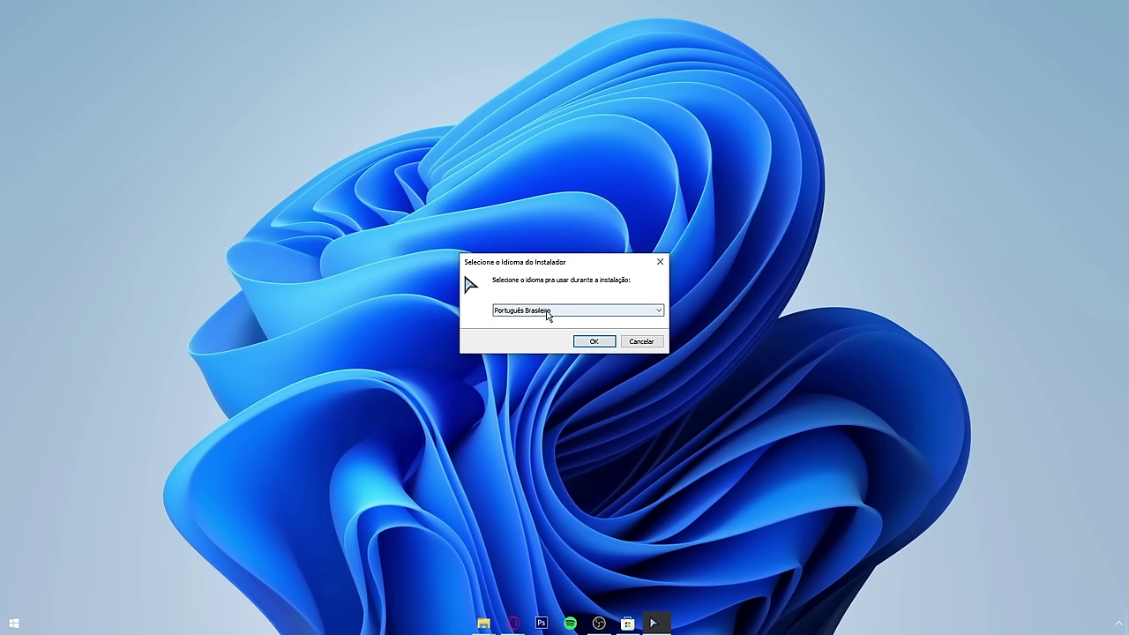
- Install Custom Cursor in Português Brasileiro with the Custom Cursor Start menu folder and a desktop shortcut, and launch it on finishing
{"action": "left_click", "coordinate": [594, 341]}
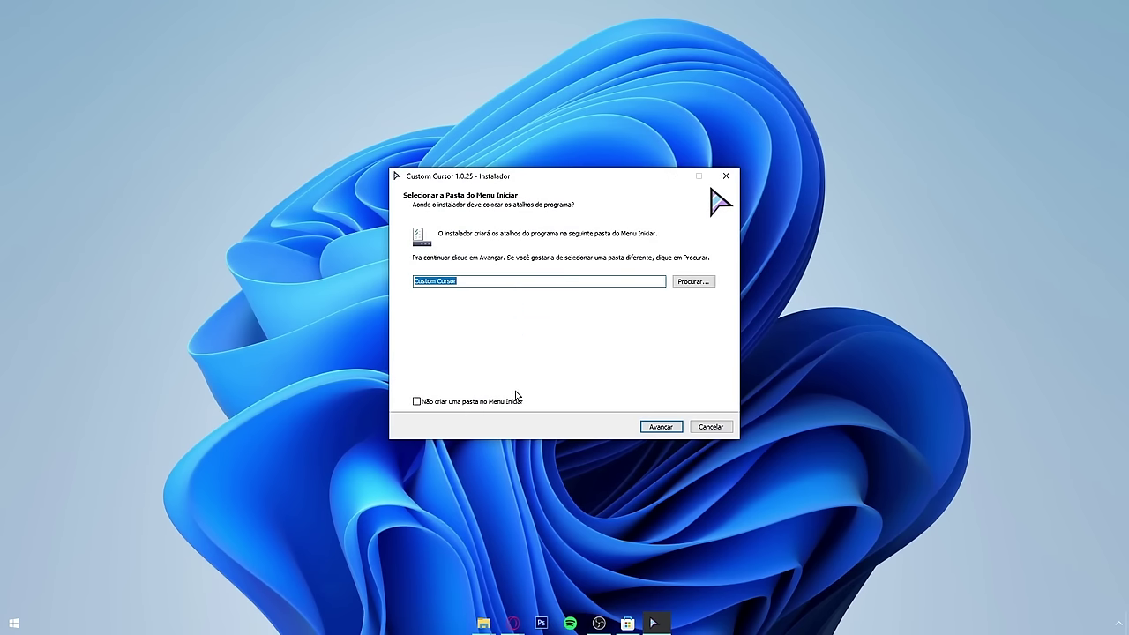
{"action": "left_click", "coordinate": [660, 427]}
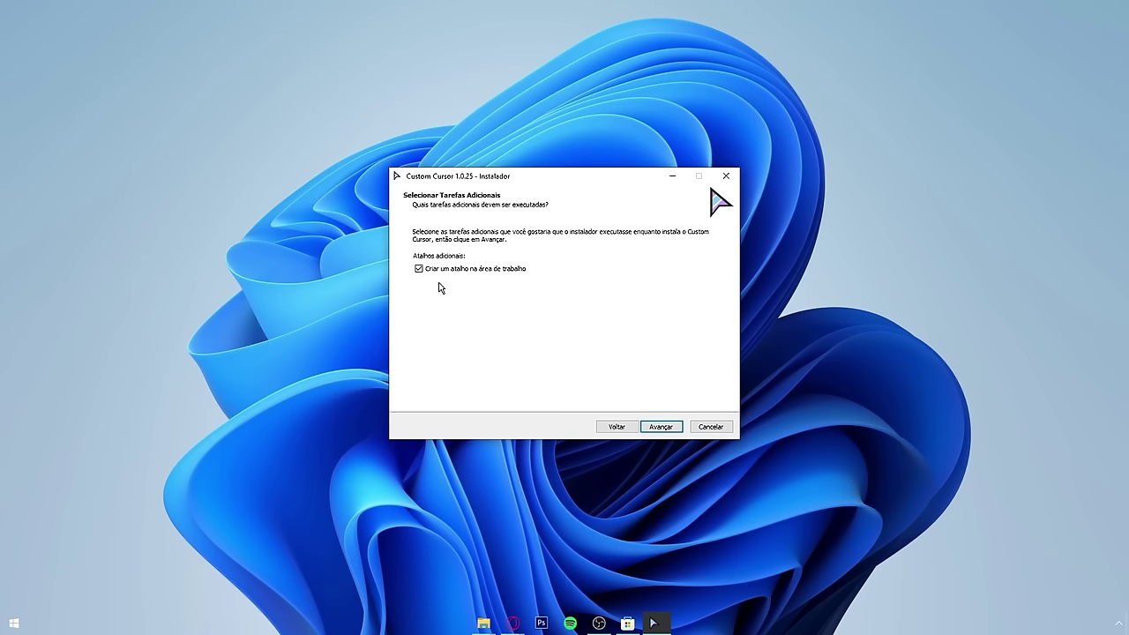
{"action": "left_click", "coordinate": [667, 428]}
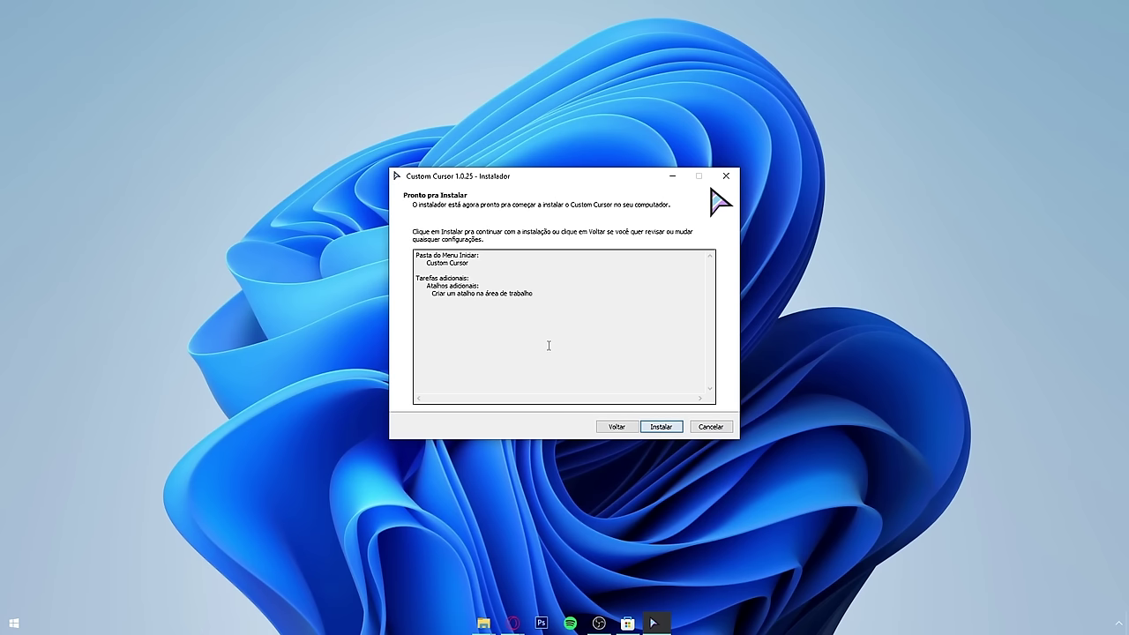
{"action": "left_click", "coordinate": [661, 427]}
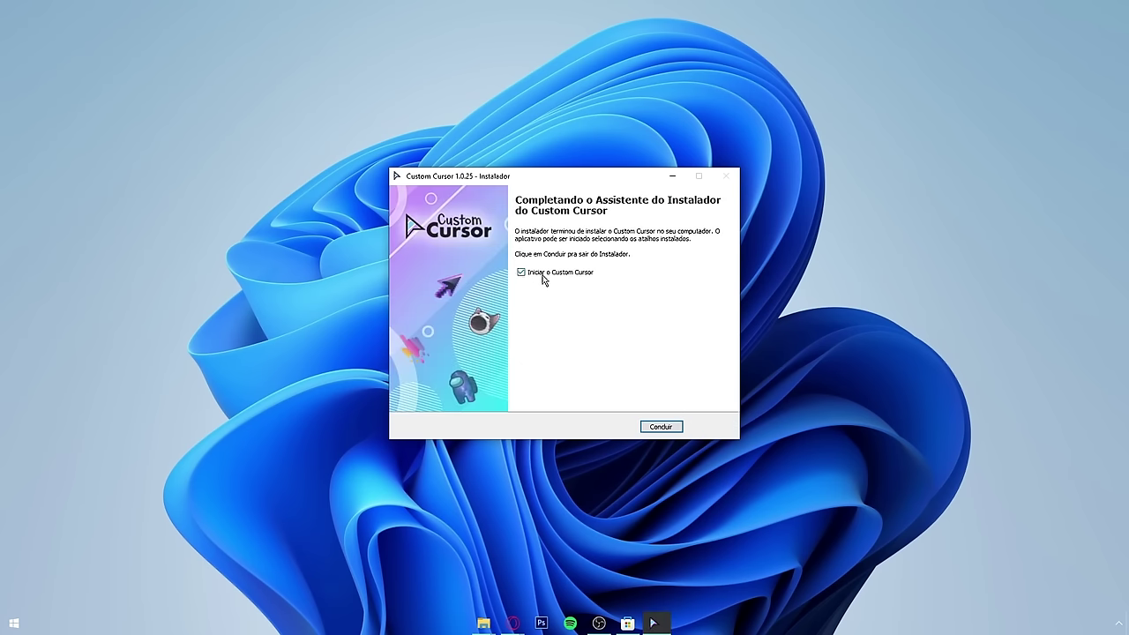
{"action": "left_click", "coordinate": [661, 428]}
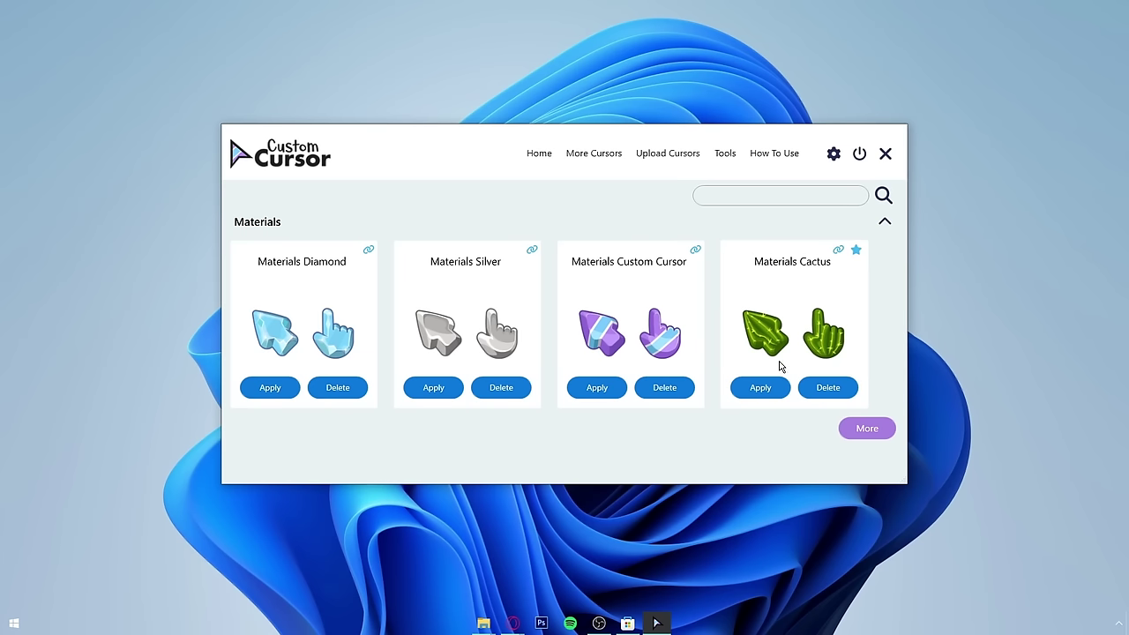
- Open the Custom Cursor website from the app's link for more cursors and browse the new, top and Summer Vibes cursor packs
{"action": "mouse_move", "coordinate": [818, 348]}
{"action": "left_click", "coordinate": [603, 159]}
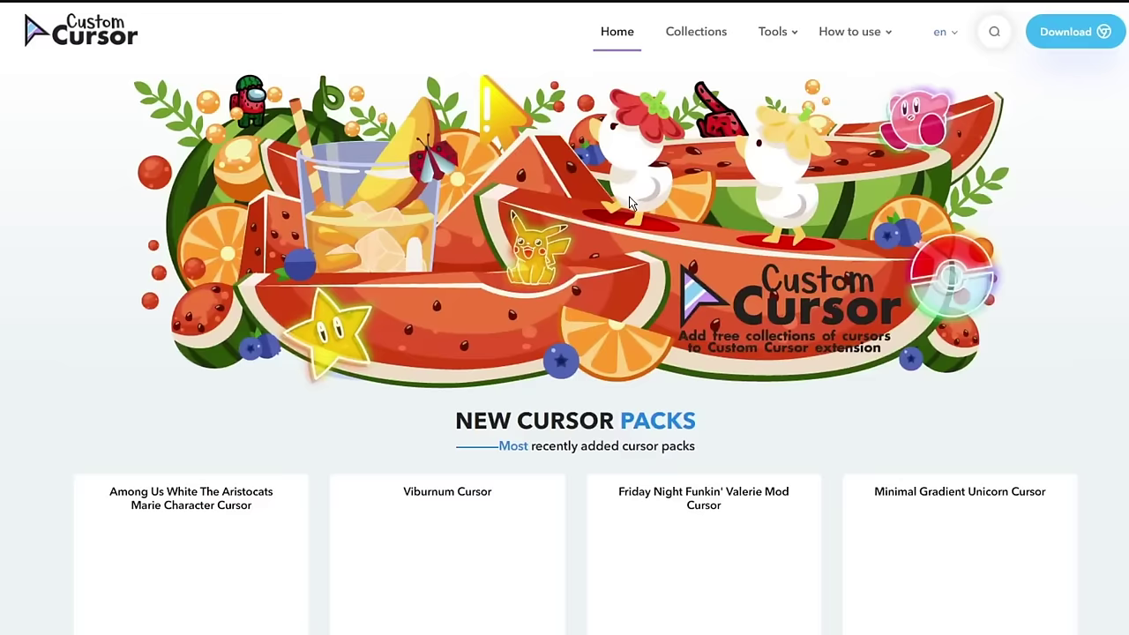
{"action": "scroll", "coordinate": [1079, 258], "scroll_direction": "down", "scroll_amount": 3}
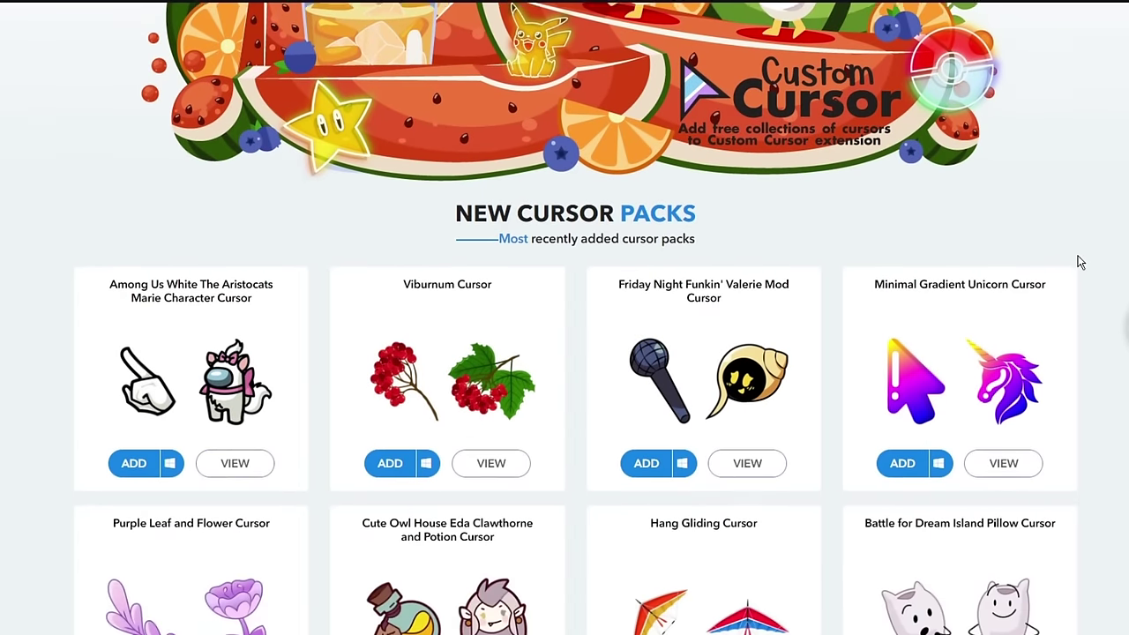
{"action": "scroll", "coordinate": [1079, 257], "scroll_direction": "down", "scroll_amount": 10}
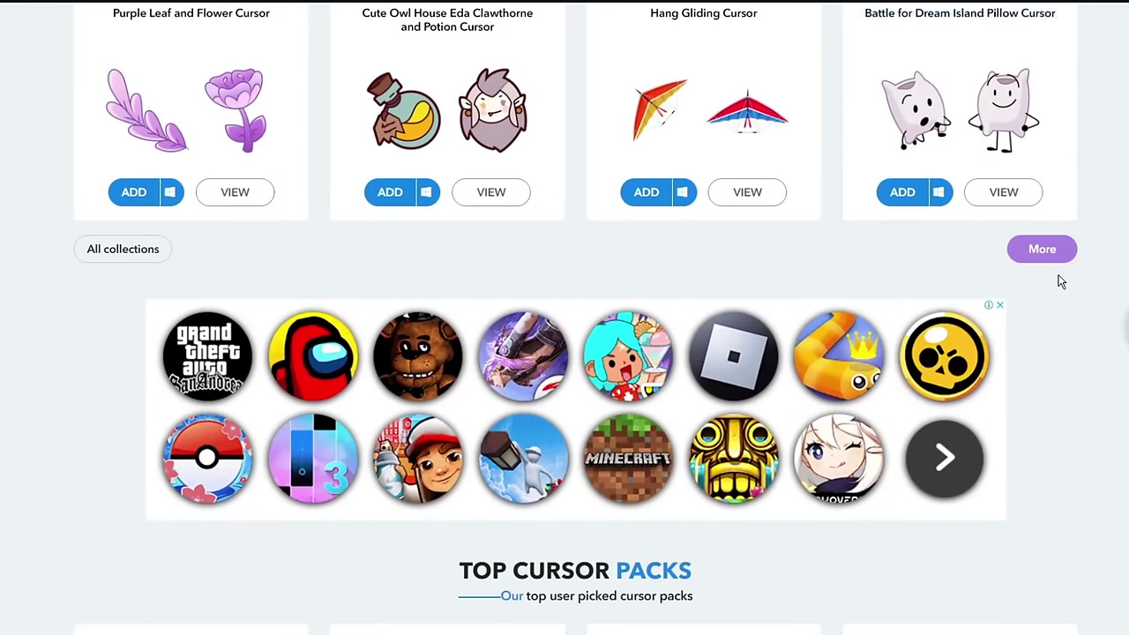
{"action": "scroll", "coordinate": [1054, 274], "scroll_direction": "down", "scroll_amount": 2}
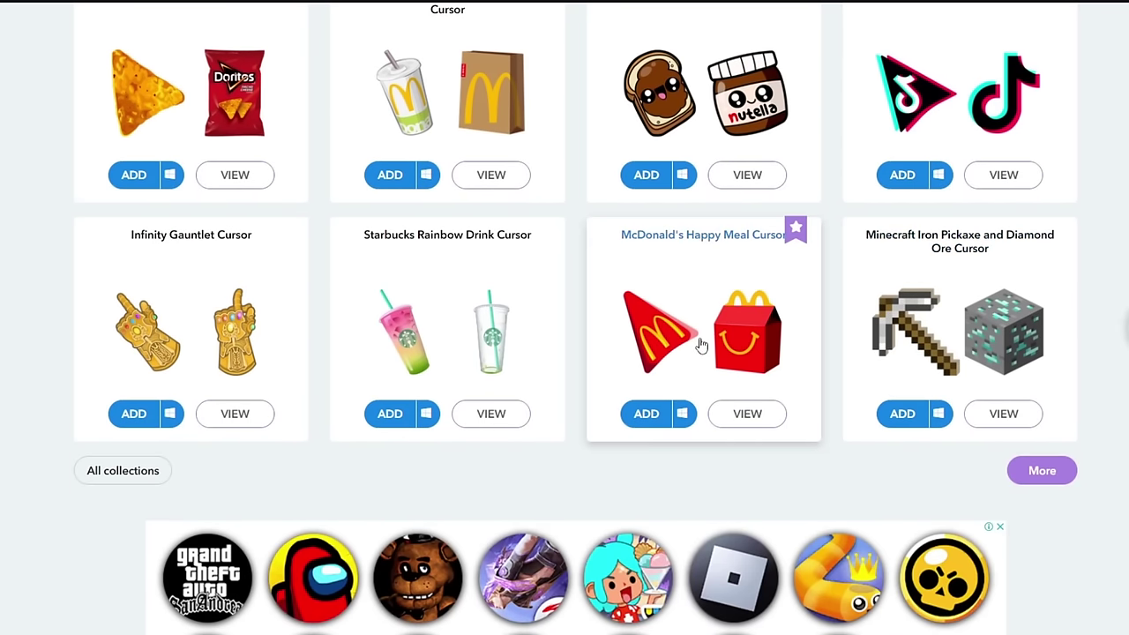
{"action": "scroll", "coordinate": [739, 330], "scroll_direction": "down", "scroll_amount": 9}
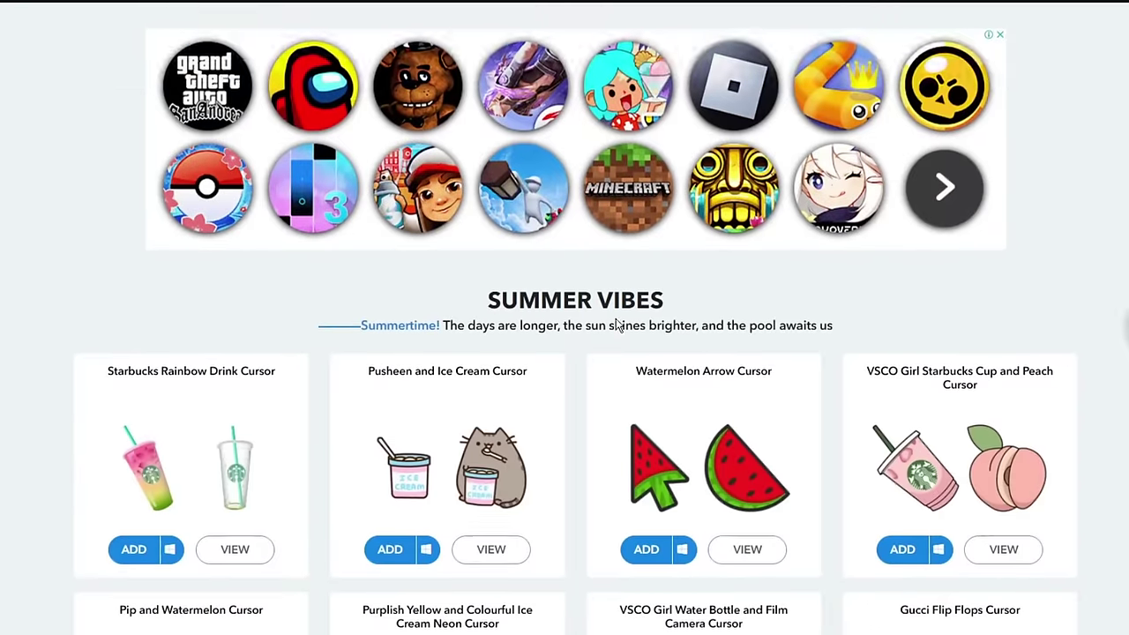
{"action": "scroll", "coordinate": [746, 370], "scroll_direction": "down", "scroll_amount": 2}
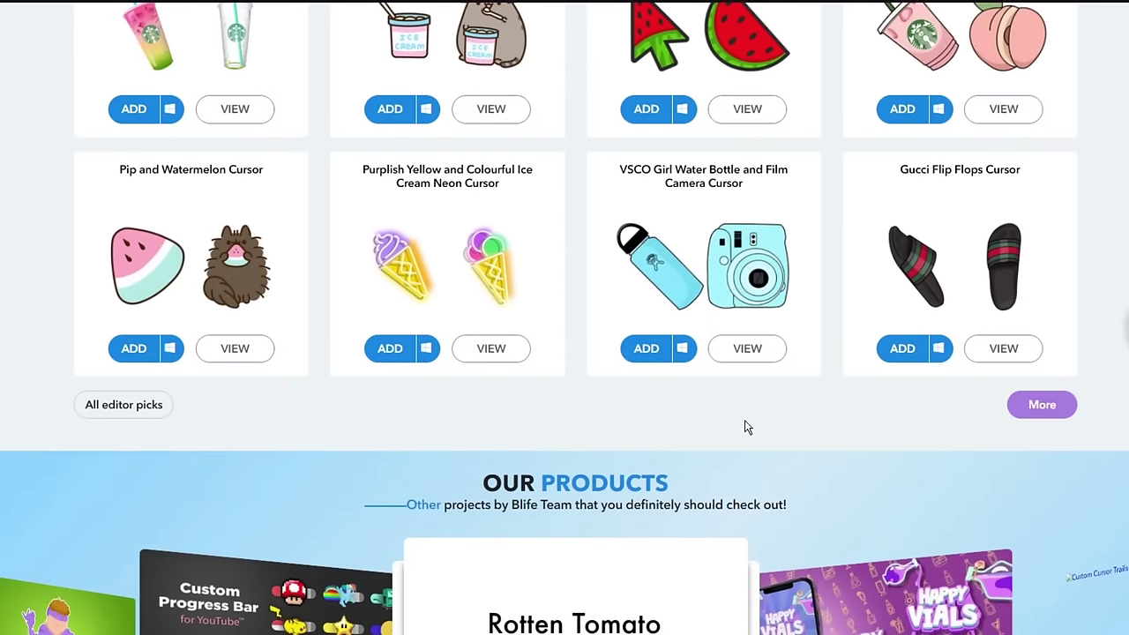
{"action": "scroll", "coordinate": [747, 426], "scroll_direction": "up", "scroll_amount": 6}
{"action": "scroll", "coordinate": [792, 441], "scroll_direction": "up", "scroll_amount": 20}
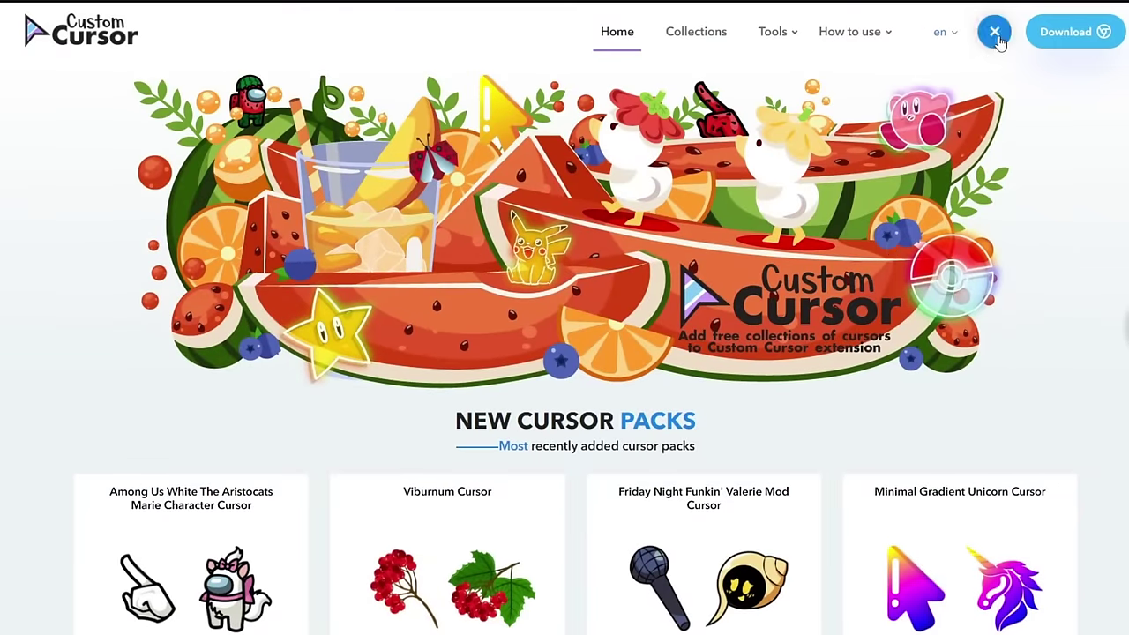
- Search the Custom Cursor website for blue and look through the matching cursor packs
{"action": "left_click", "coordinate": [994, 32]}
{"action": "type", "text": "blue Ribbon"}
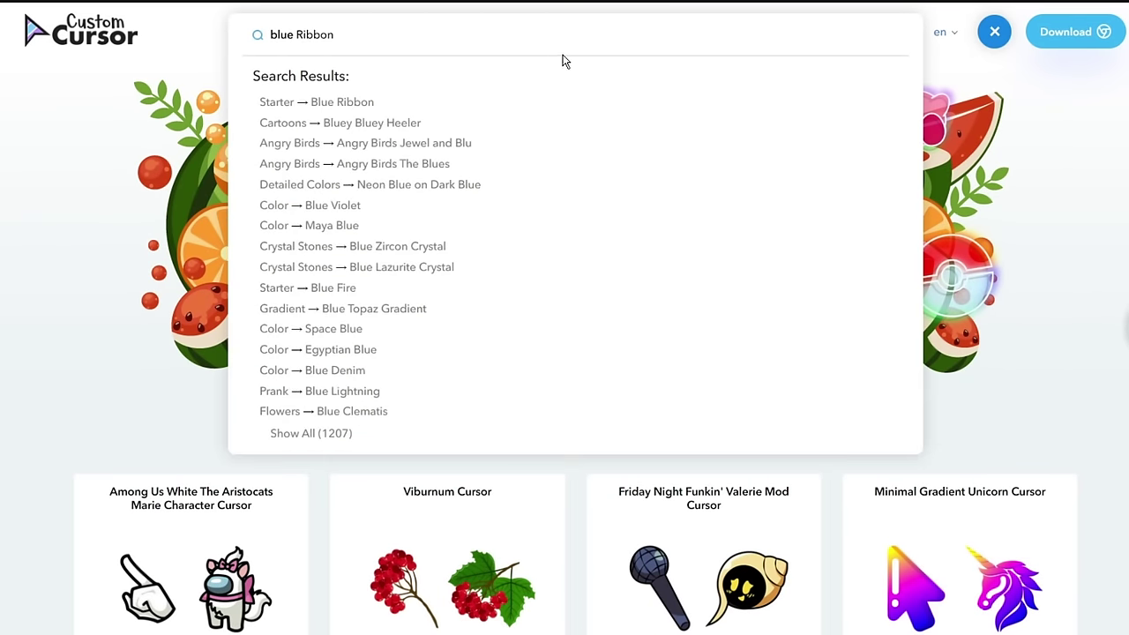
{"action": "key", "text": "Return"}
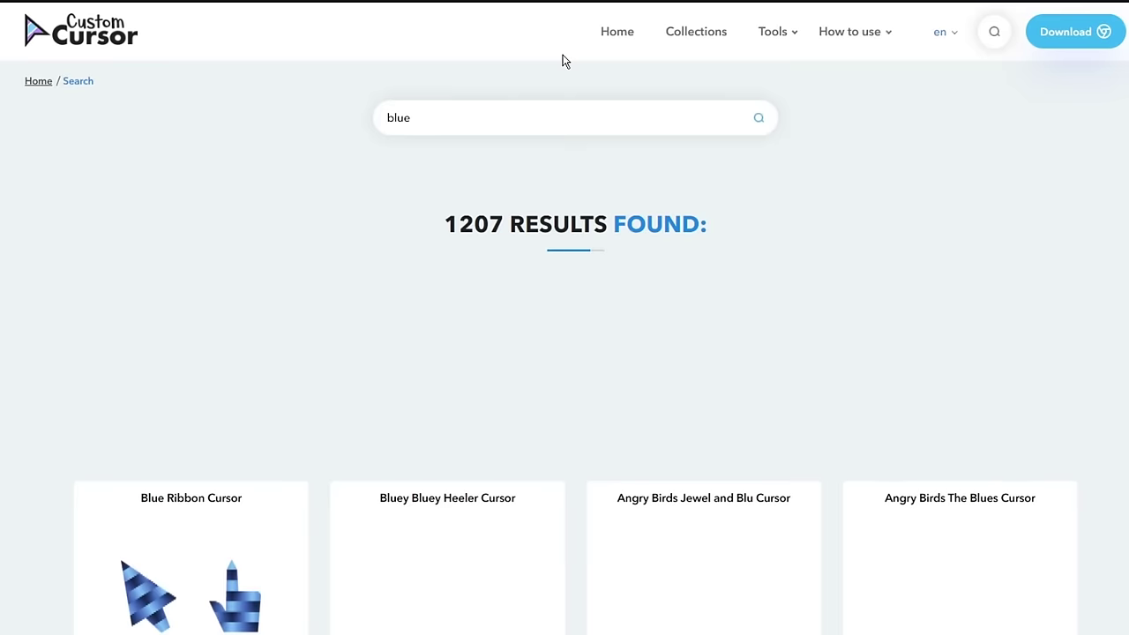
{"action": "scroll", "coordinate": [864, 289], "scroll_direction": "down", "scroll_amount": 3}
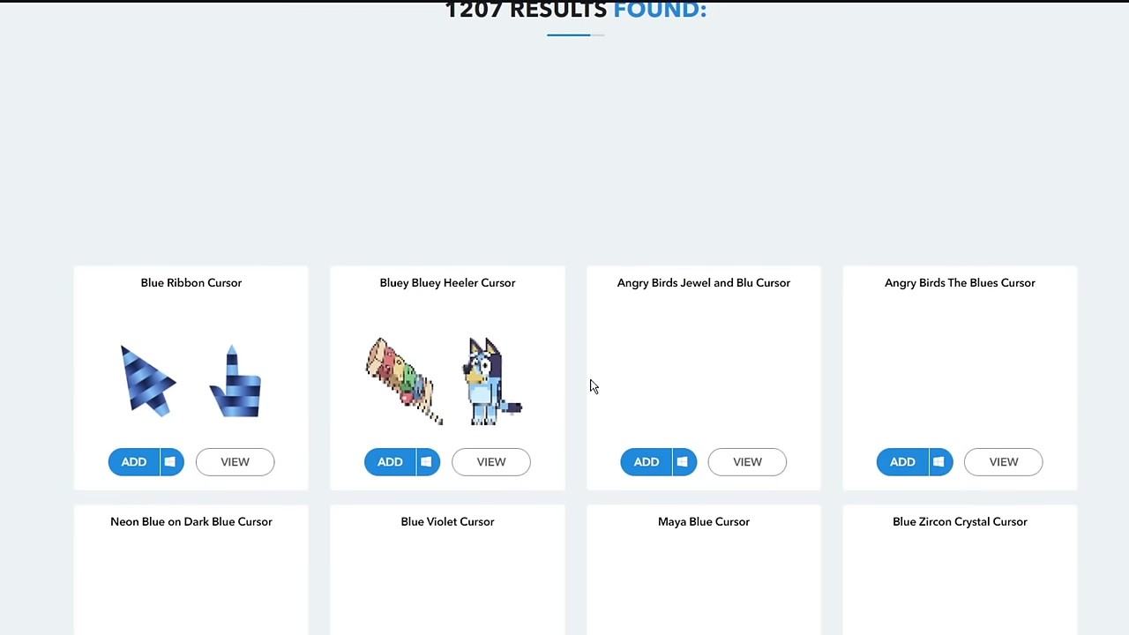
{"action": "scroll", "coordinate": [1098, 410], "scroll_direction": "down", "scroll_amount": 3}
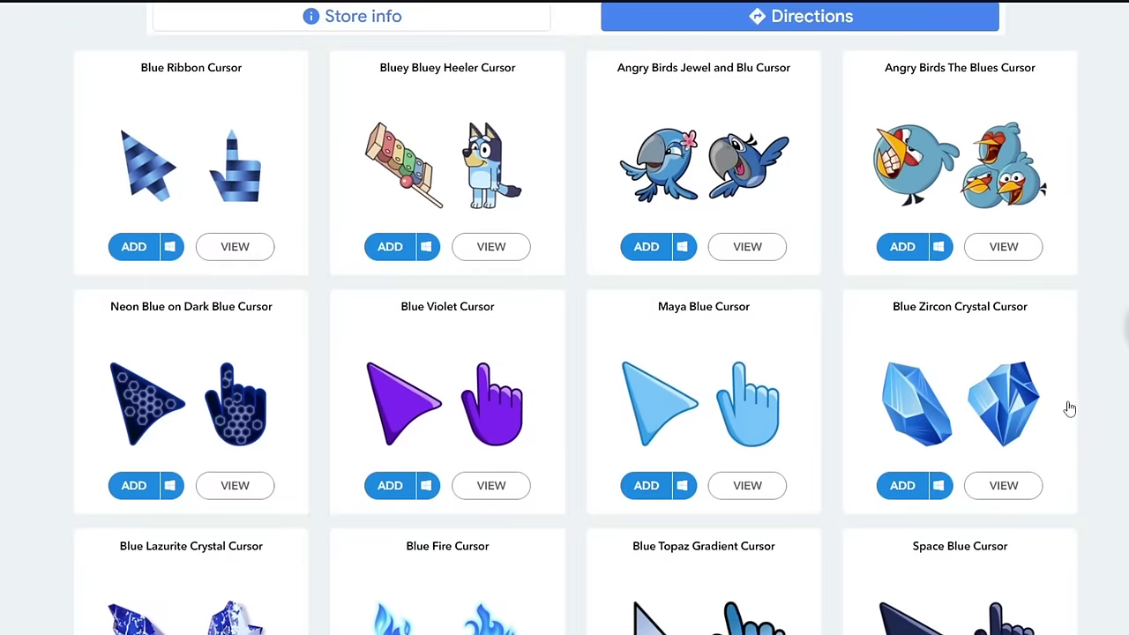
{"action": "scroll", "coordinate": [750, 410], "scroll_direction": "down", "scroll_amount": 2}
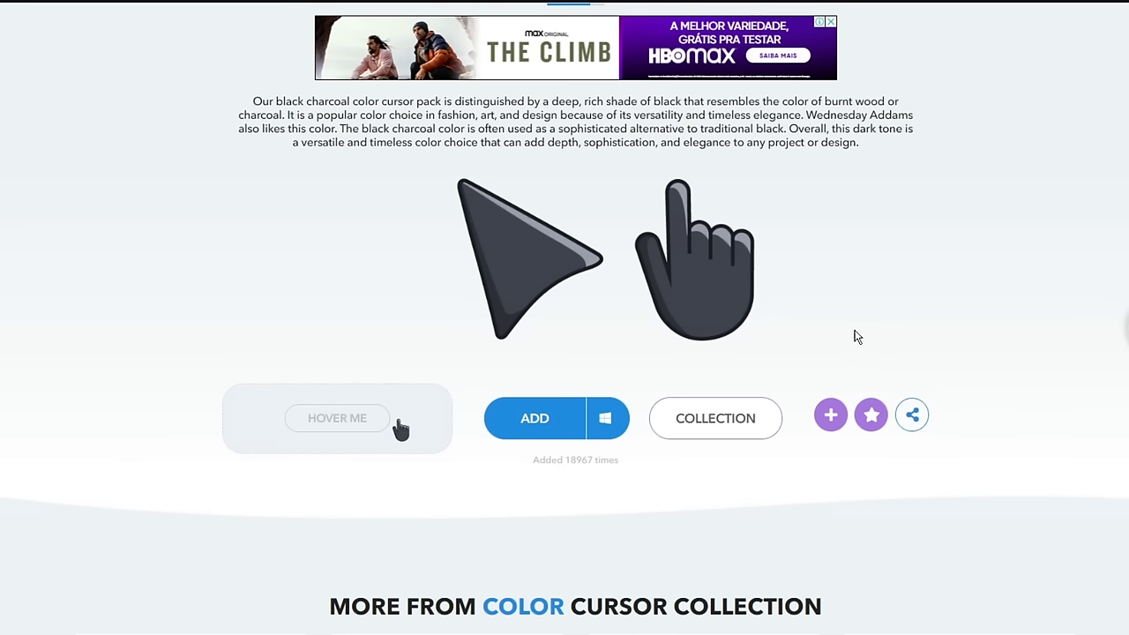
- Add the Black Charcoal cursor pack to the Custom Cursor Windows app and apply it as the mouse cursor
{"action": "left_click", "coordinate": [605, 424]}
{"action": "left_click", "coordinate": [653, 79]}
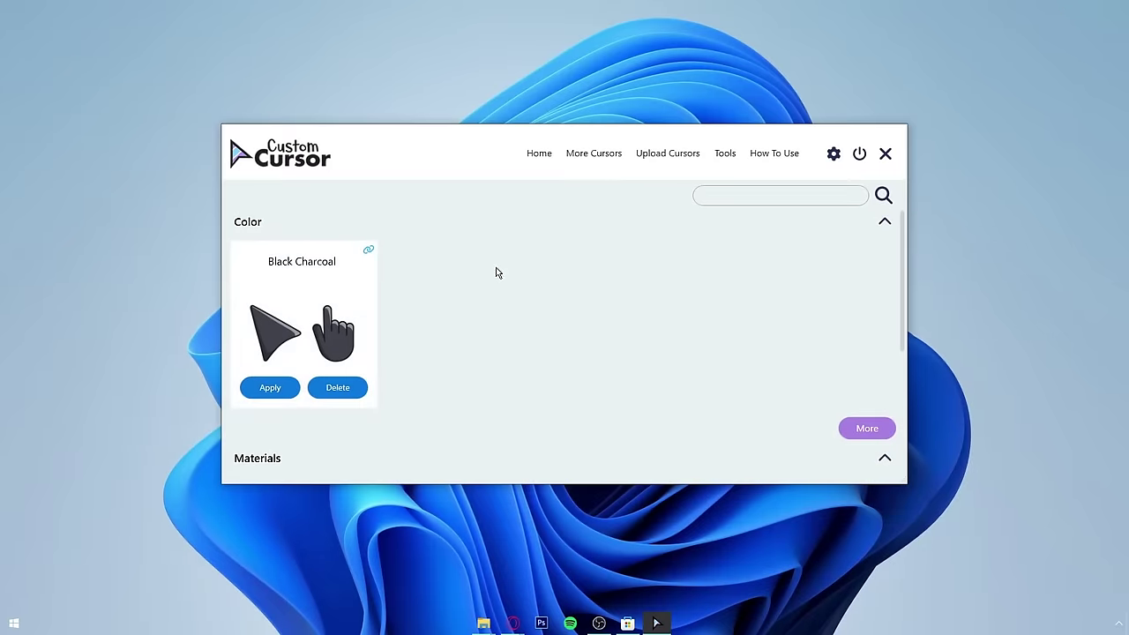
{"action": "left_click", "coordinate": [273, 389]}
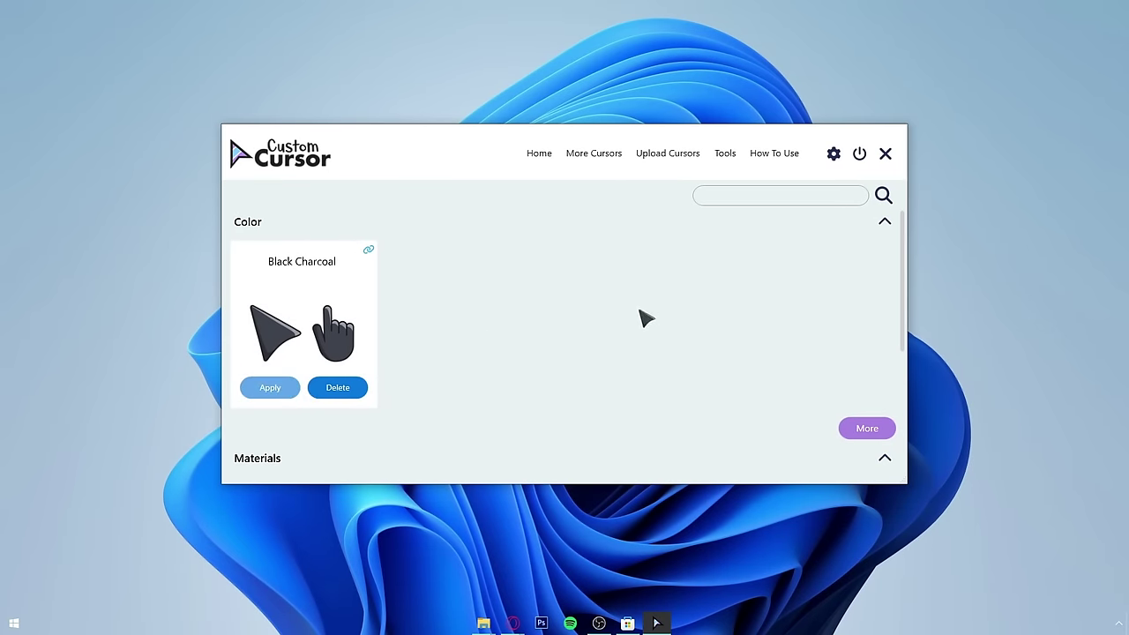
{"action": "scroll", "coordinate": [607, 352], "scroll_direction": "down", "scroll_amount": 1}
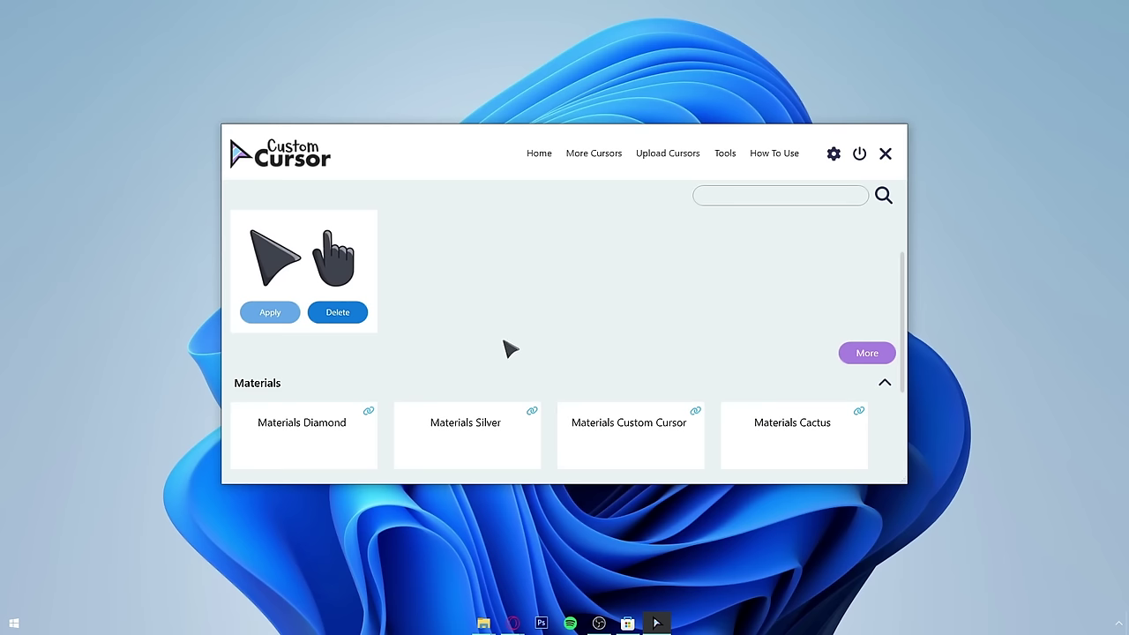
{"action": "scroll", "coordinate": [503, 351], "scroll_direction": "down", "scroll_amount": 2}
{"action": "scroll", "coordinate": [521, 331], "scroll_direction": "up", "scroll_amount": 3}
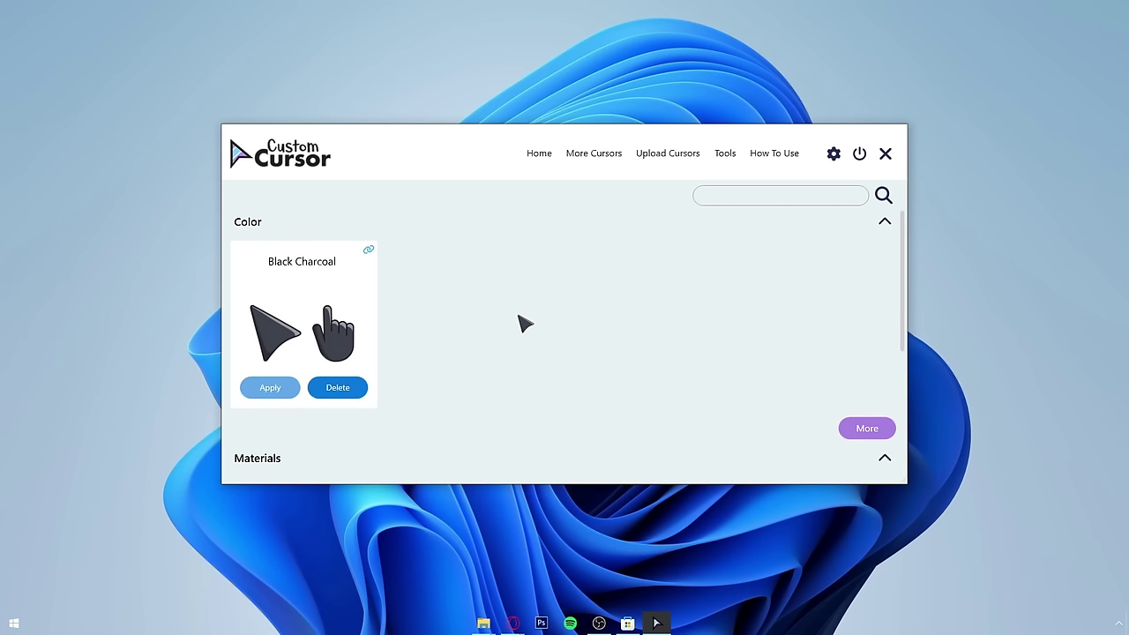
- Try larger cursor sizes in the Custom Cursor settings, return the size to the minimum, and go back to the home view
{"action": "left_click", "coordinate": [834, 154]}
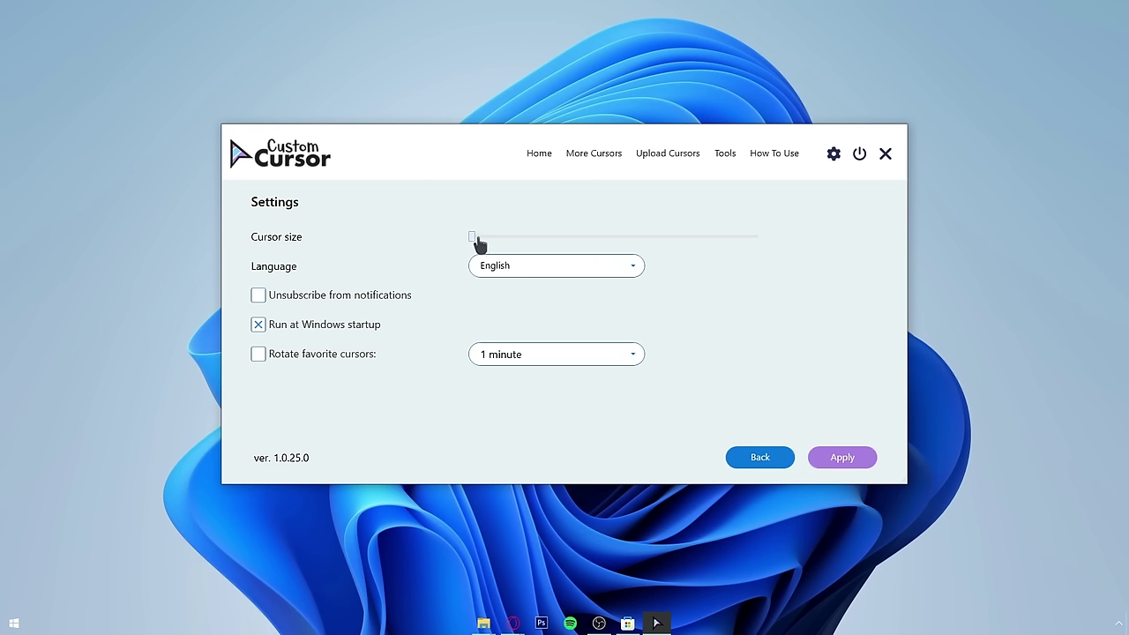
{"action": "left_click_drag", "start_coordinate": [477, 244], "coordinate": [733, 241]}
{"action": "left_click", "coordinate": [528, 244]}
{"action": "left_click", "coordinate": [474, 239]}
{"action": "left_click", "coordinate": [540, 154]}
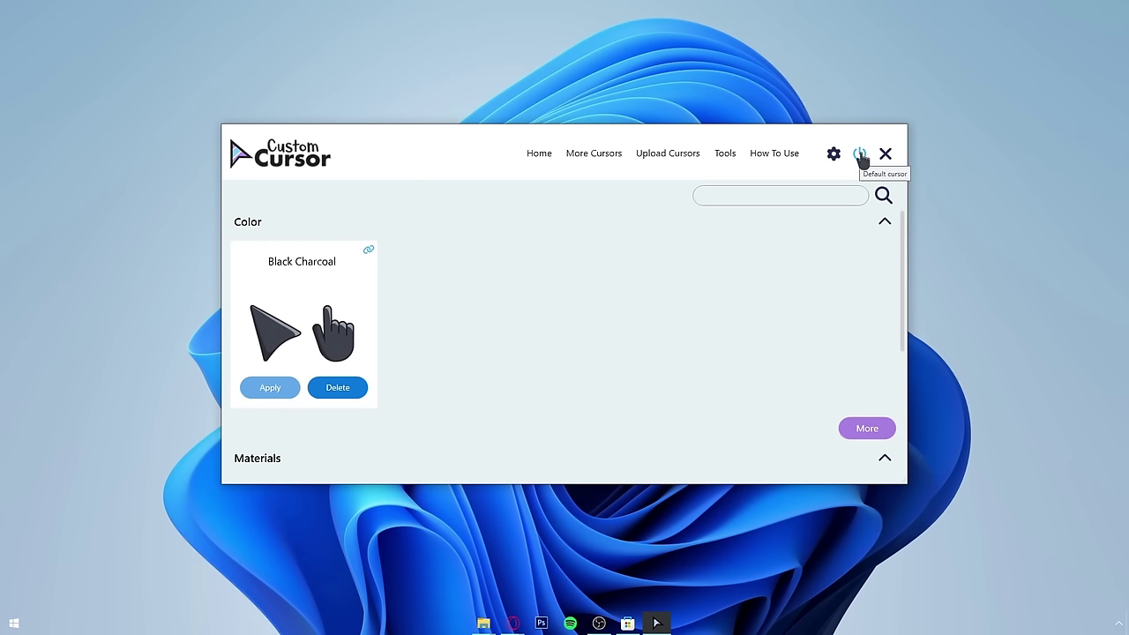
- Look over the Color and Materials cursor collections and close the Custom Cursor window
{"action": "scroll", "coordinate": [589, 316], "scroll_direction": "down", "scroll_amount": 3}
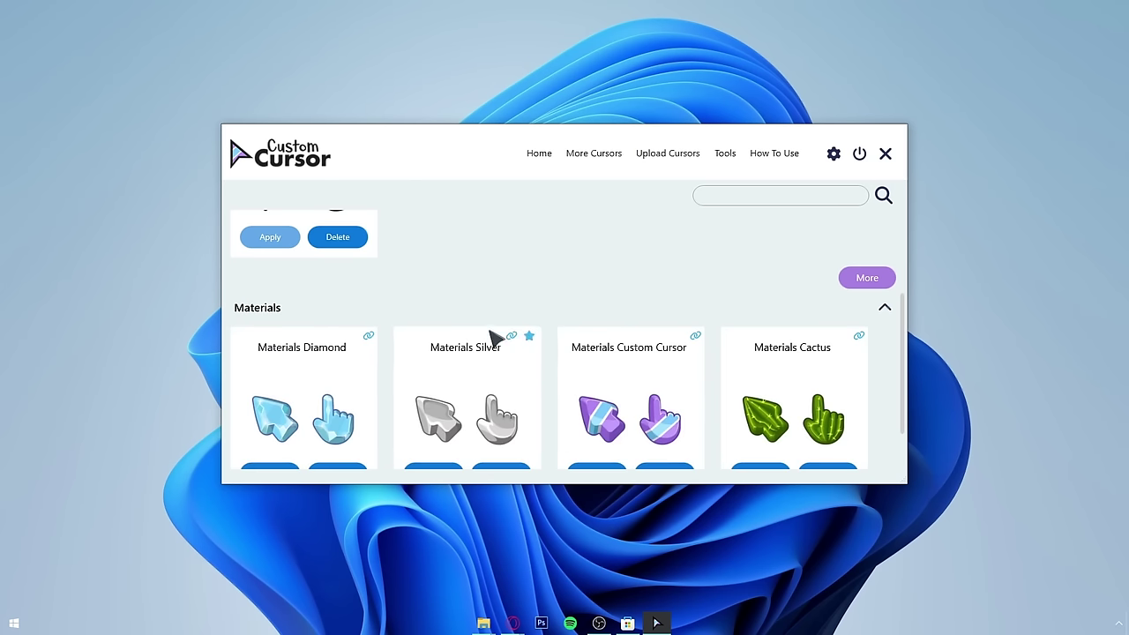
{"action": "scroll", "coordinate": [450, 353], "scroll_direction": "up", "scroll_amount": 2}
{"action": "scroll", "coordinate": [411, 345], "scroll_direction": "up", "scroll_amount": 1}
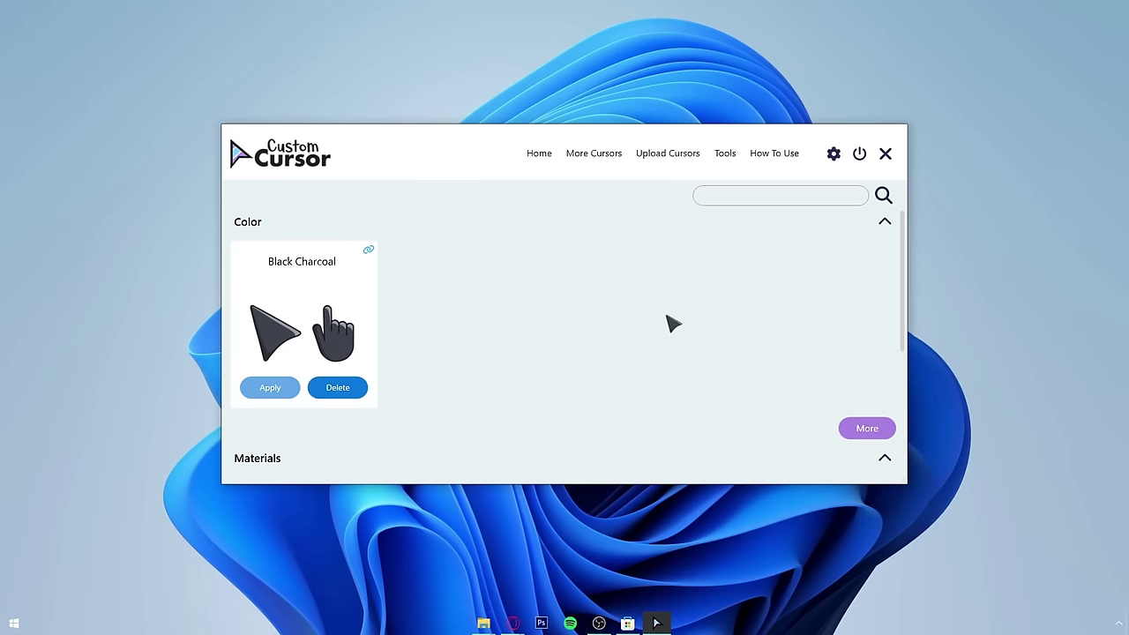
{"action": "scroll", "coordinate": [521, 374], "scroll_direction": "down", "scroll_amount": 1}
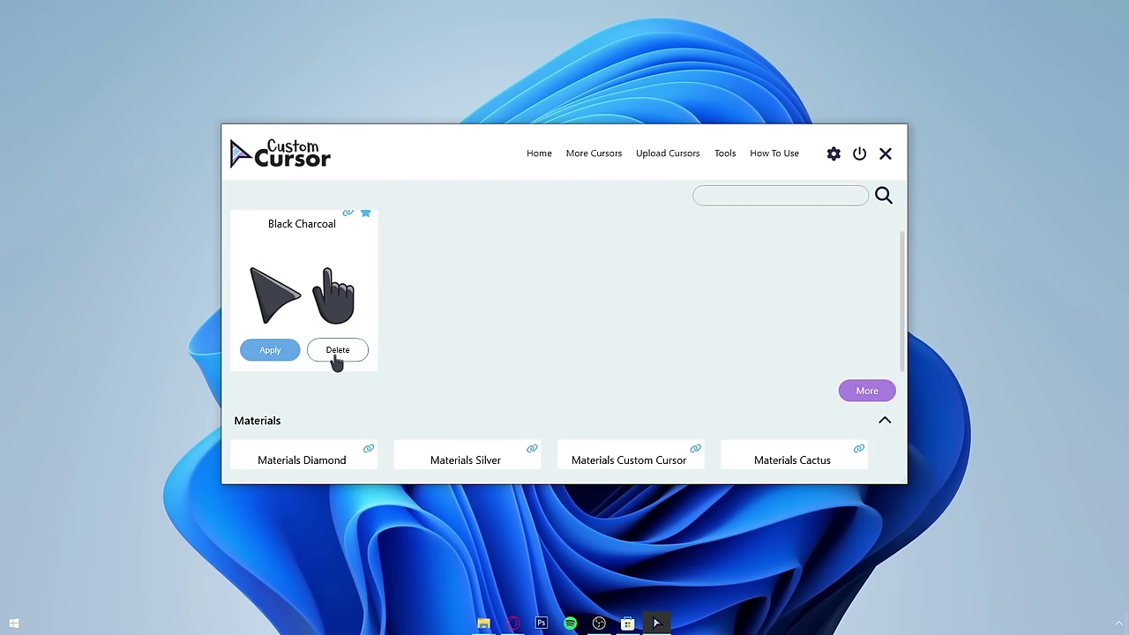
{"action": "scroll", "coordinate": [660, 335], "scroll_direction": "up", "scroll_amount": 1}
{"action": "key", "text": "alt+F4"}
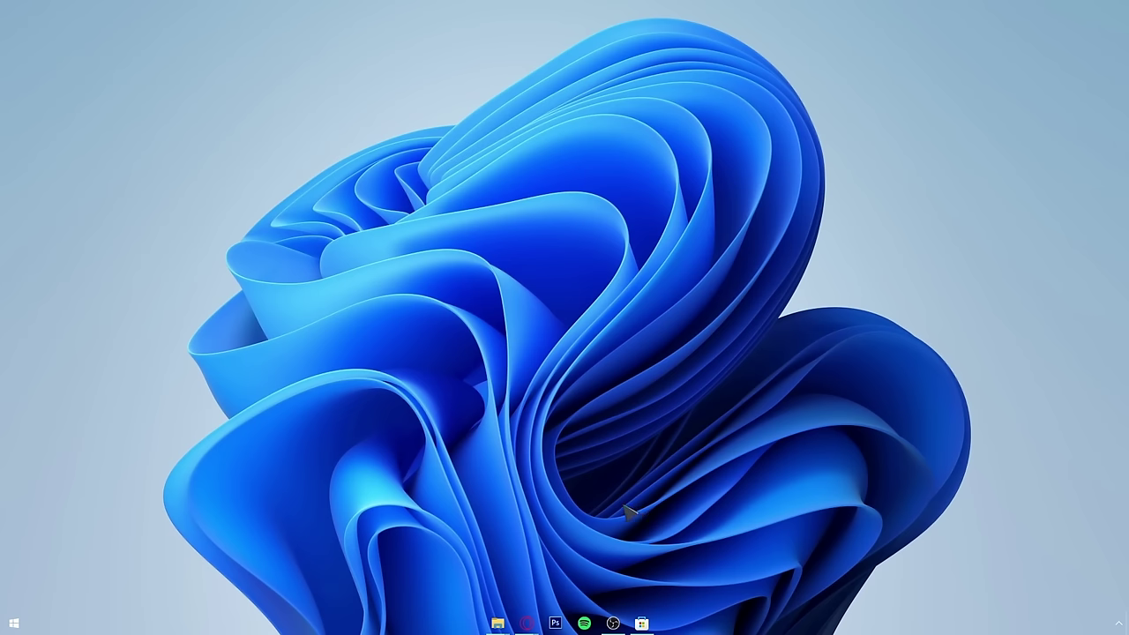
- Search the Microsoft Store for lively wallpaper and minimise the Store window
{"action": "left_click", "coordinate": [644, 624]}
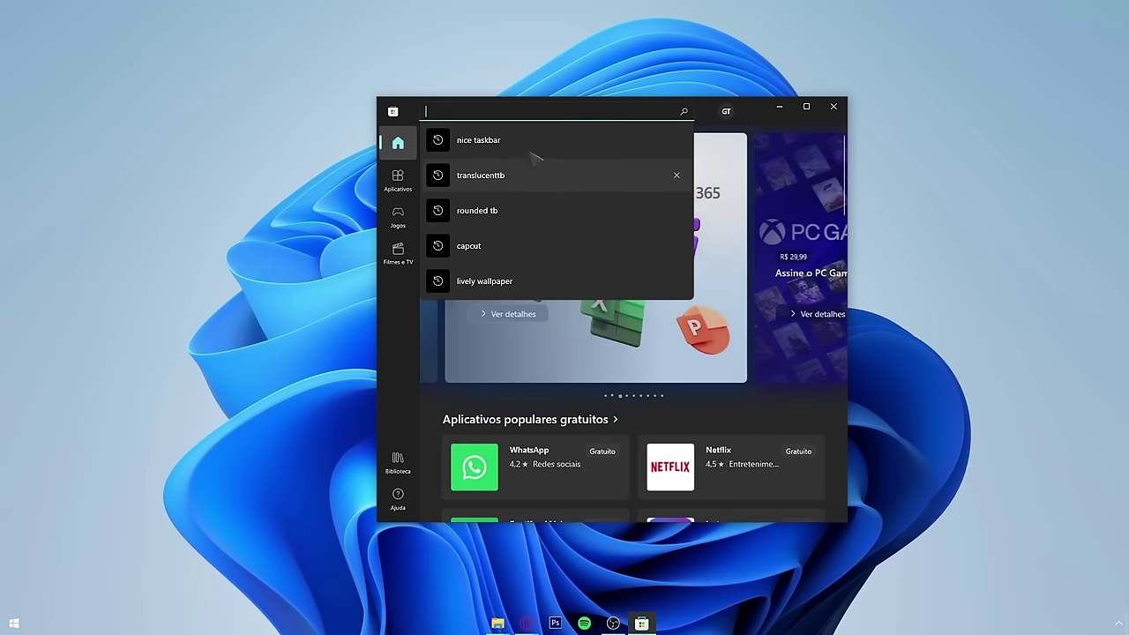
{"action": "type", "text": "lively wallpaper"}
{"action": "key", "text": "Return"}
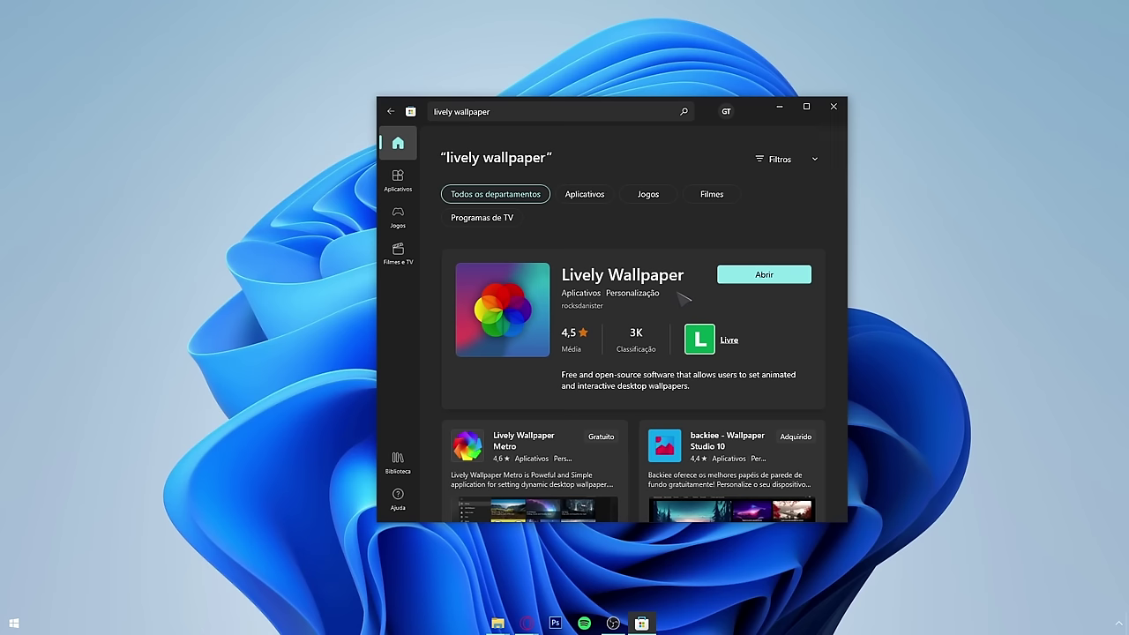
{"action": "left_click", "coordinate": [780, 108]}
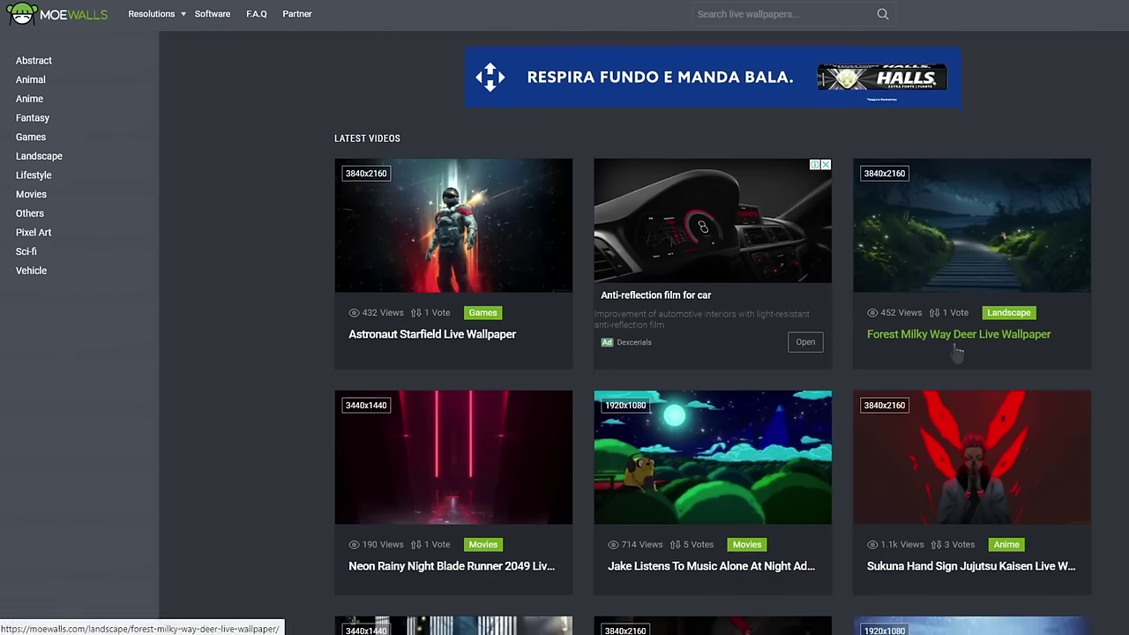
- Browse the latest live wallpapers on the MoeWalls website
{"action": "scroll", "coordinate": [882, 351], "scroll_direction": "down", "scroll_amount": 4}
{"action": "scroll", "coordinate": [838, 346], "scroll_direction": "down", "scroll_amount": 9}
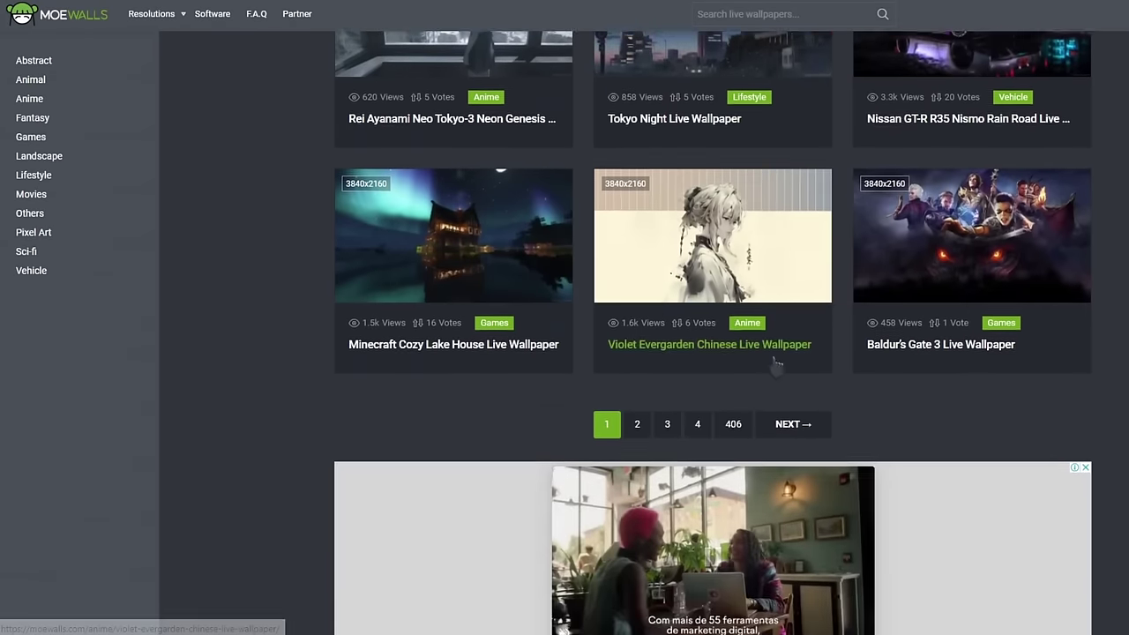
{"action": "scroll", "coordinate": [461, 373], "scroll_direction": "up", "scroll_amount": 3}
{"action": "scroll", "coordinate": [462, 372], "scroll_direction": "up", "scroll_amount": 3}
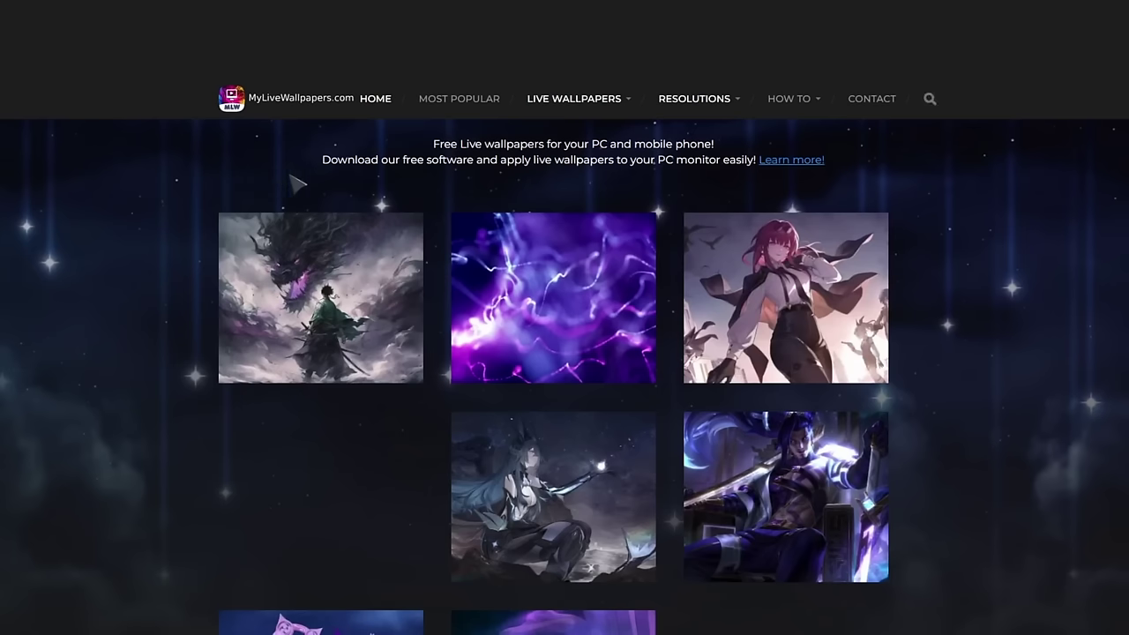
- Browse the live wallpapers on MyLiveWallpapers.com and open the Kafka Honkai Star Rail wallpaper's page at its download options
{"action": "scroll", "coordinate": [975, 349], "scroll_direction": "down", "scroll_amount": 4}
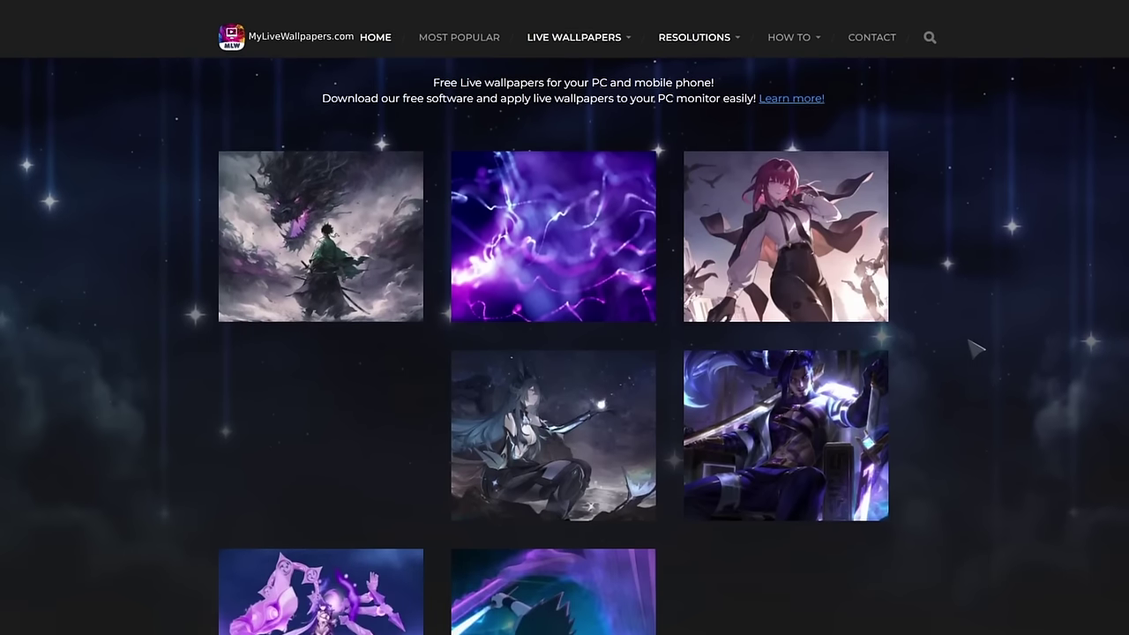
{"action": "scroll", "coordinate": [975, 349], "scroll_direction": "down", "scroll_amount": 6}
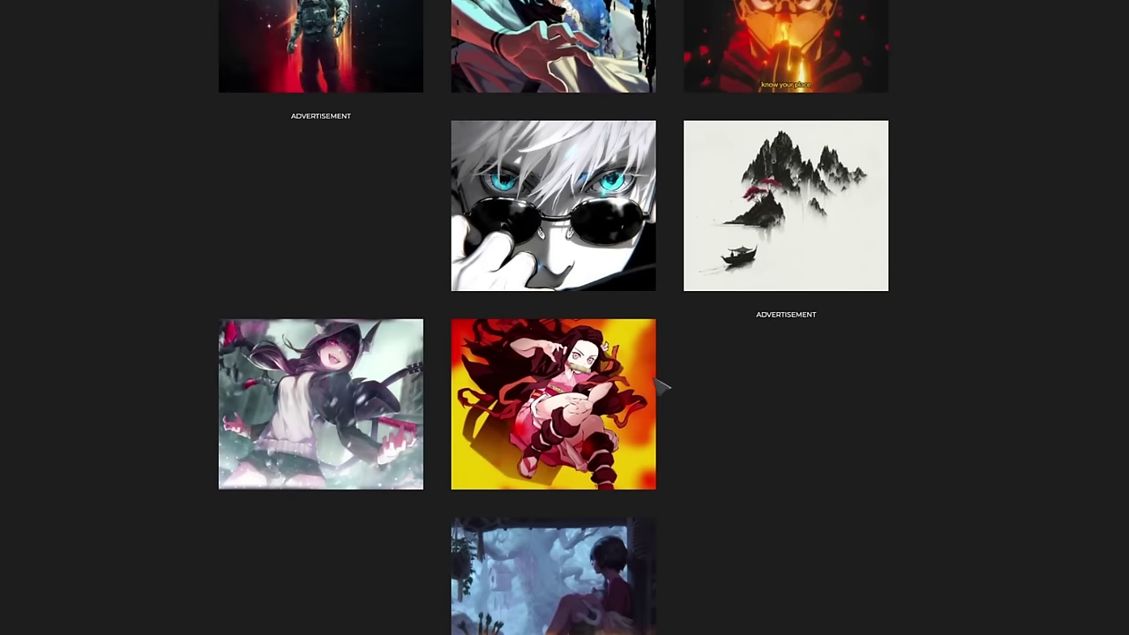
{"action": "scroll", "coordinate": [661, 386], "scroll_direction": "down", "scroll_amount": 2}
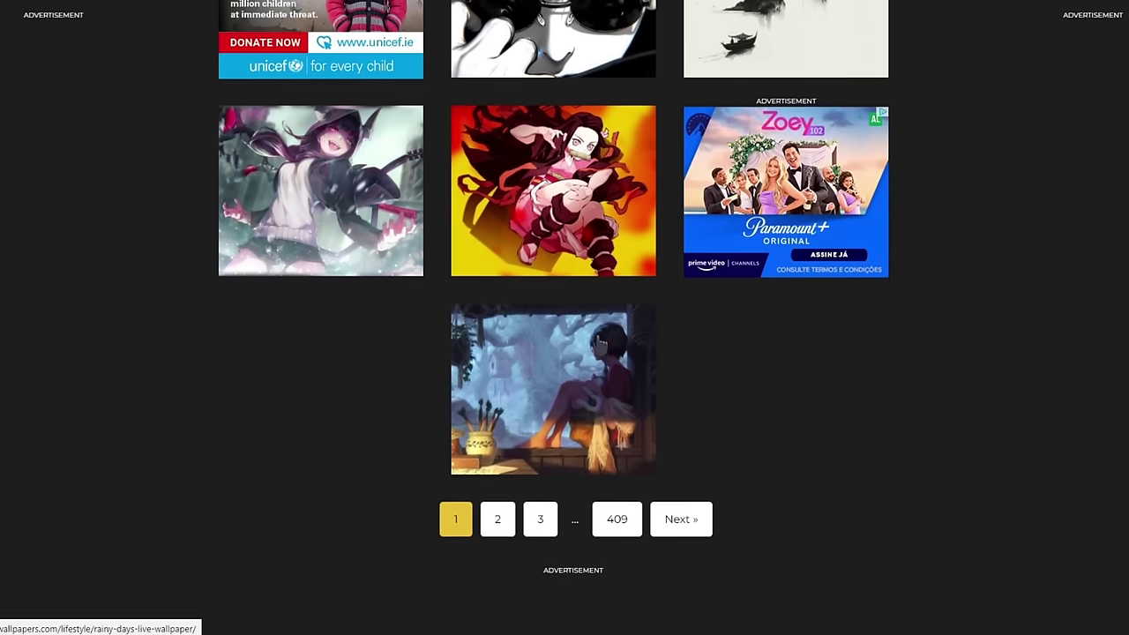
{"action": "scroll", "coordinate": [721, 412], "scroll_direction": "up", "scroll_amount": 15}
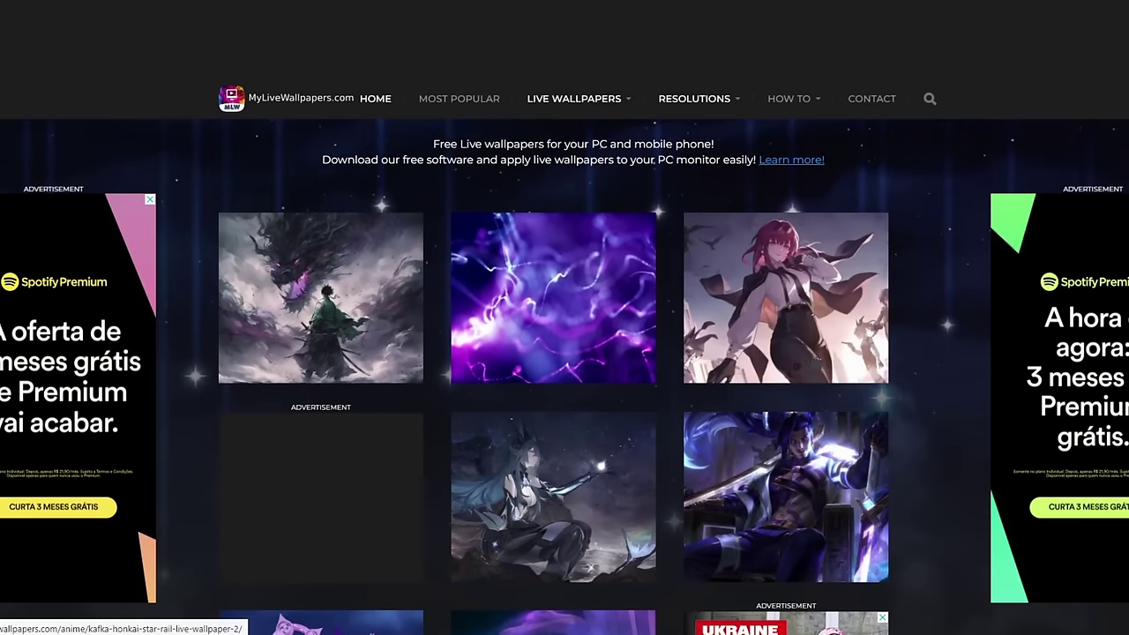
{"action": "mouse_move", "coordinate": [575, 100]}
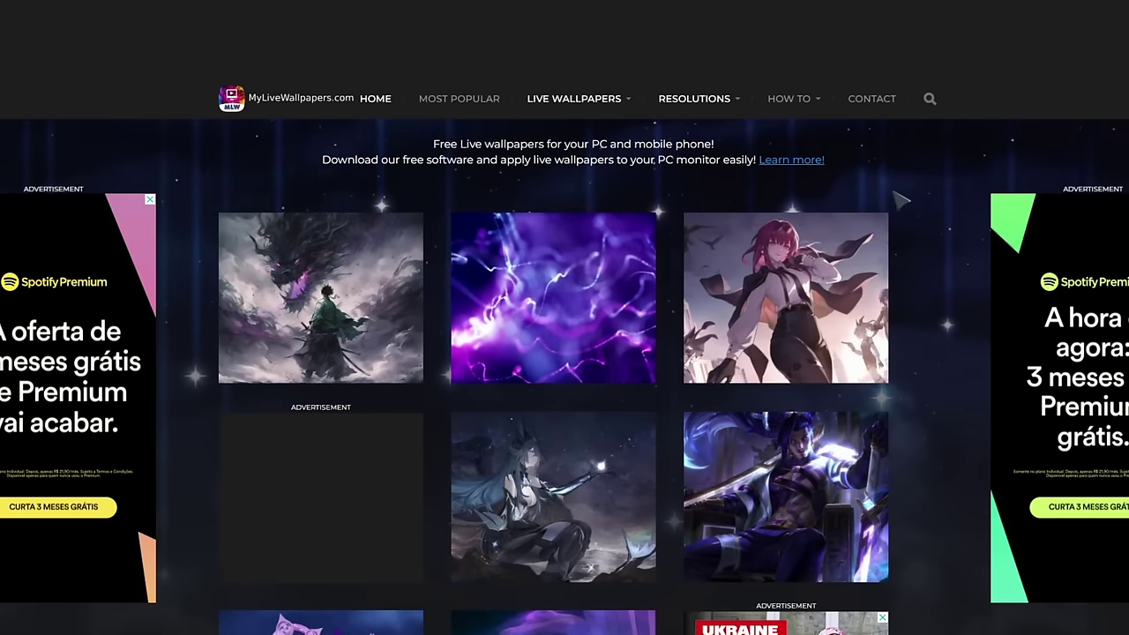
{"action": "left_click", "coordinate": [759, 306]}
{"action": "scroll", "coordinate": [759, 305], "scroll_direction": "down", "scroll_amount": 5}
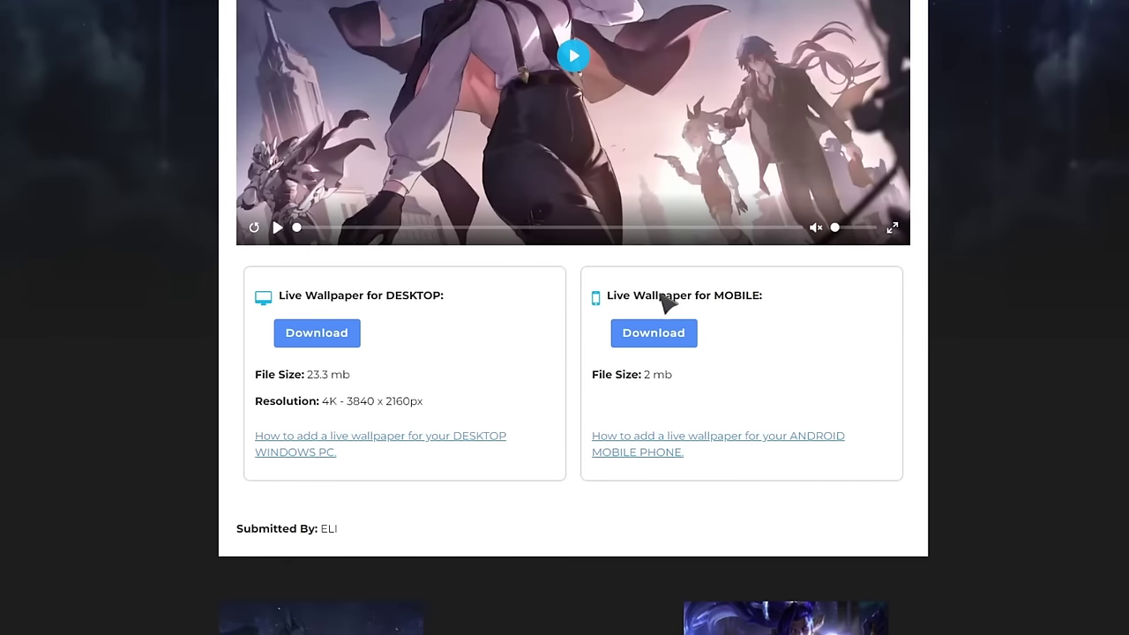
- Switch to Lively Wallpaper and look through its wallpaper library
{"action": "left_click", "coordinate": [686, 631]}
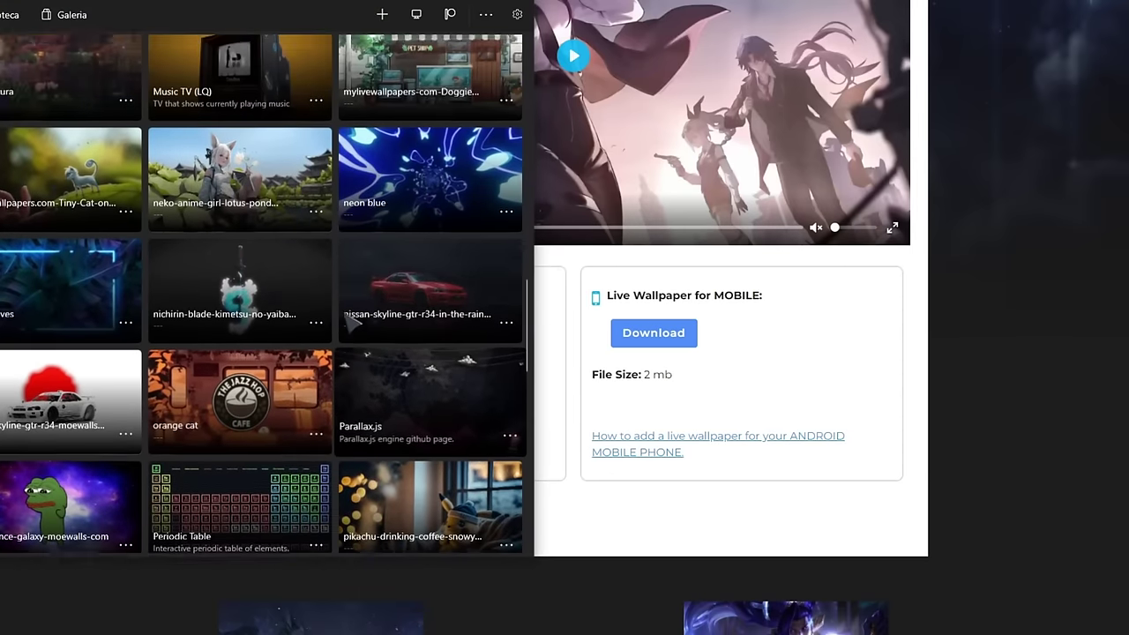
{"action": "scroll", "coordinate": [351, 324], "scroll_direction": "up", "scroll_amount": 20}
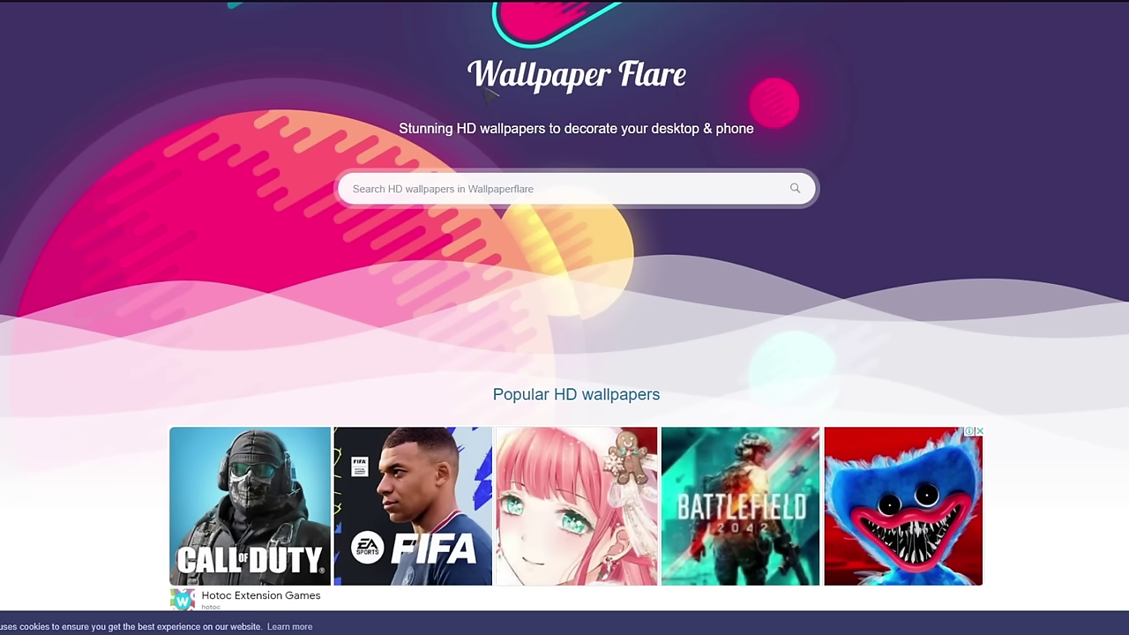
- Browse the popular HD wallpapers on the Wallpaper Flare website for a static desktop background
{"action": "scroll", "coordinate": [1064, 283], "scroll_direction": "down", "scroll_amount": 5}
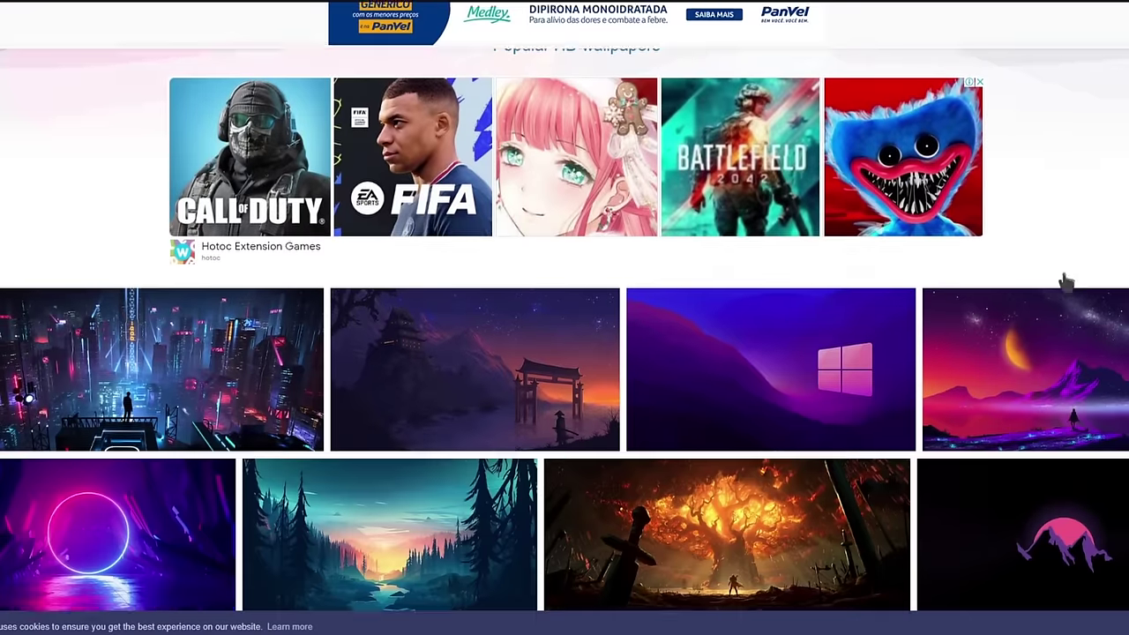
{"action": "scroll", "coordinate": [1043, 274], "scroll_direction": "down", "scroll_amount": 10}
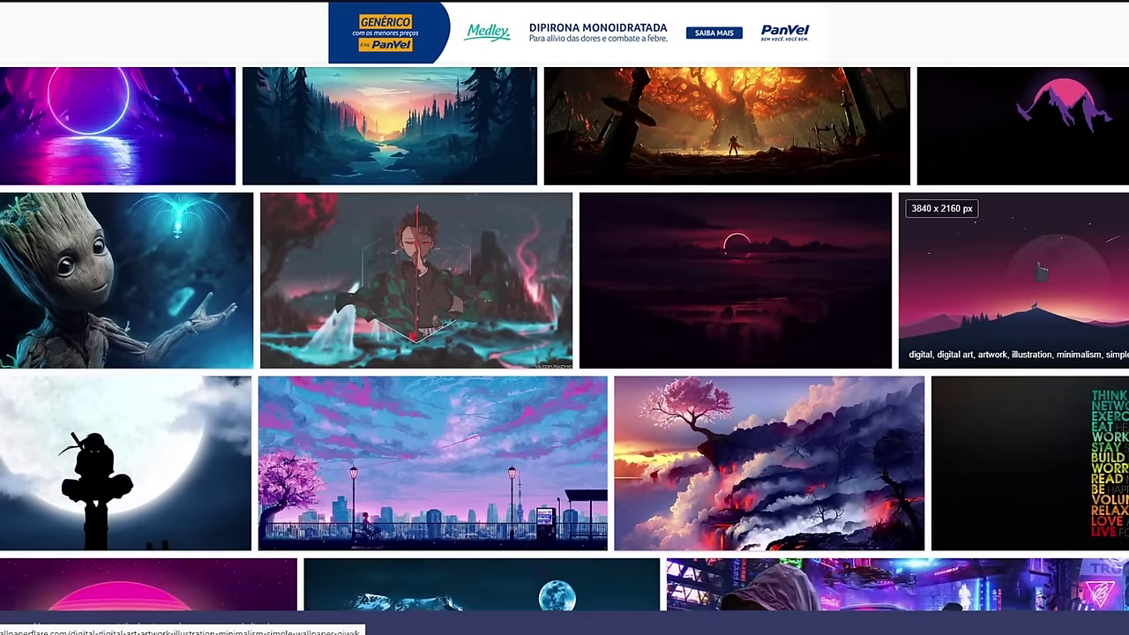
{"action": "scroll", "coordinate": [883, 401], "scroll_direction": "down", "scroll_amount": 6}
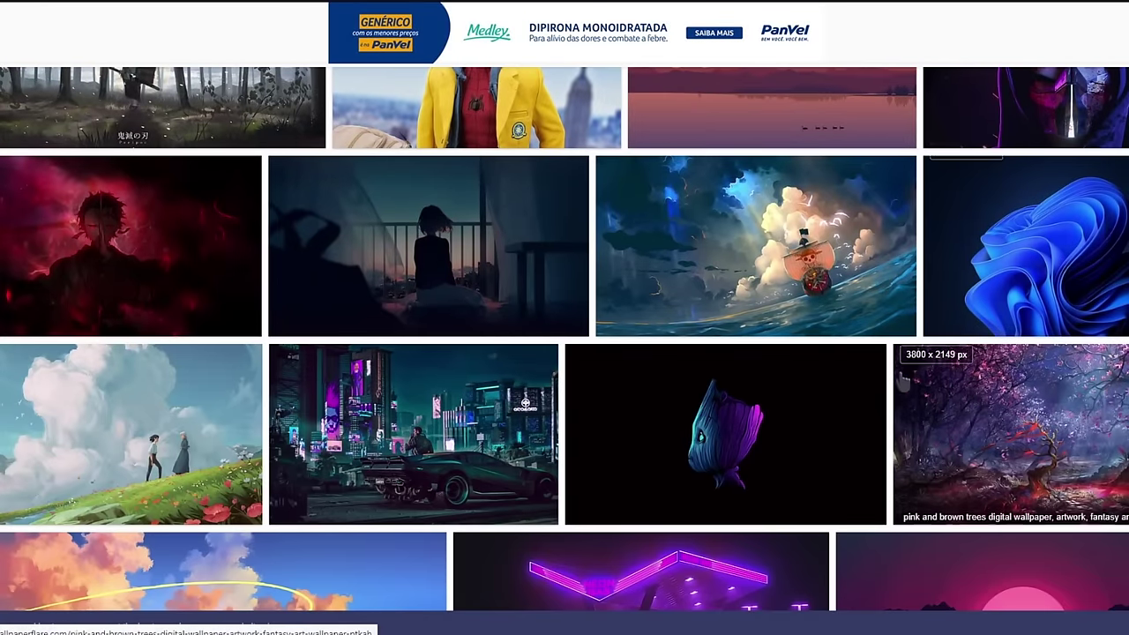
{"action": "scroll", "coordinate": [882, 401], "scroll_direction": "up", "scroll_amount": 20}
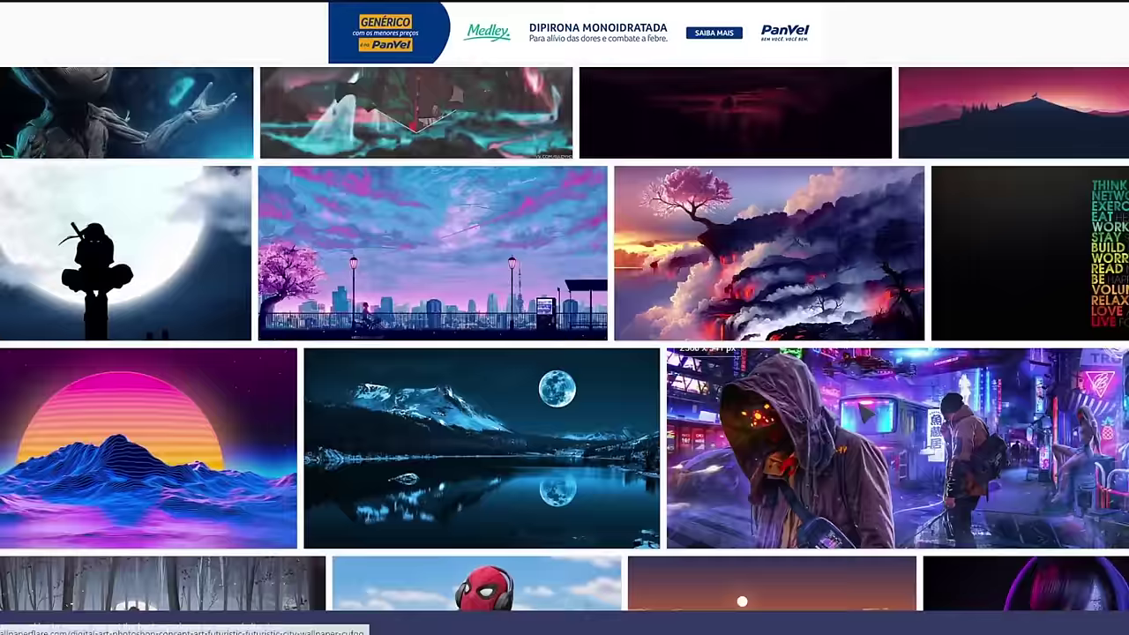
{"action": "scroll", "coordinate": [703, 357], "scroll_direction": "up", "scroll_amount": 3}
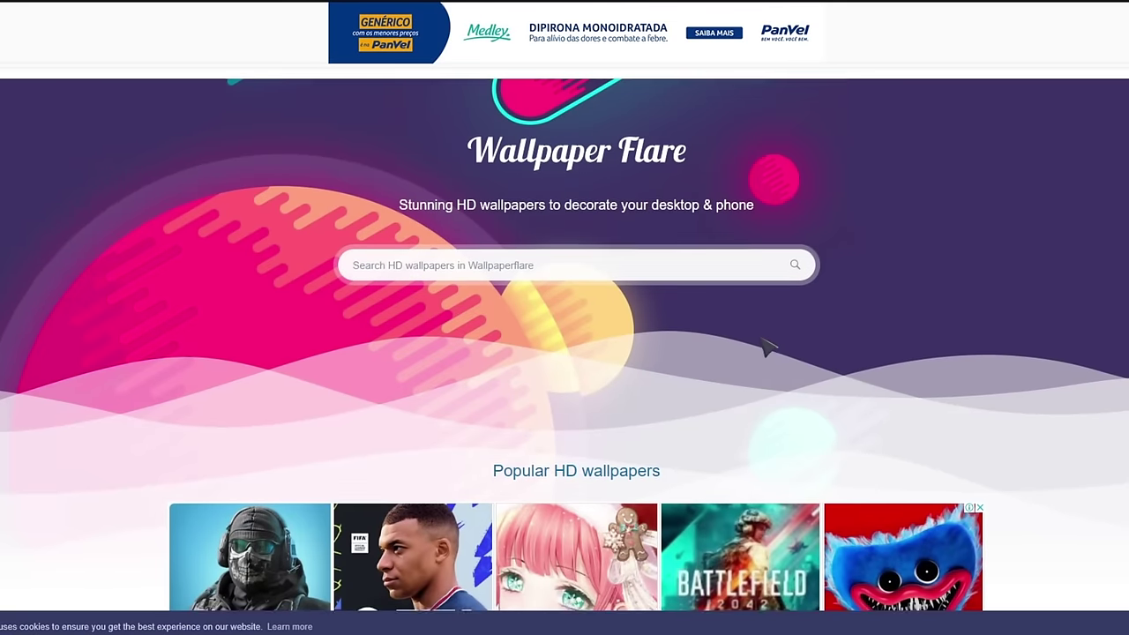
{"action": "scroll", "coordinate": [480, 269], "scroll_direction": "down", "scroll_amount": 5}
{"action": "scroll", "coordinate": [752, 426], "scroll_direction": "down", "scroll_amount": 2}
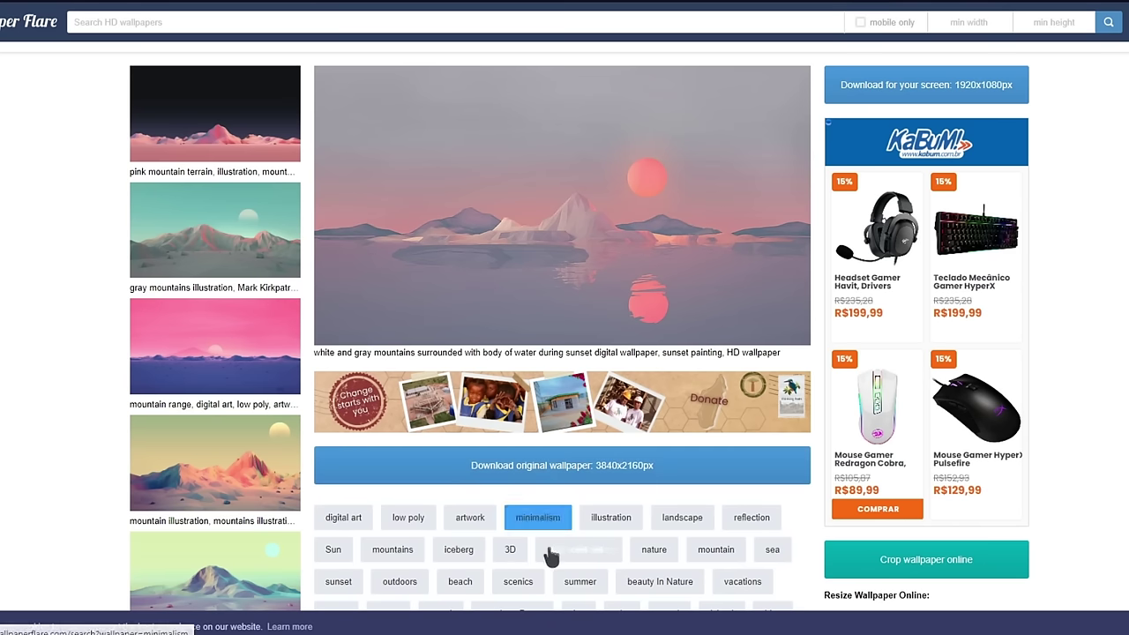
- Set the wallpaperflare.com image in the downloads folder as the desktop background and show the desktop
{"action": "mouse_move", "coordinate": [488, 632]}
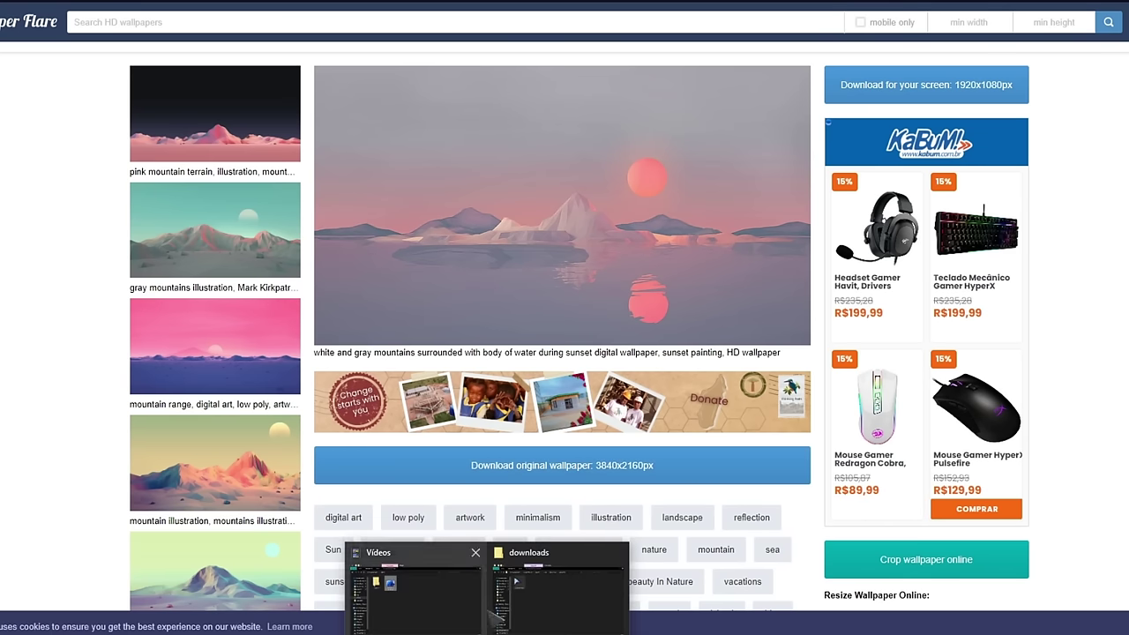
{"action": "left_click", "coordinate": [558, 590]}
{"action": "right_click", "coordinate": [419, 205]}
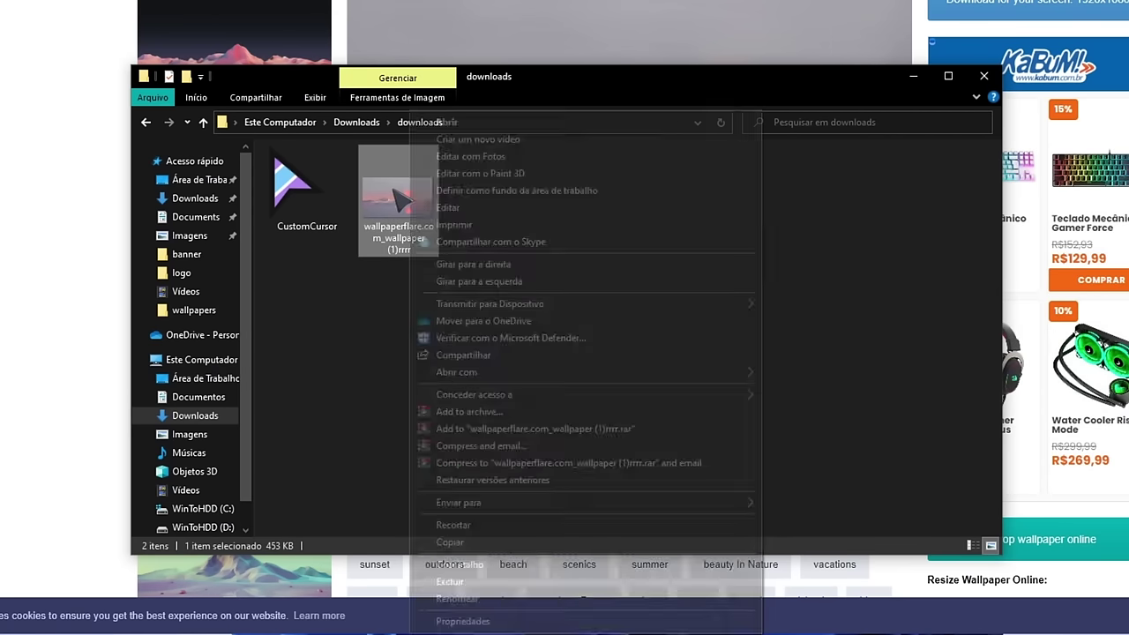
{"action": "left_click", "coordinate": [499, 188]}
{"action": "left_click", "coordinate": [913, 76]}
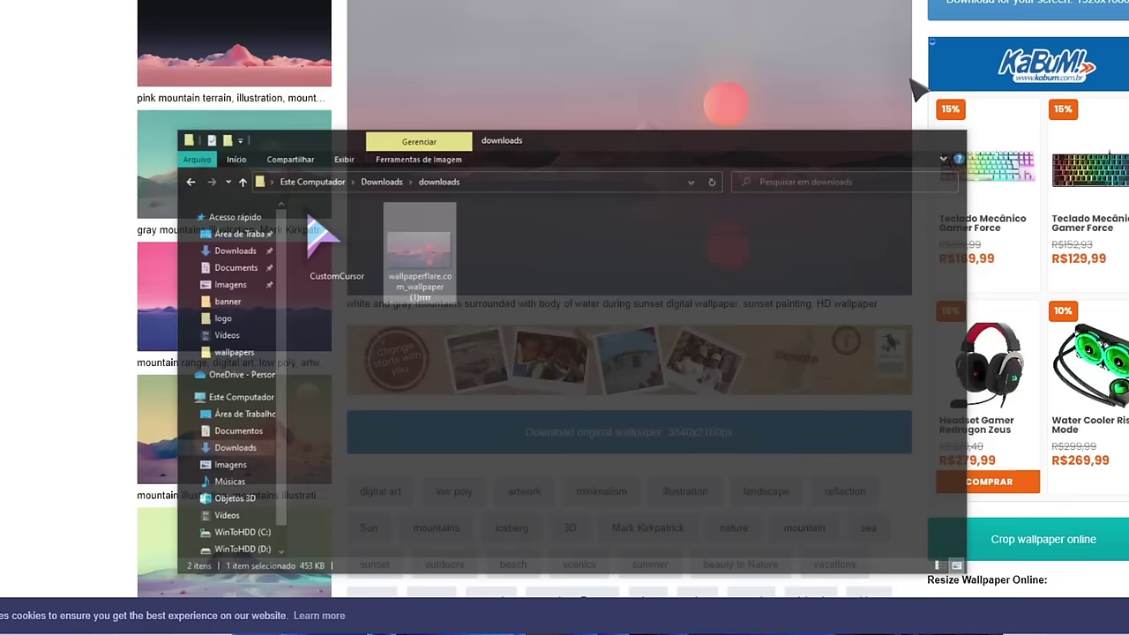
{"action": "key", "text": "super+d"}
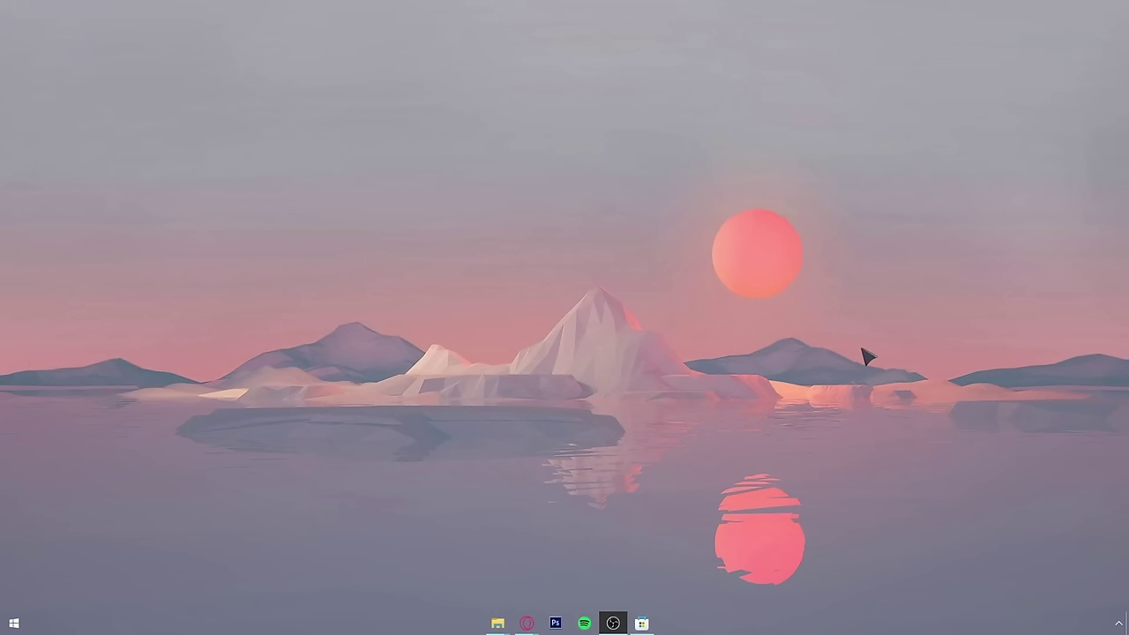
- Download the Rainmeter 4.5.18 release from the Rainmeter website and launch its installer from the downloads folder
{"action": "left_click", "coordinate": [688, 627]}
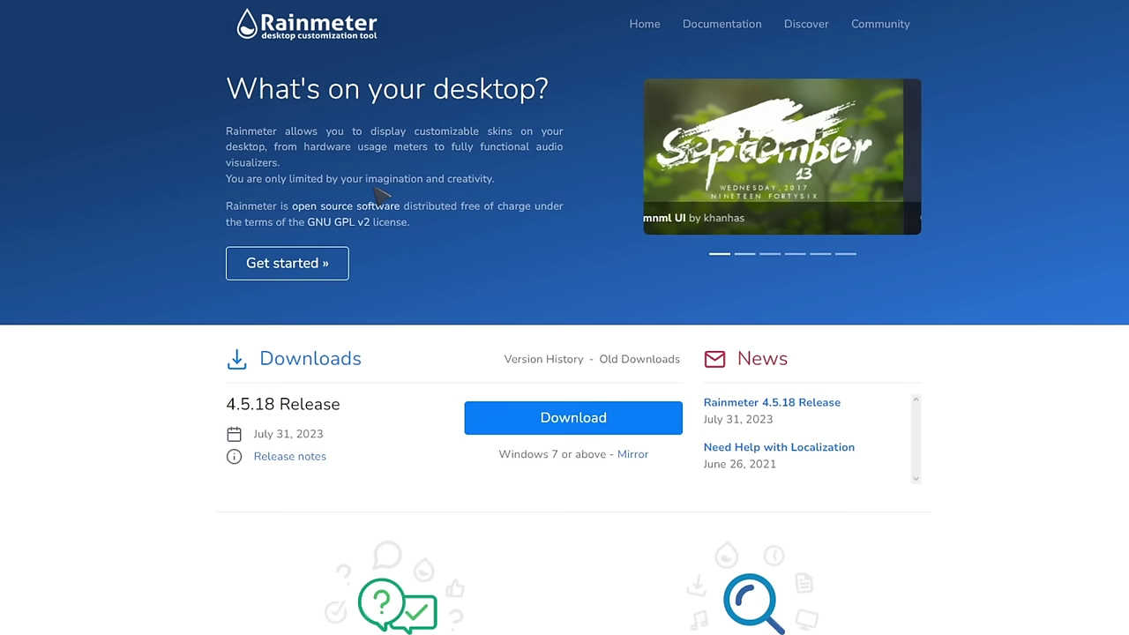
{"action": "left_click", "coordinate": [559, 428]}
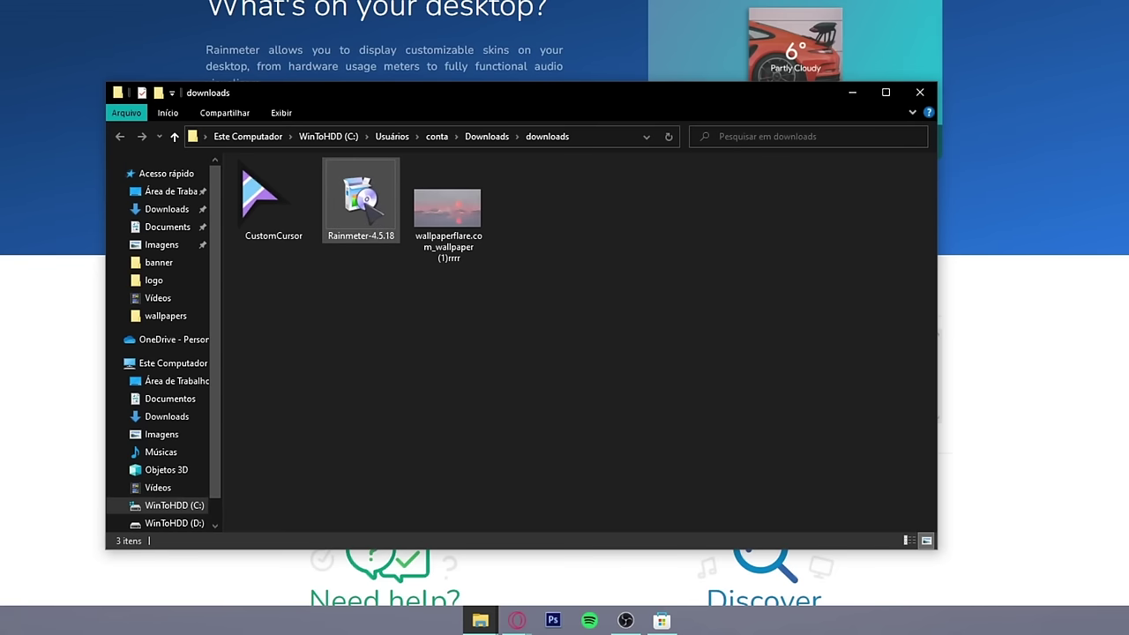
{"action": "left_click", "coordinate": [370, 205]}
{"action": "double_click", "coordinate": [370, 205]}
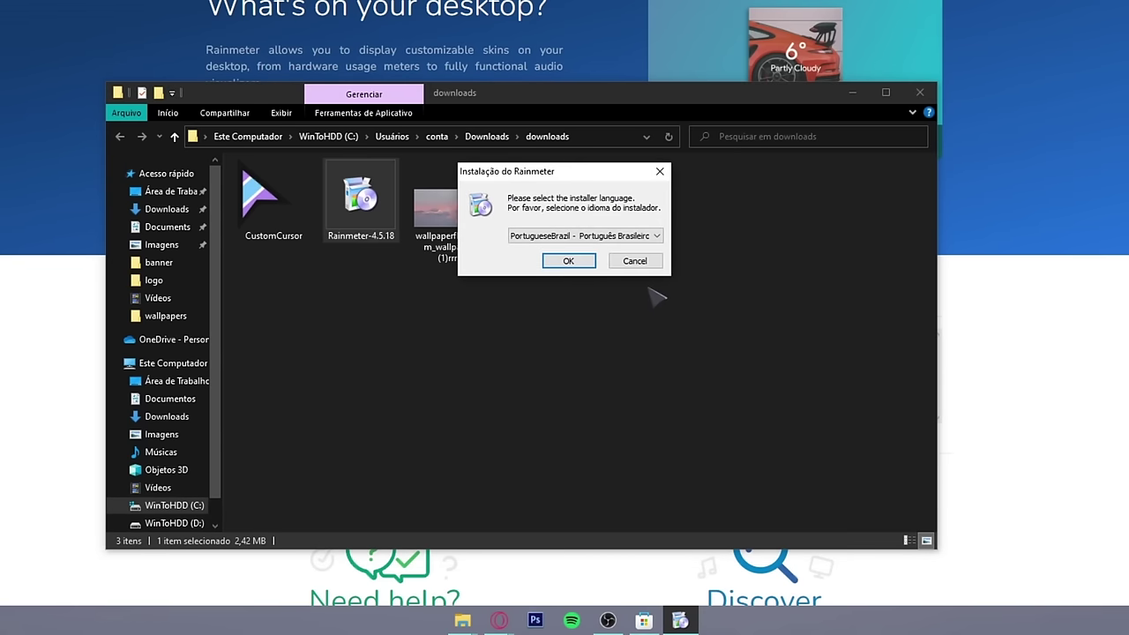
- Install Rainmeter in Brazilian Portuguese as a standard installation, keeping the 64-bit version and start-with-Windows options
{"action": "left_click", "coordinate": [574, 261]}
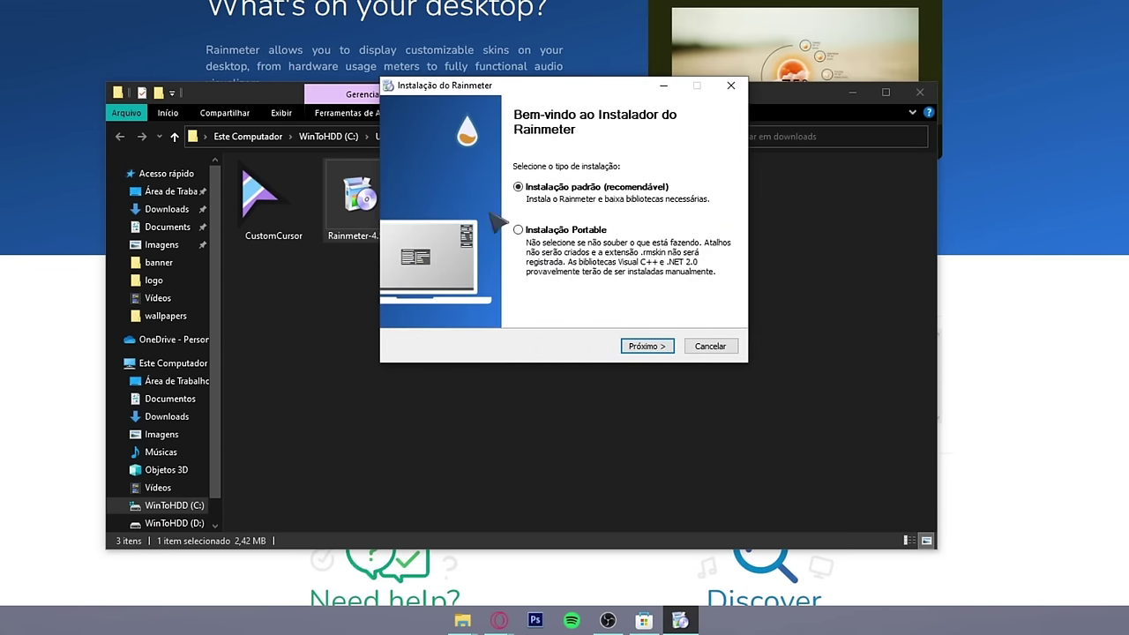
{"action": "left_click", "coordinate": [647, 346]}
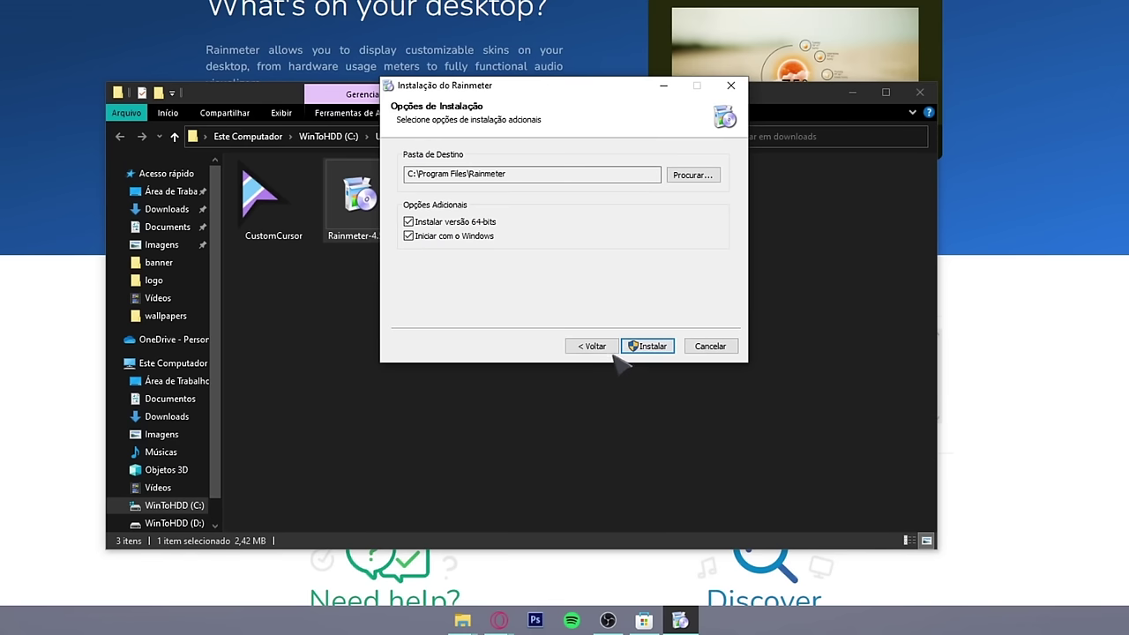
{"action": "left_click", "coordinate": [646, 346]}
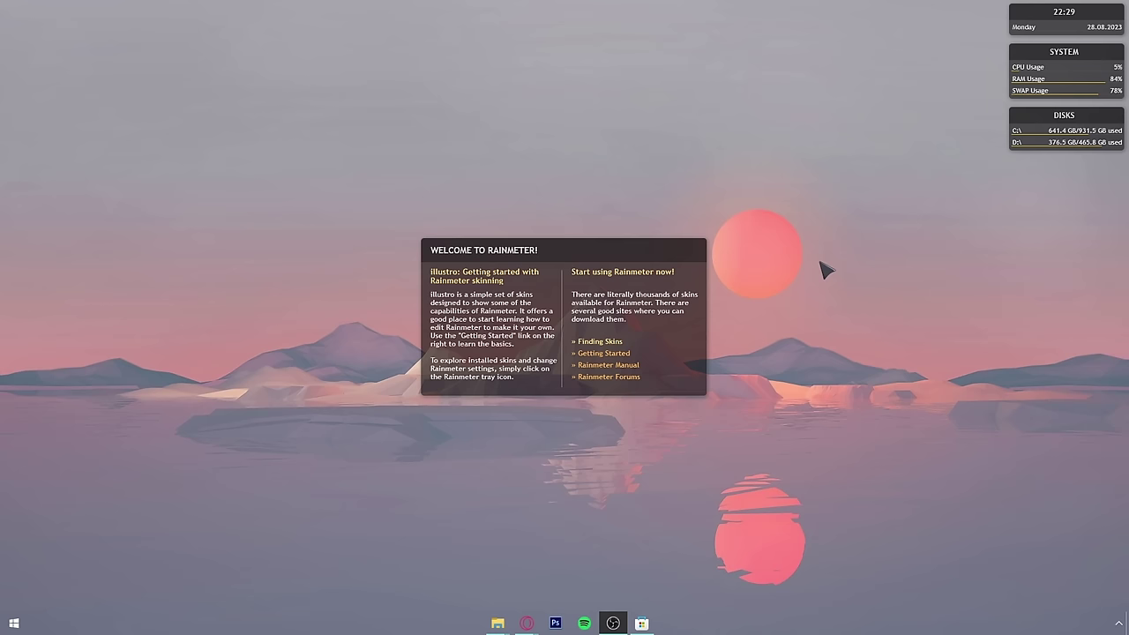
- Unload the default illustro skins from the desktop: Welcome, Disks, System and Clock
{"action": "right_click", "coordinate": [660, 254]}
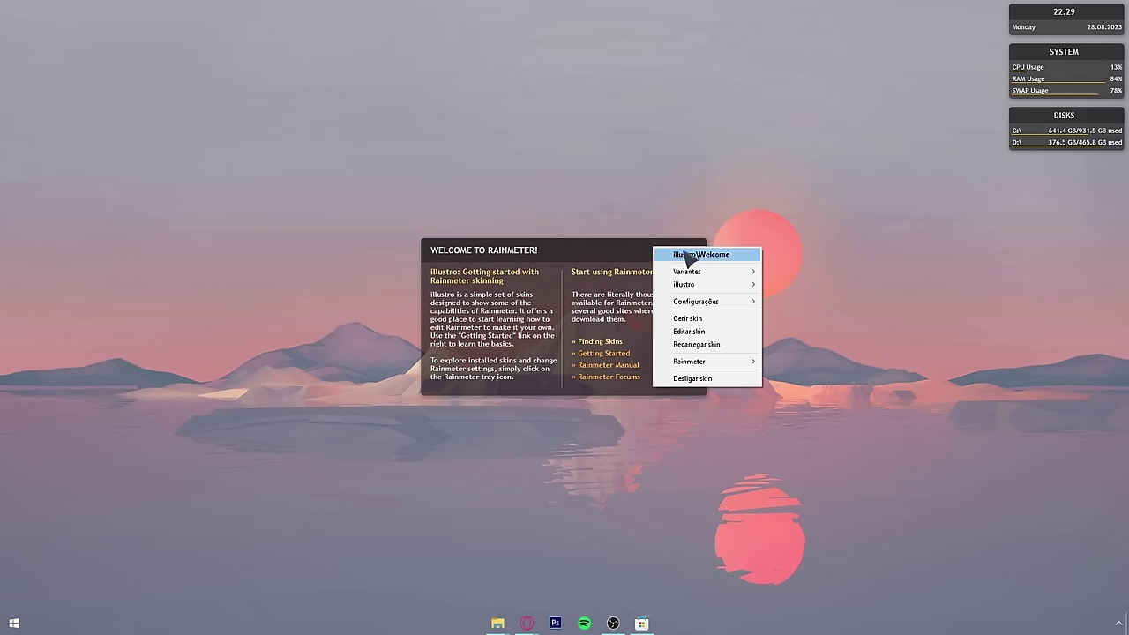
{"action": "left_click", "coordinate": [693, 378]}
{"action": "right_click", "coordinate": [1026, 124]}
{"action": "left_click", "coordinate": [1053, 249]}
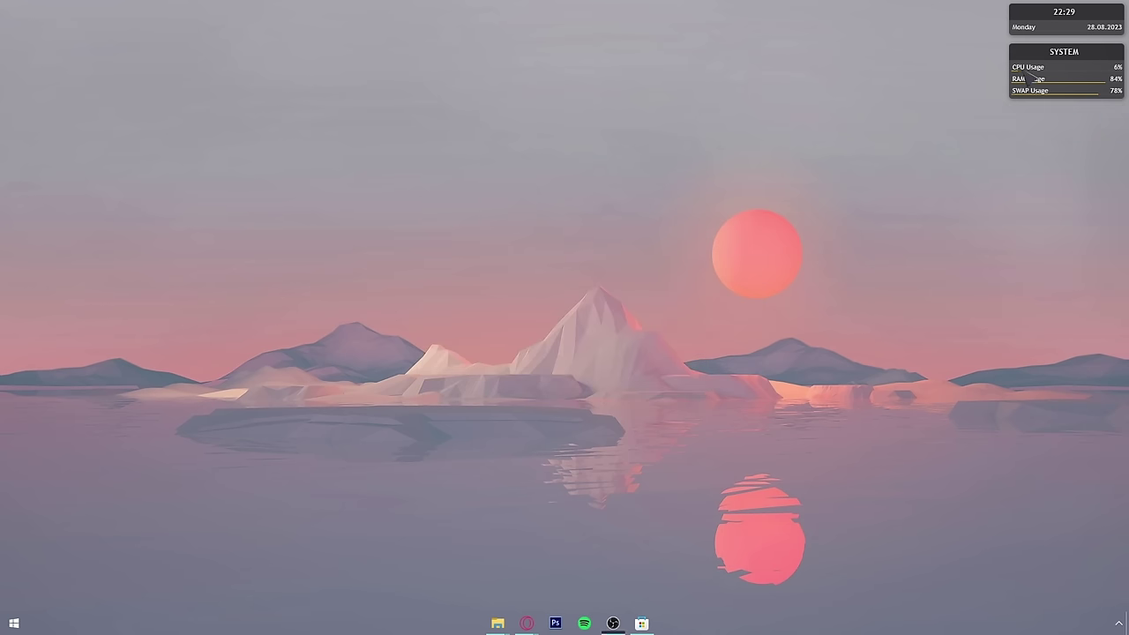
{"action": "right_click", "coordinate": [1026, 51]}
{"action": "left_click", "coordinate": [1061, 179]}
{"action": "right_click", "coordinate": [1034, 16]}
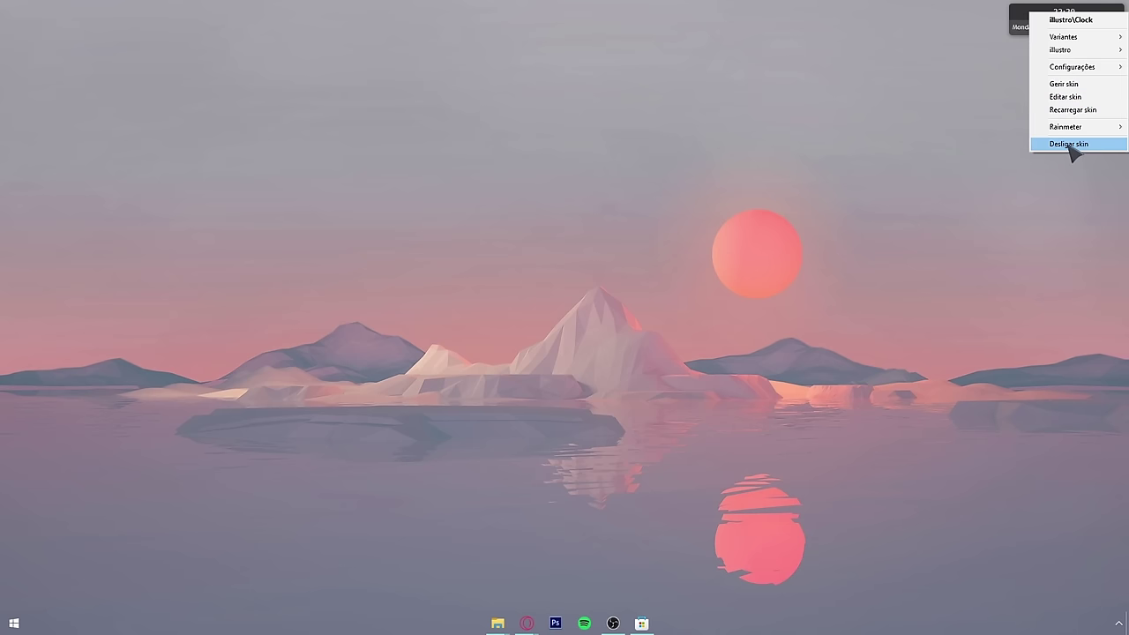
{"action": "left_click", "coordinate": [1069, 146]}
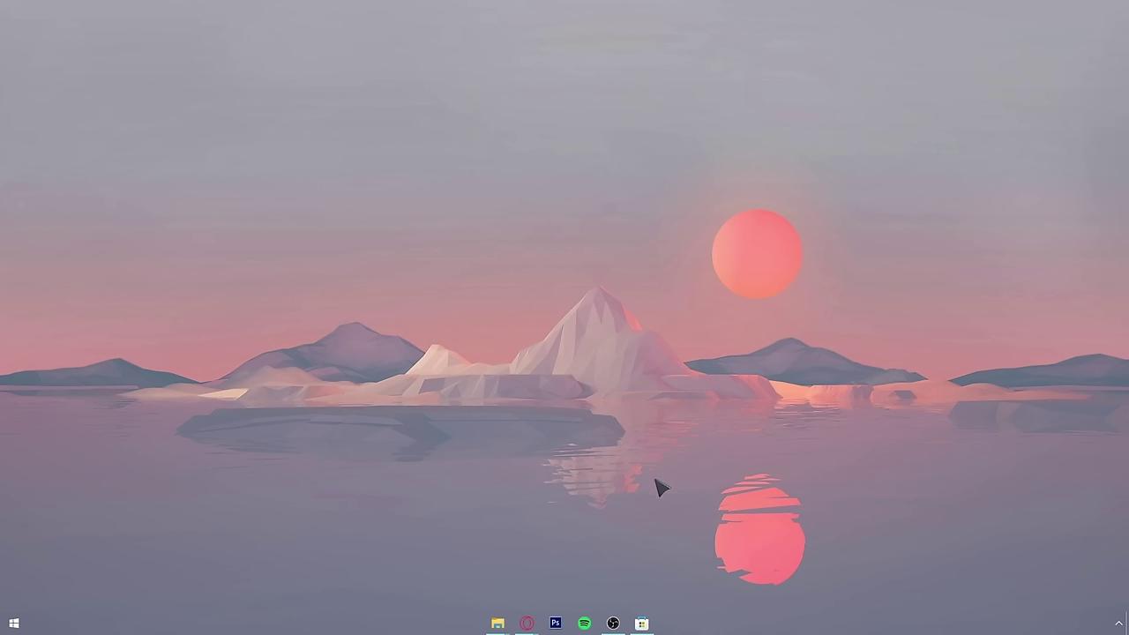
- Open the JaxCore for Windows website from the jaxcore search results and download the JaxCore setup file
{"action": "left_click", "coordinate": [527, 623]}
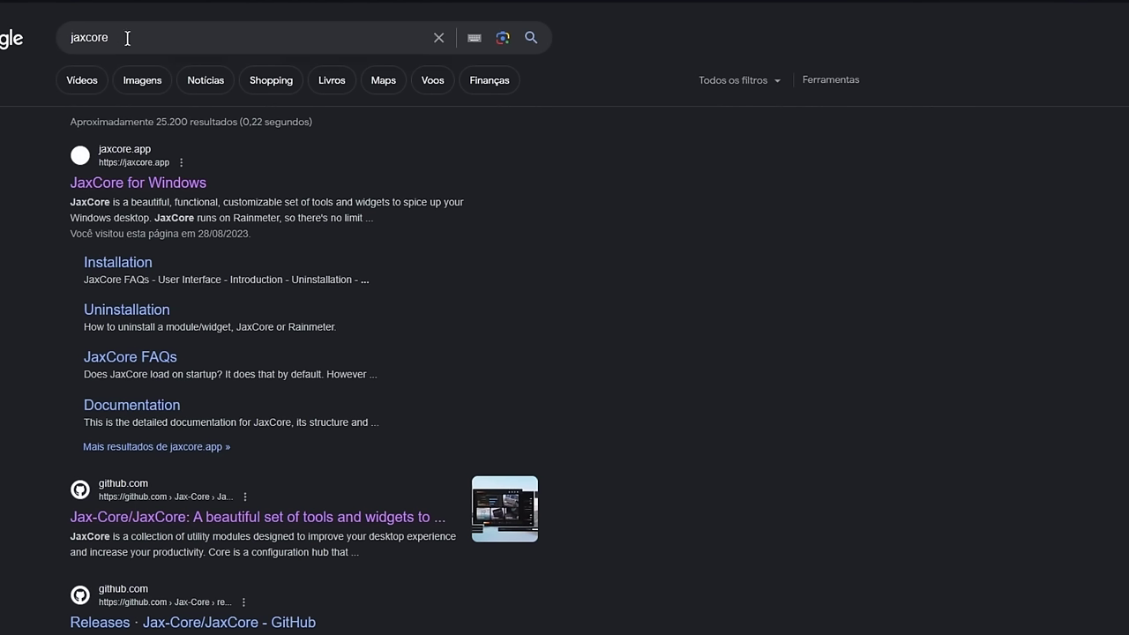
{"action": "left_click", "coordinate": [132, 186]}
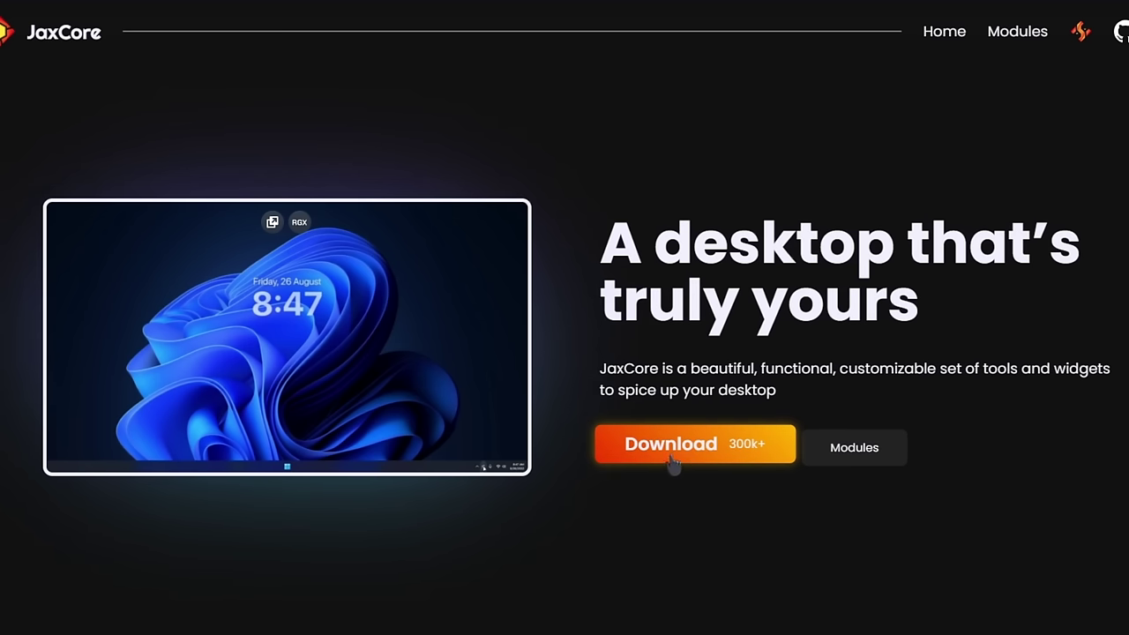
{"action": "left_click", "coordinate": [678, 463]}
{"action": "left_click", "coordinate": [678, 583]}
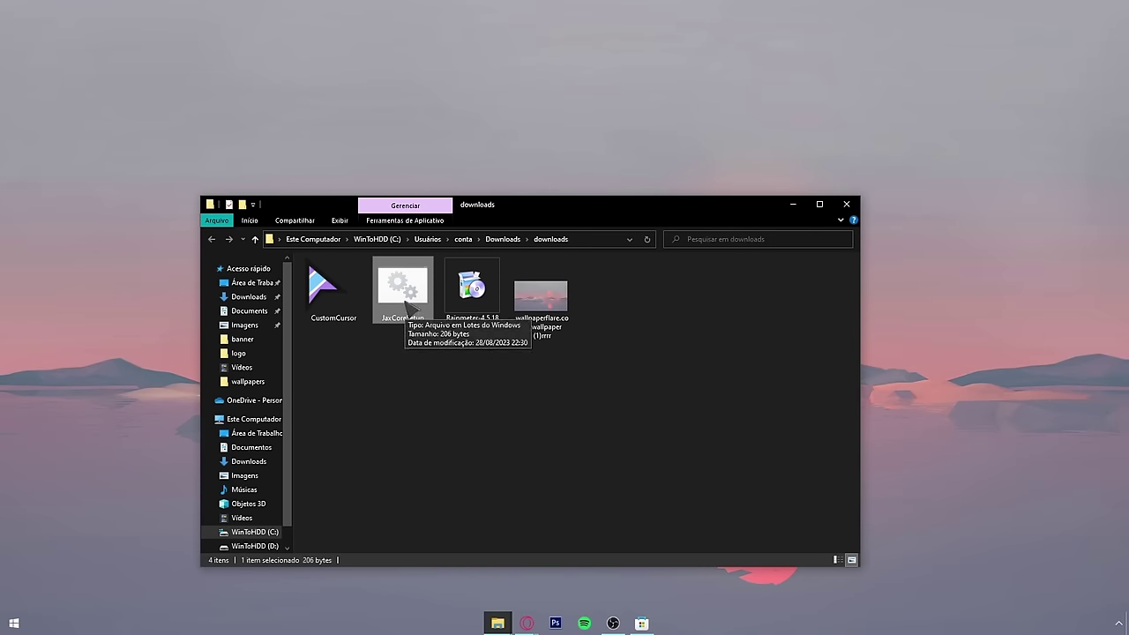
- Run the JaxCore setup file and complete its welcome wizard with hardware acceleration enabled
{"action": "double_click", "coordinate": [407, 303]}
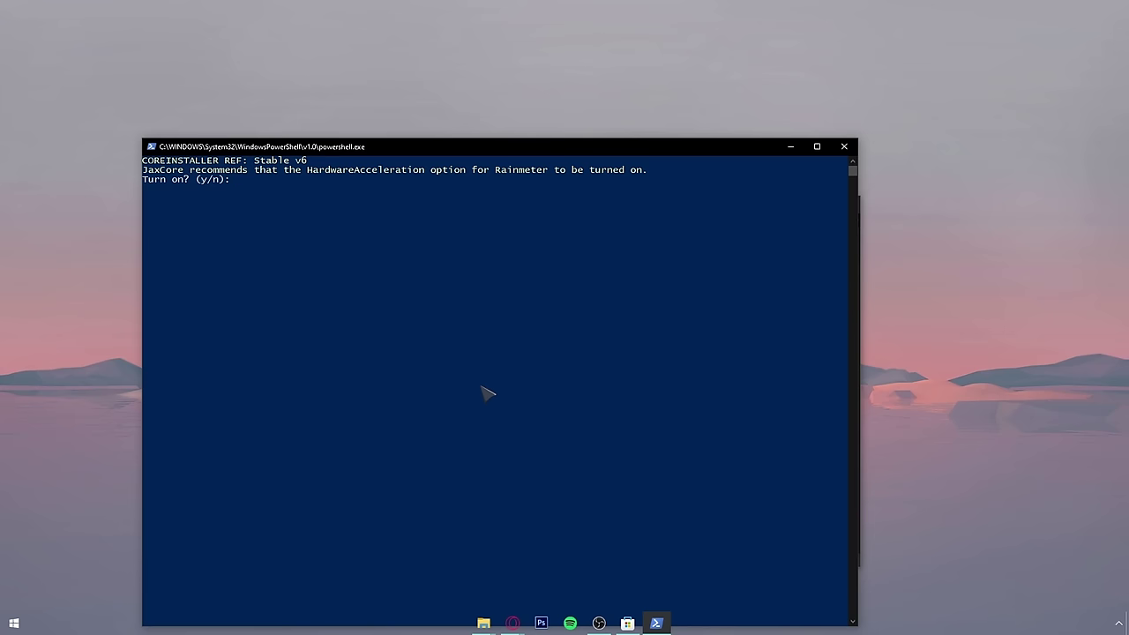
{"action": "key", "text": "Return"}
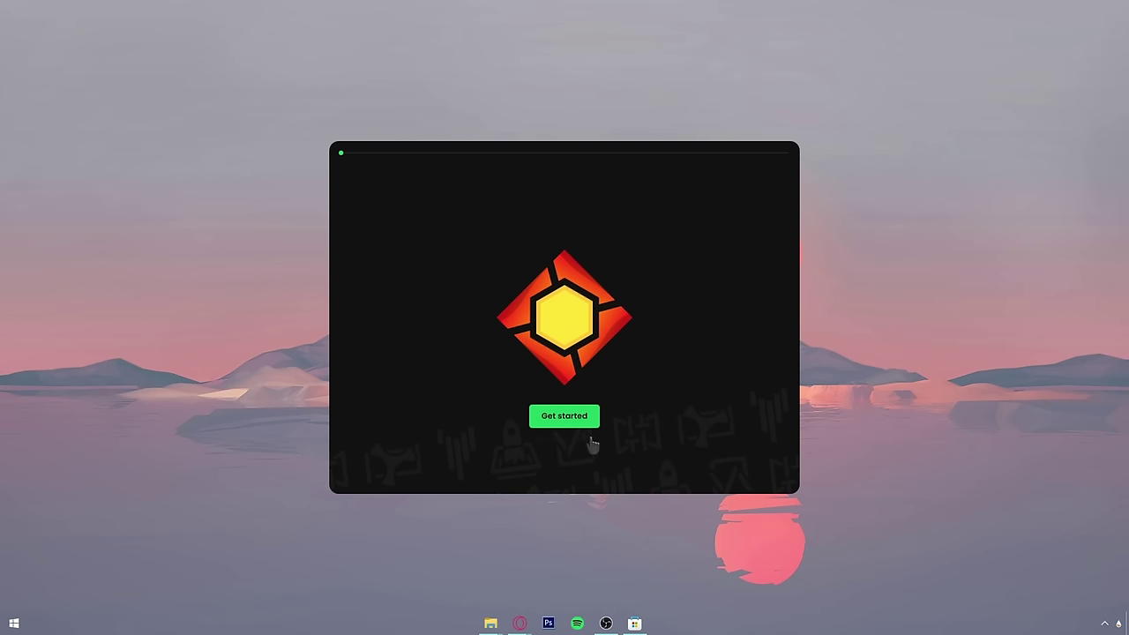
{"action": "left_click", "coordinate": [559, 418]}
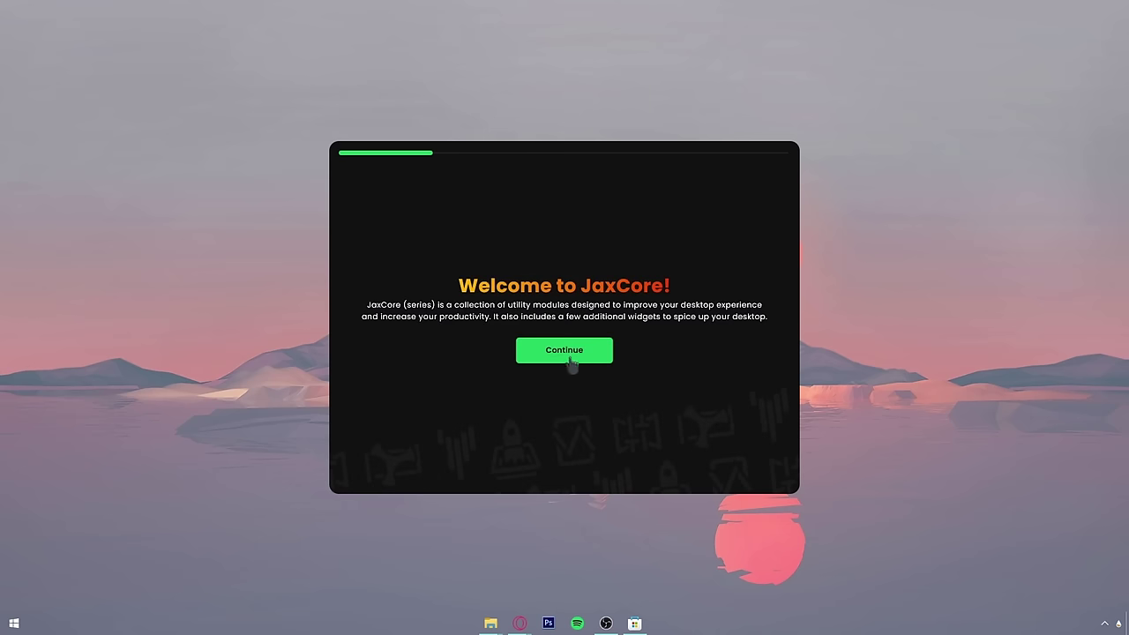
{"action": "left_click", "coordinate": [561, 358]}
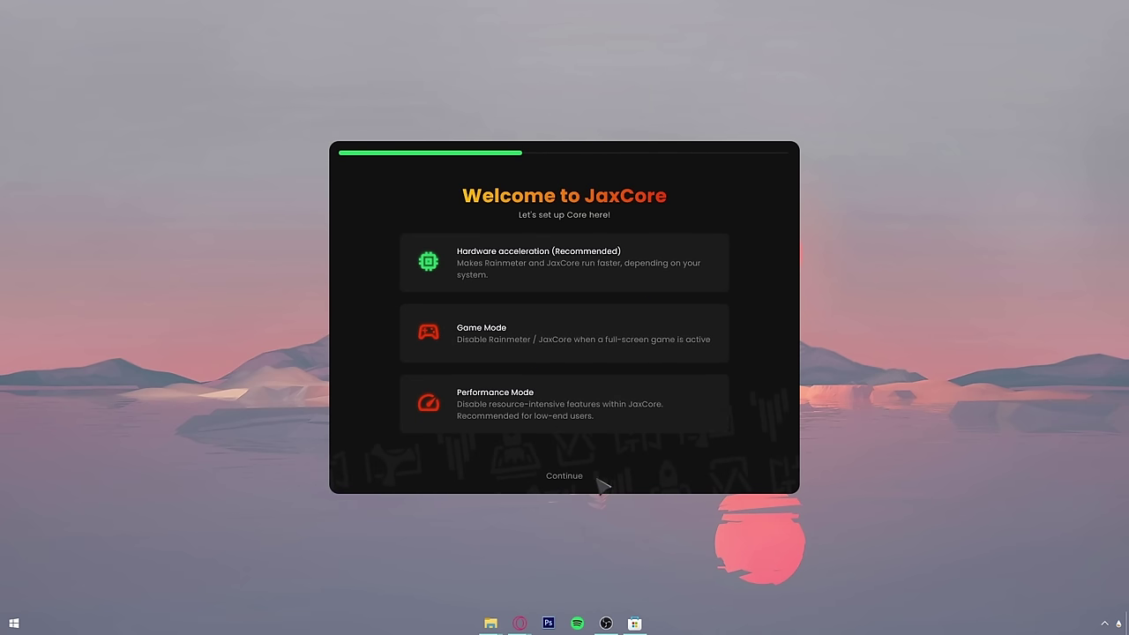
{"action": "left_click", "coordinate": [564, 477]}
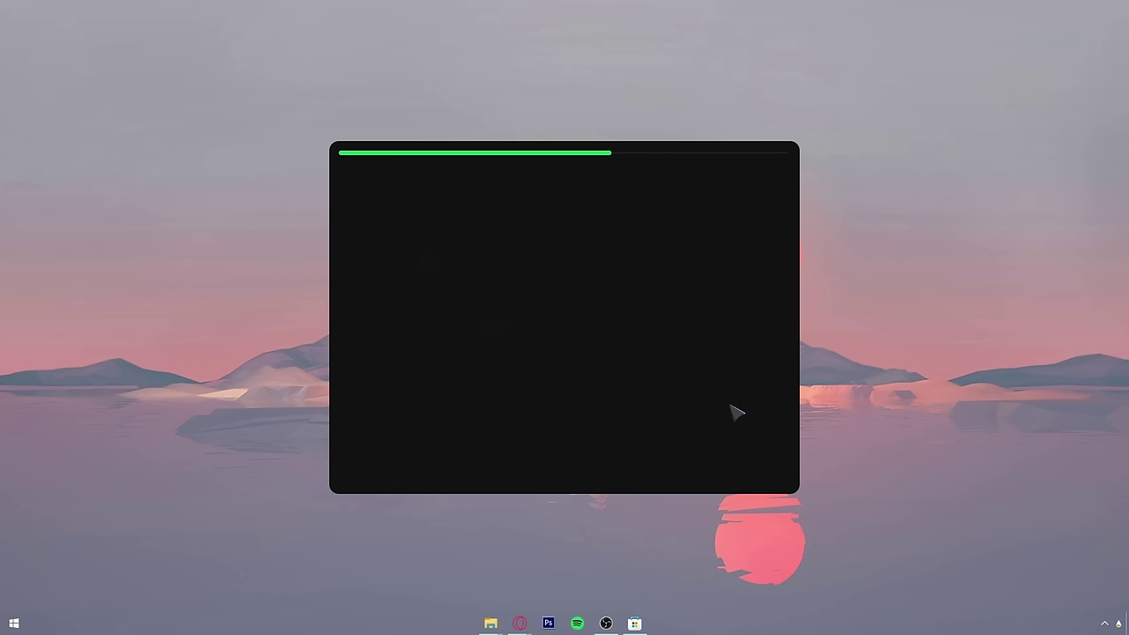
{"action": "left_click", "coordinate": [566, 479]}
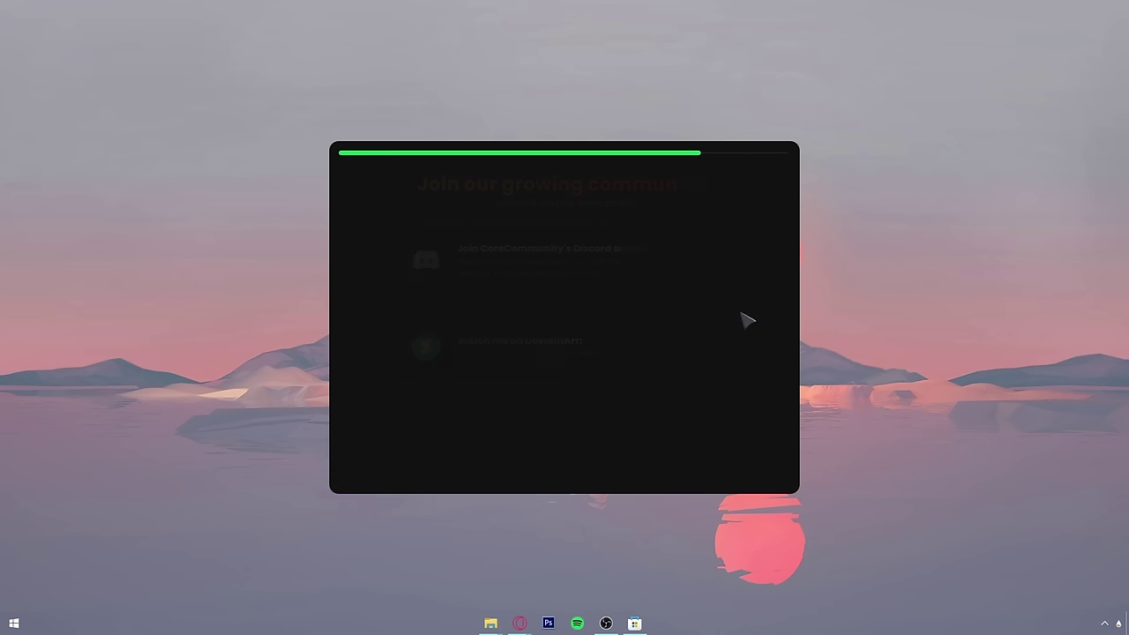
{"action": "left_click", "coordinate": [563, 348]}
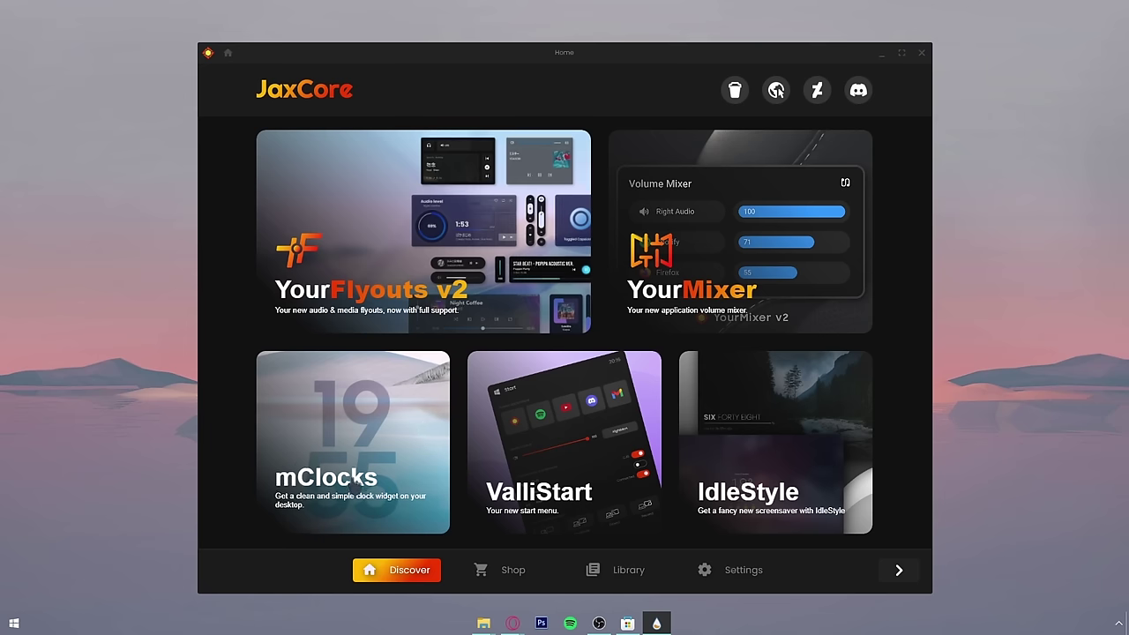
- Install the ModularClocks 2.5 widget from the mClocks entry and activate it on the desktop, dismissing its change log
{"action": "left_click", "coordinate": [344, 424]}
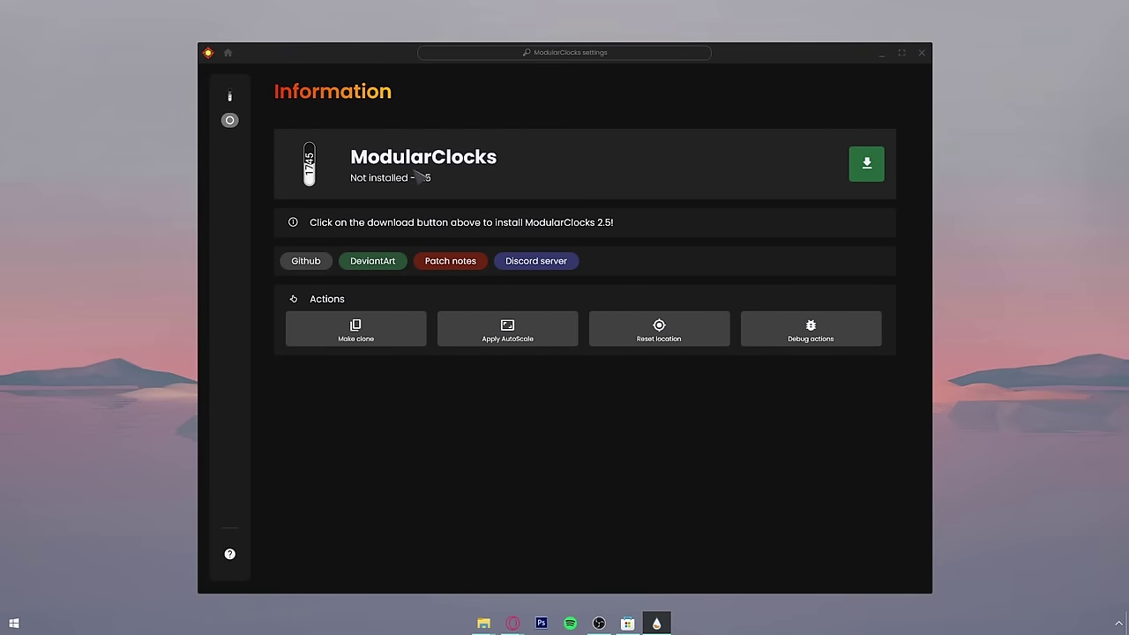
{"action": "left_click", "coordinate": [867, 166]}
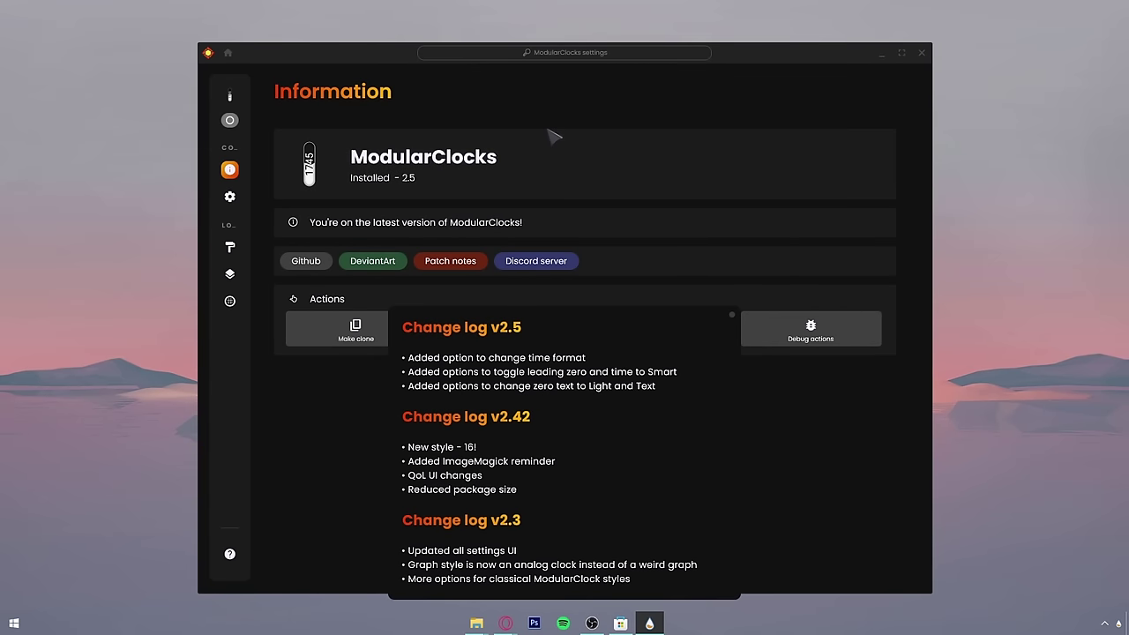
{"action": "mouse_move", "coordinate": [250, 143]}
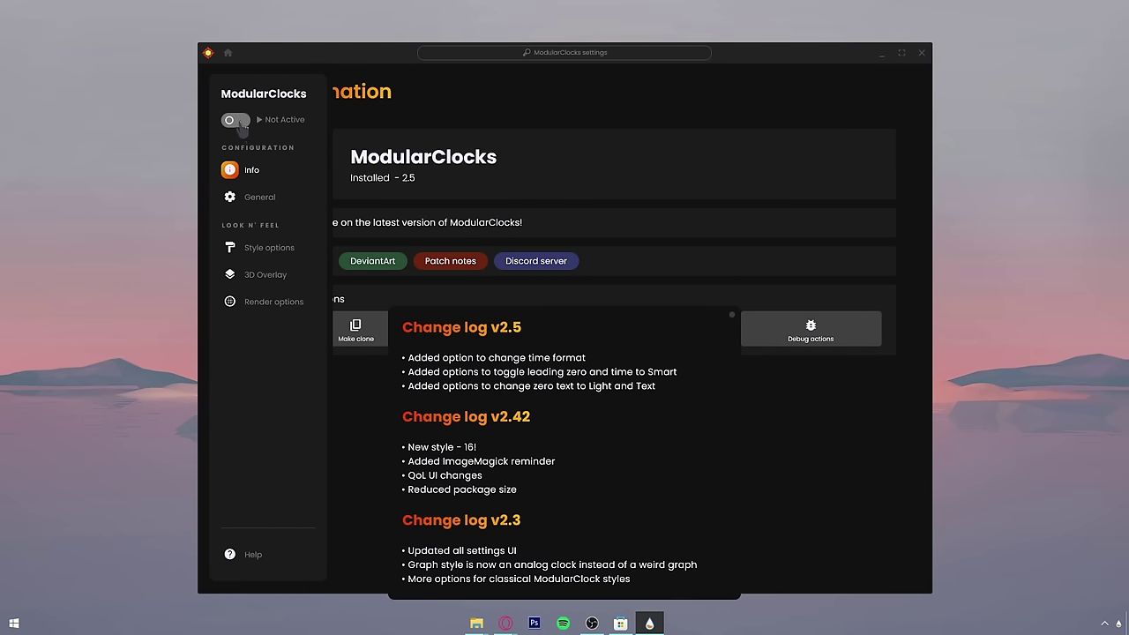
{"action": "left_click", "coordinate": [236, 120]}
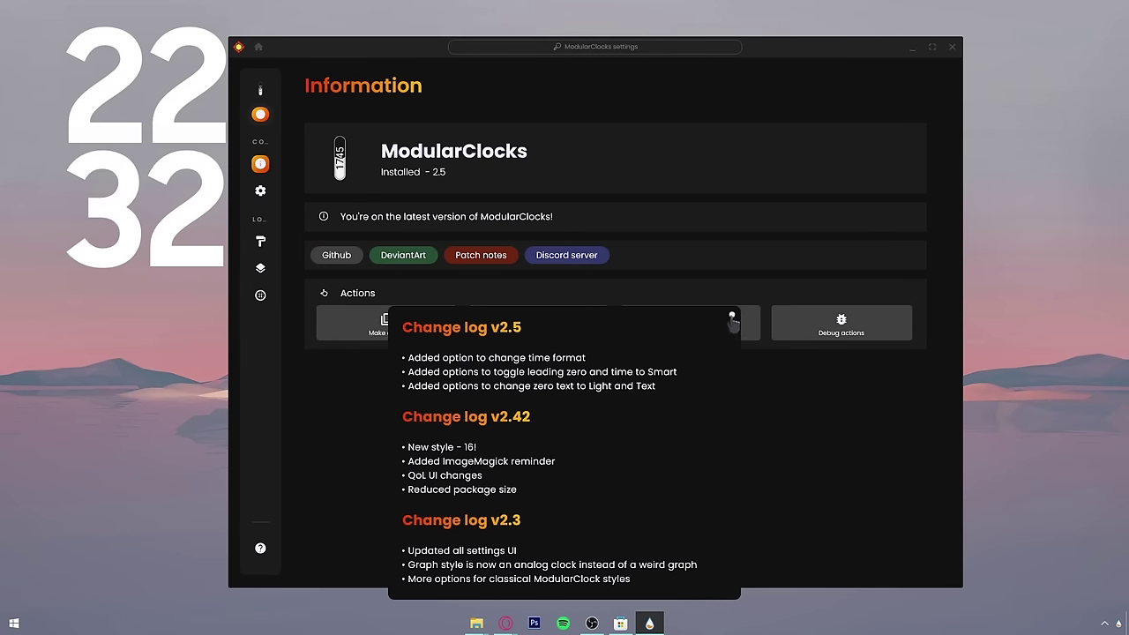
{"action": "left_click", "coordinate": [732, 318]}
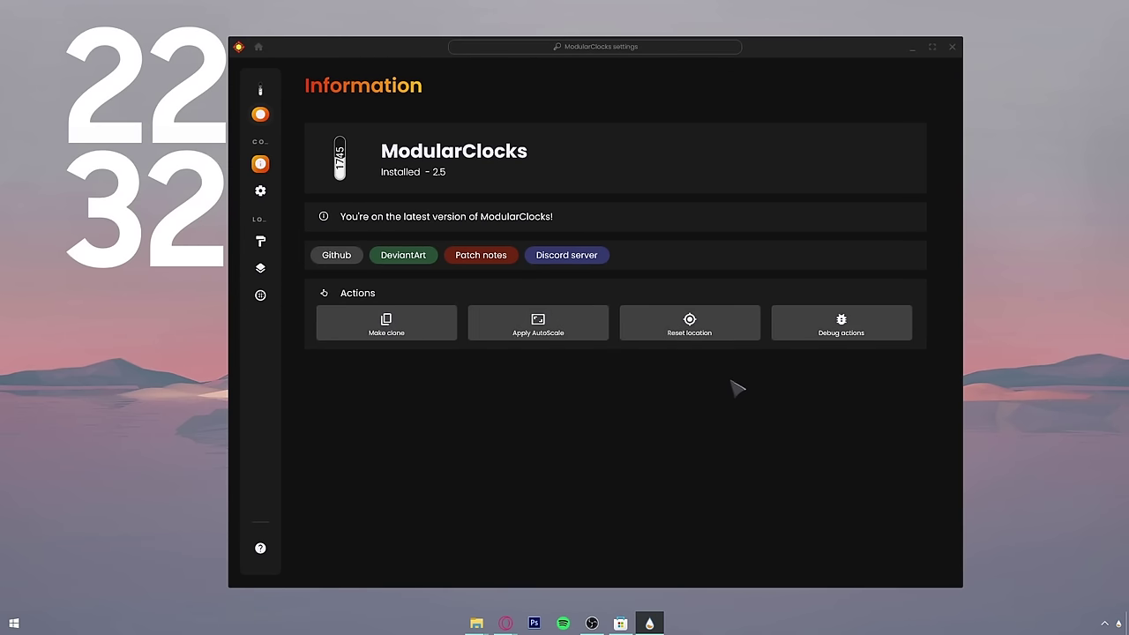
- Switch the ModularClocks style to Smart, with time, weather and date, and move the clock lower on the desktop, clear of the settings window
{"action": "mouse_move", "coordinate": [320, 257]}
{"action": "left_click", "coordinate": [291, 191]}
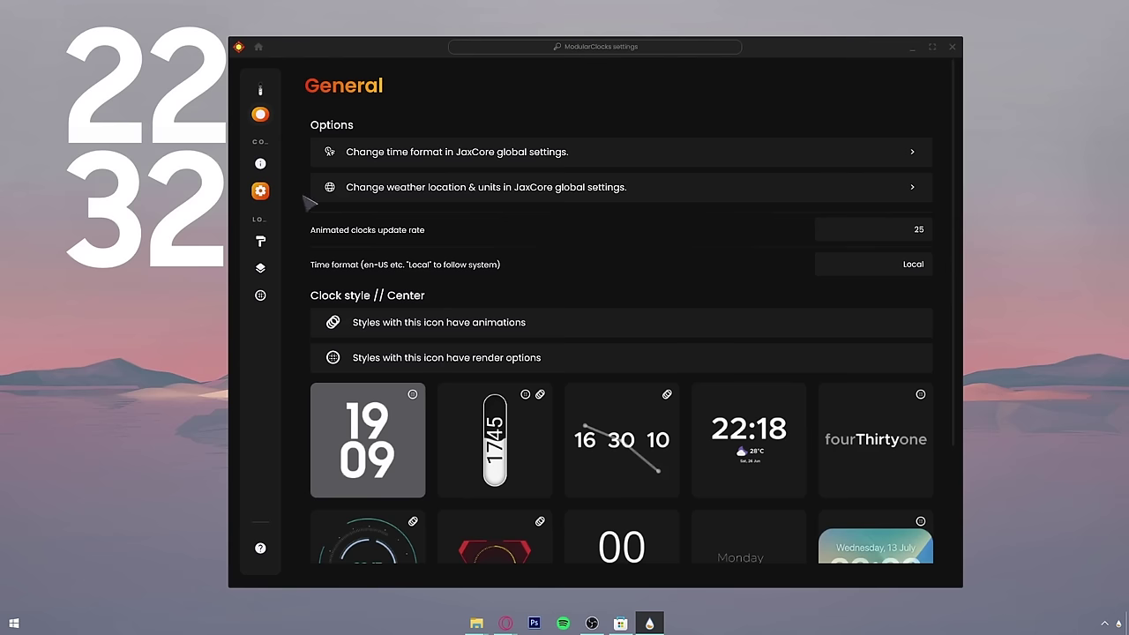
{"action": "scroll", "coordinate": [621, 266], "scroll_direction": "down", "scroll_amount": 2}
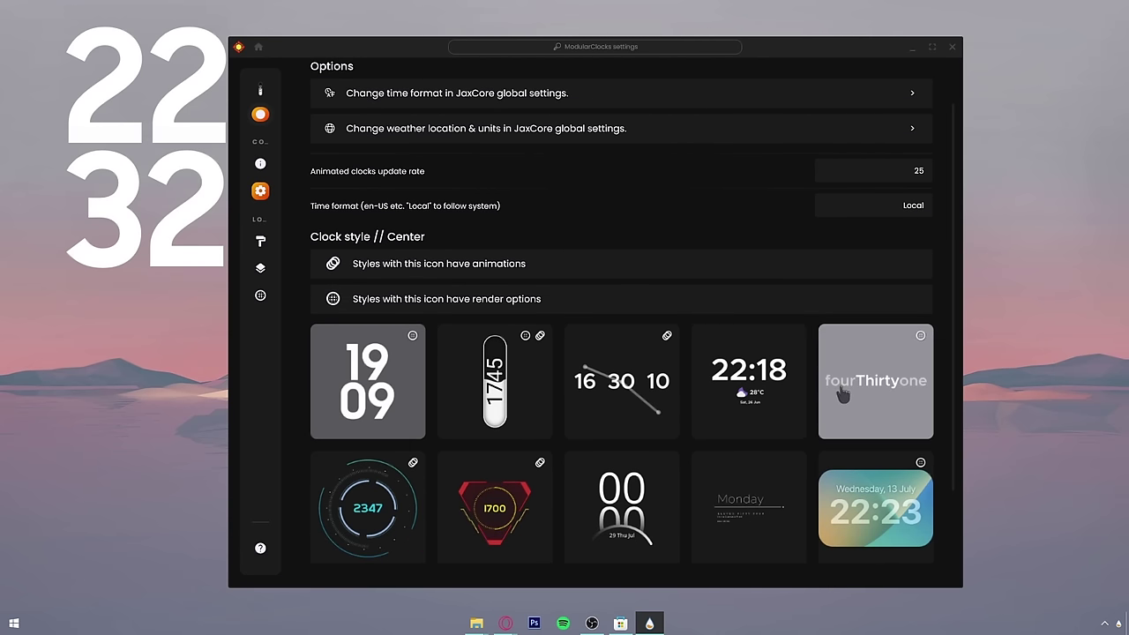
{"action": "scroll", "coordinate": [829, 395], "scroll_direction": "down", "scroll_amount": 1}
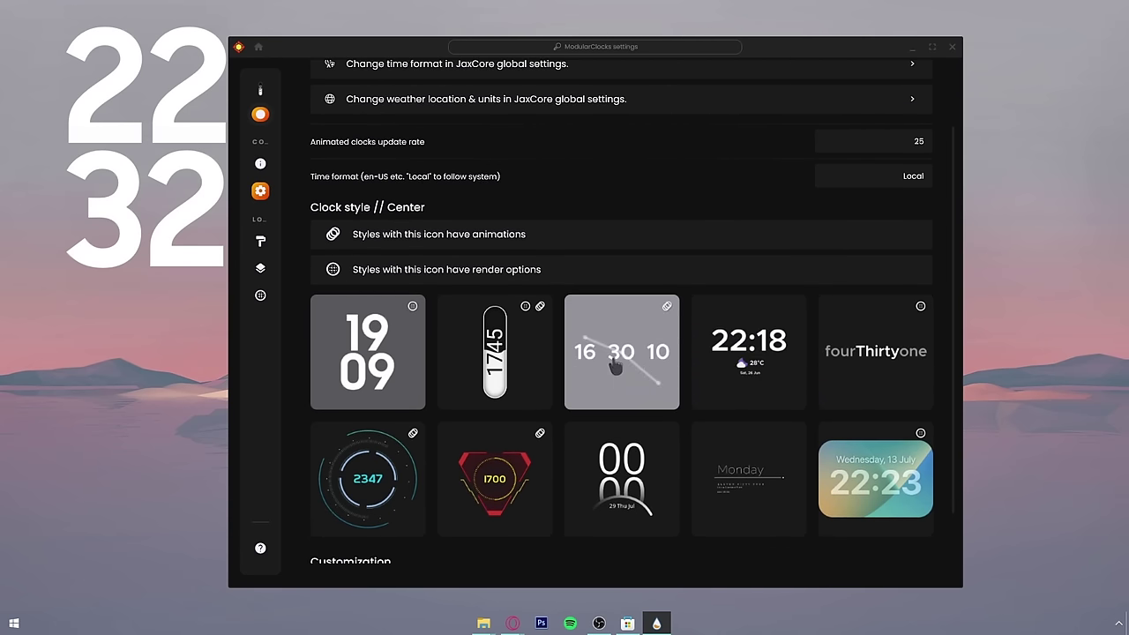
{"action": "left_click", "coordinate": [741, 357]}
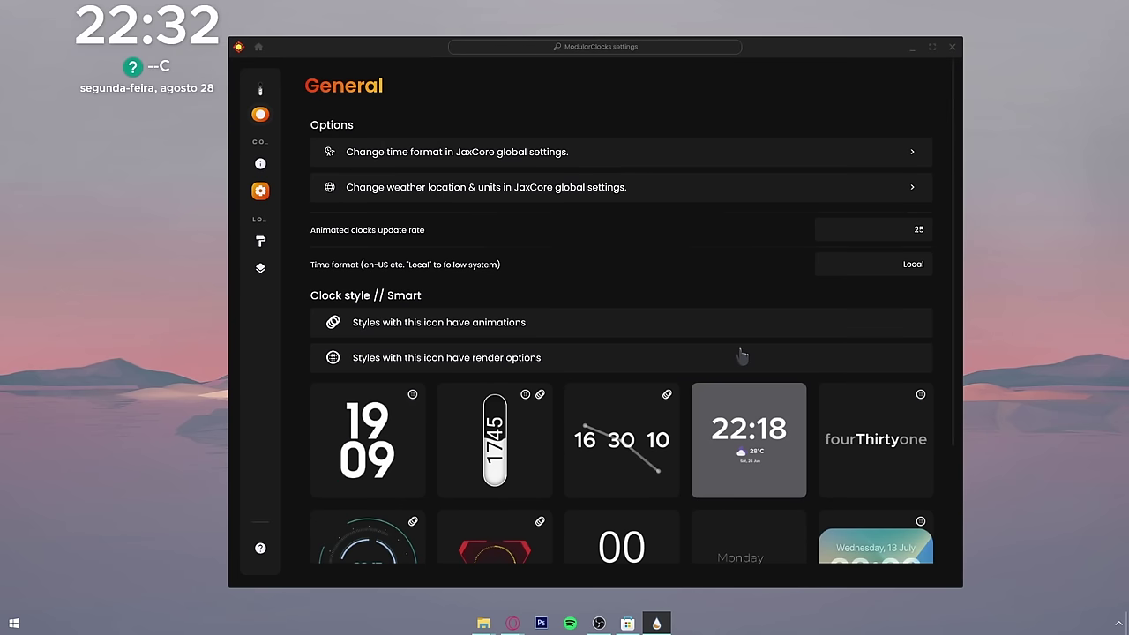
{"action": "left_click_drag", "start_coordinate": [796, 54], "coordinate": [887, 53]}
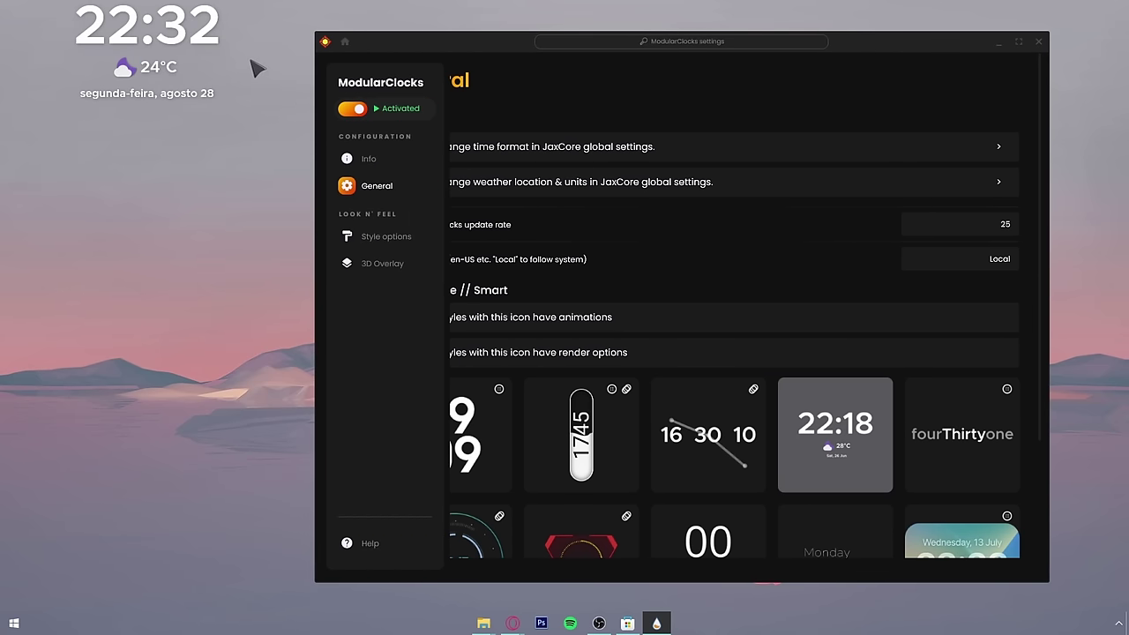
{"action": "left_click_drag", "start_coordinate": [200, 34], "coordinate": [201, 154]}
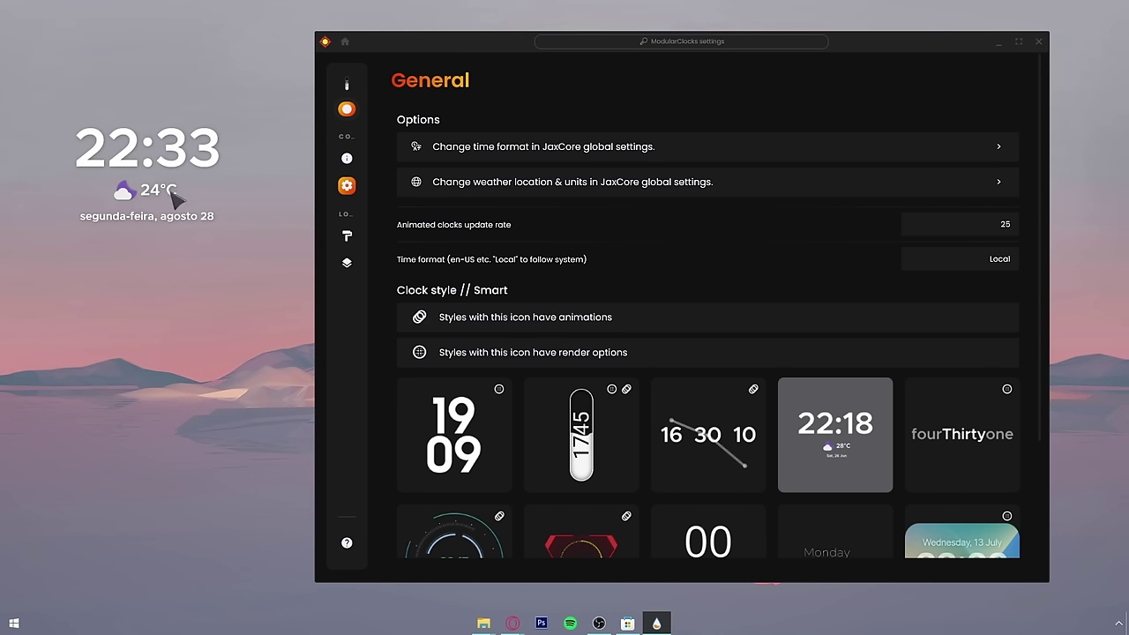
- Set the Smart clock's tint color to 0,0,0 in its style options and close the ModularClocks settings
{"action": "scroll", "coordinate": [781, 321], "scroll_direction": "down", "scroll_amount": 2}
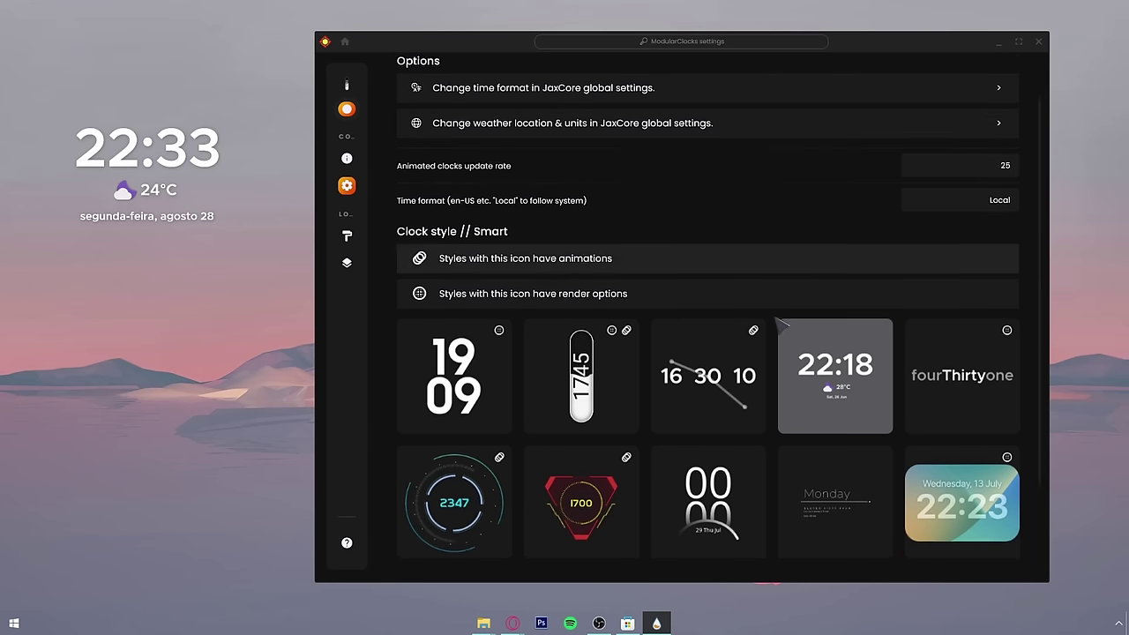
{"action": "scroll", "coordinate": [771, 309], "scroll_direction": "down", "scroll_amount": 1}
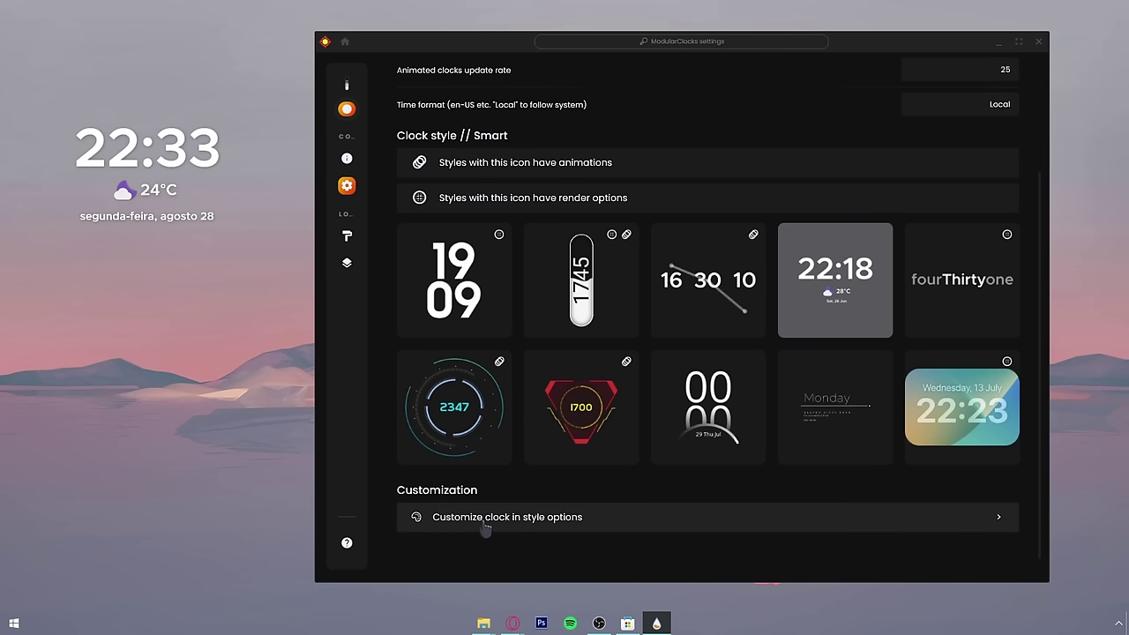
{"action": "left_click", "coordinate": [539, 528]}
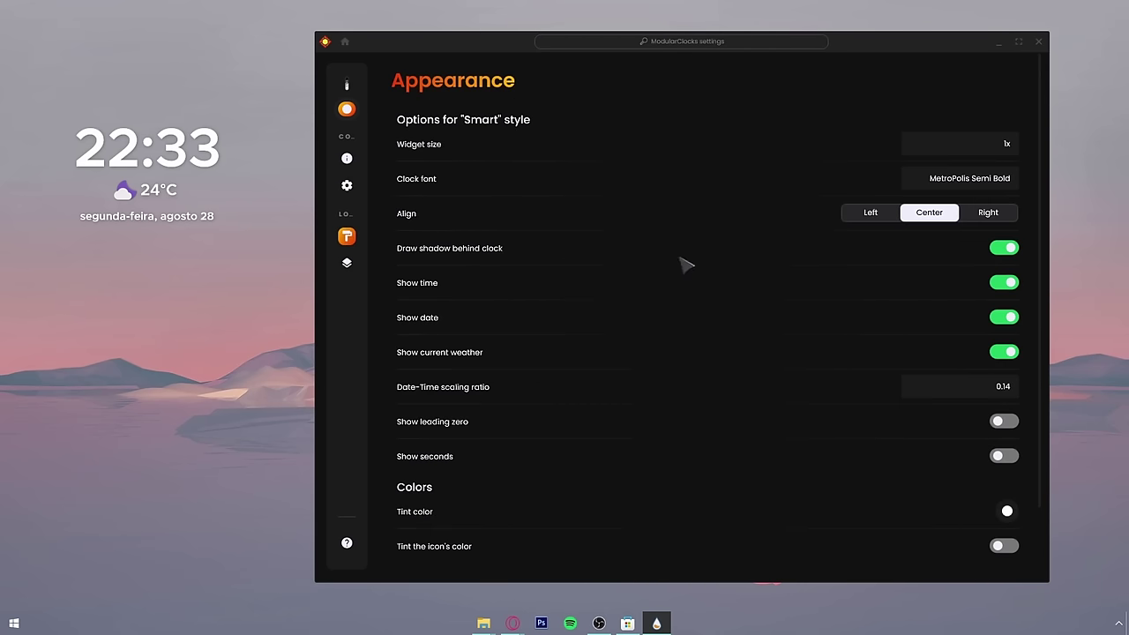
{"action": "scroll", "coordinate": [706, 291], "scroll_direction": "down", "scroll_amount": 1}
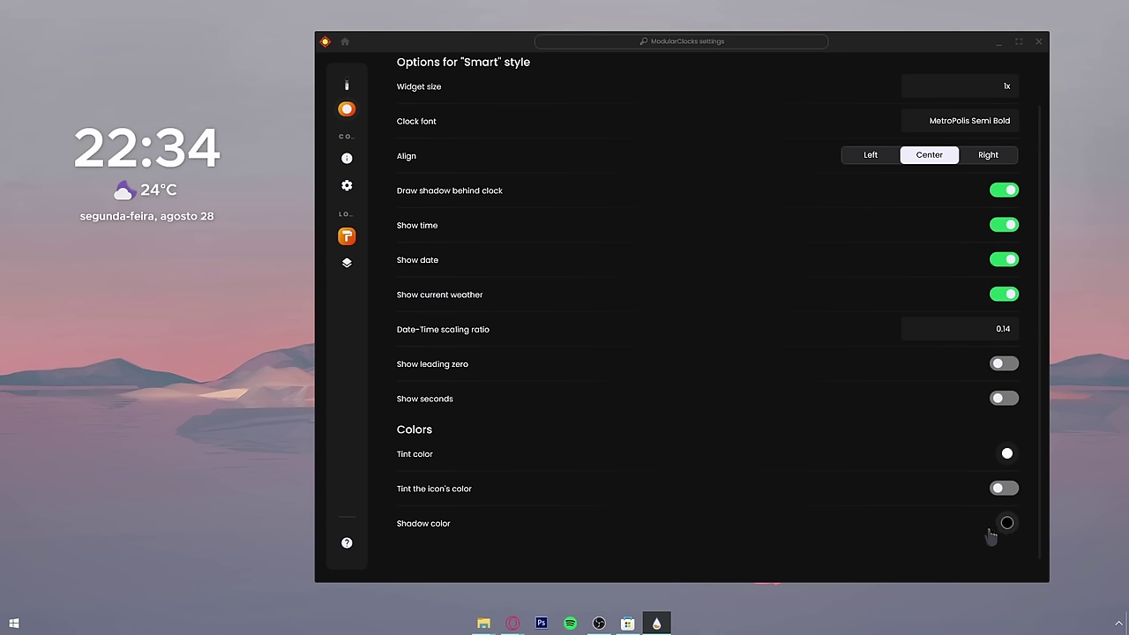
{"action": "left_click", "coordinate": [1008, 455]}
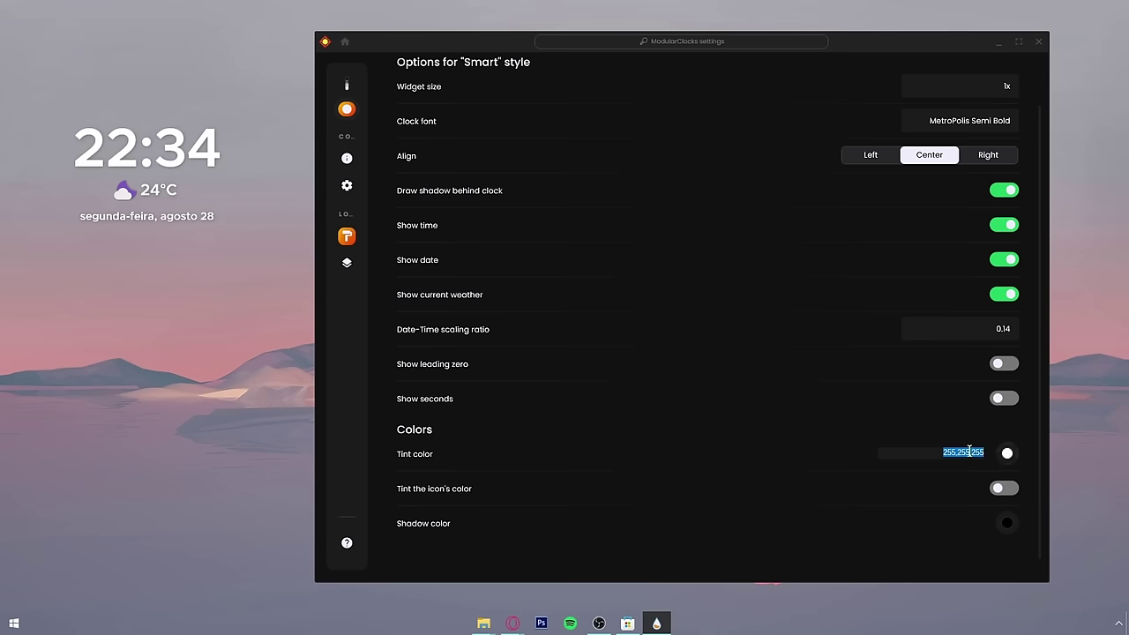
{"action": "type", "text": "0,0,0"}
{"action": "key", "text": "Return"}
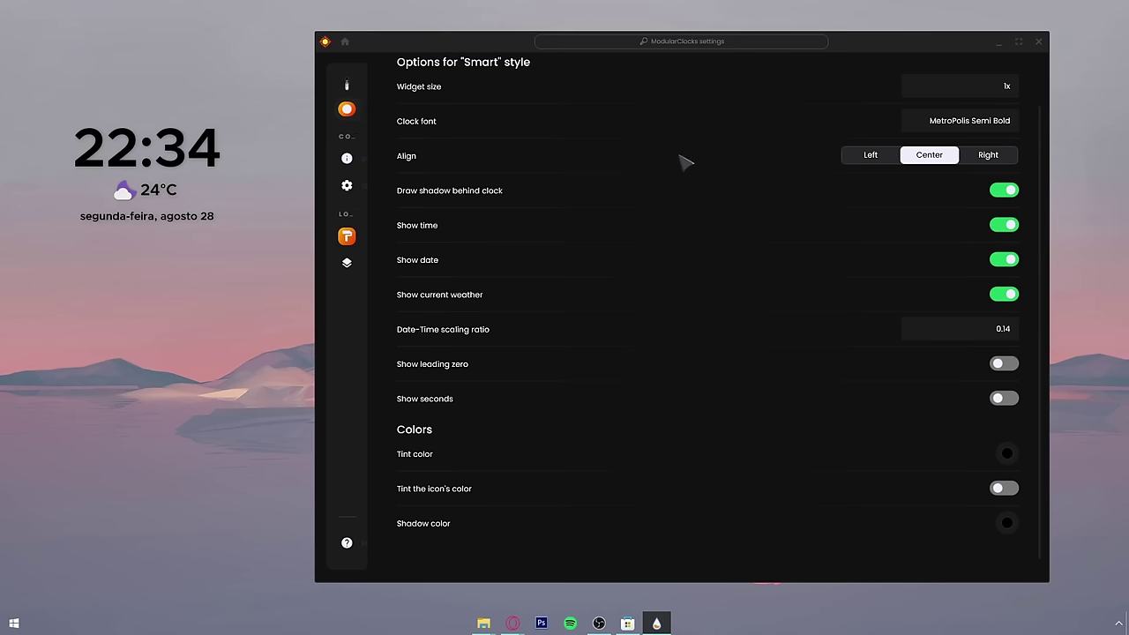
{"action": "left_click", "coordinate": [1040, 42]}
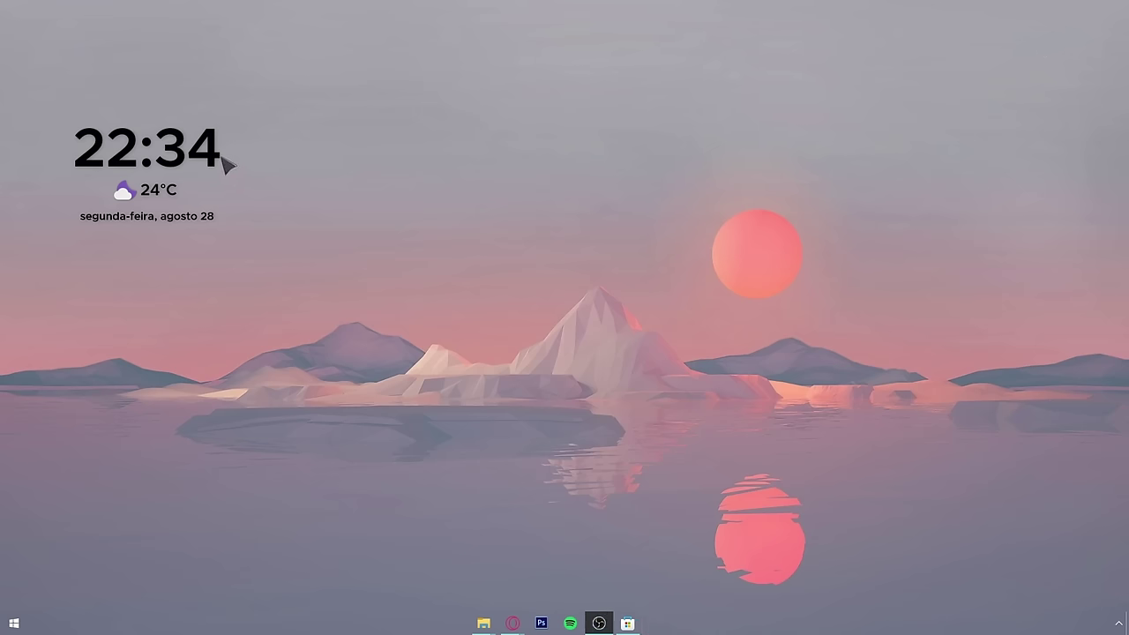
- Move the clock widget to the upper middle of the desktop above the iceberg and open its alignment options
{"action": "left_click_drag", "start_coordinate": [221, 161], "coordinate": [625, 172]}
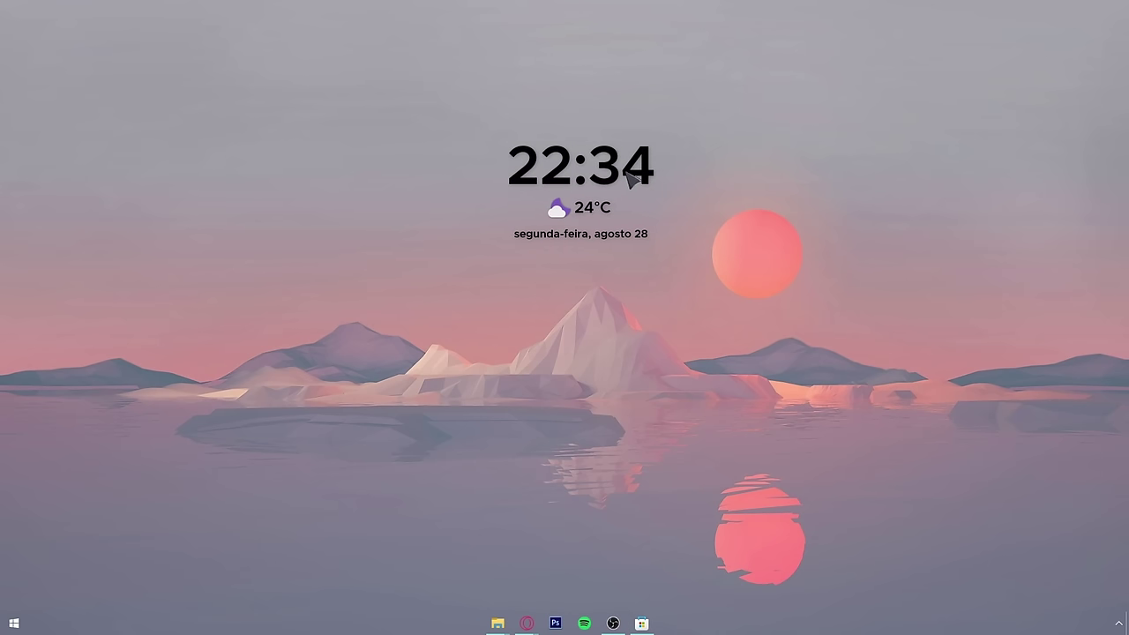
{"action": "right_click", "coordinate": [623, 173]}
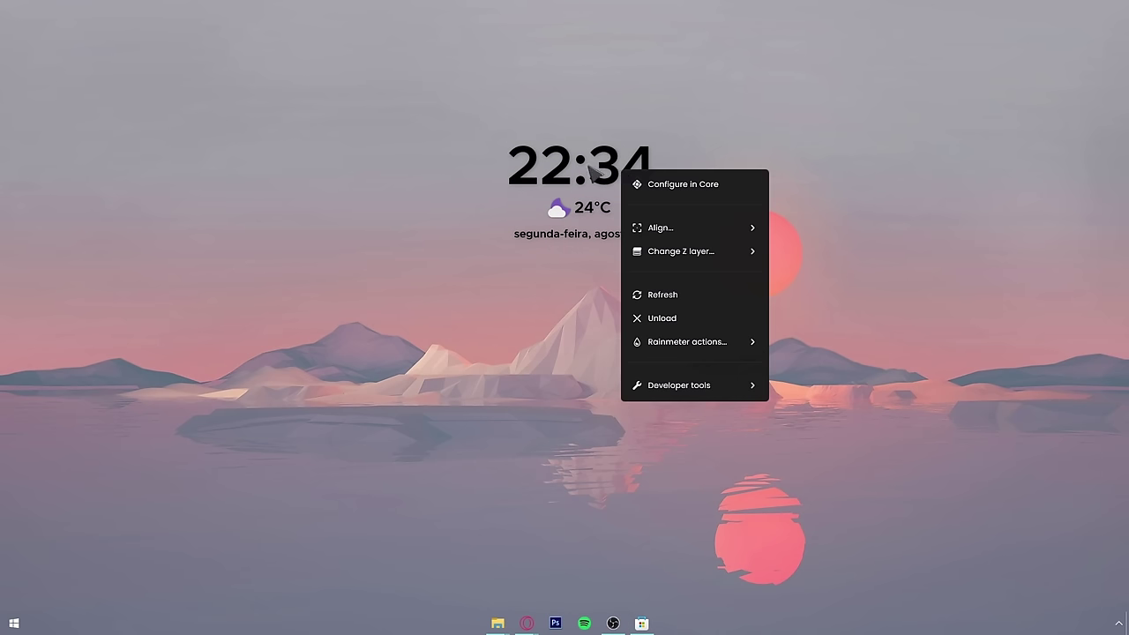
{"action": "mouse_move", "coordinate": [720, 229]}
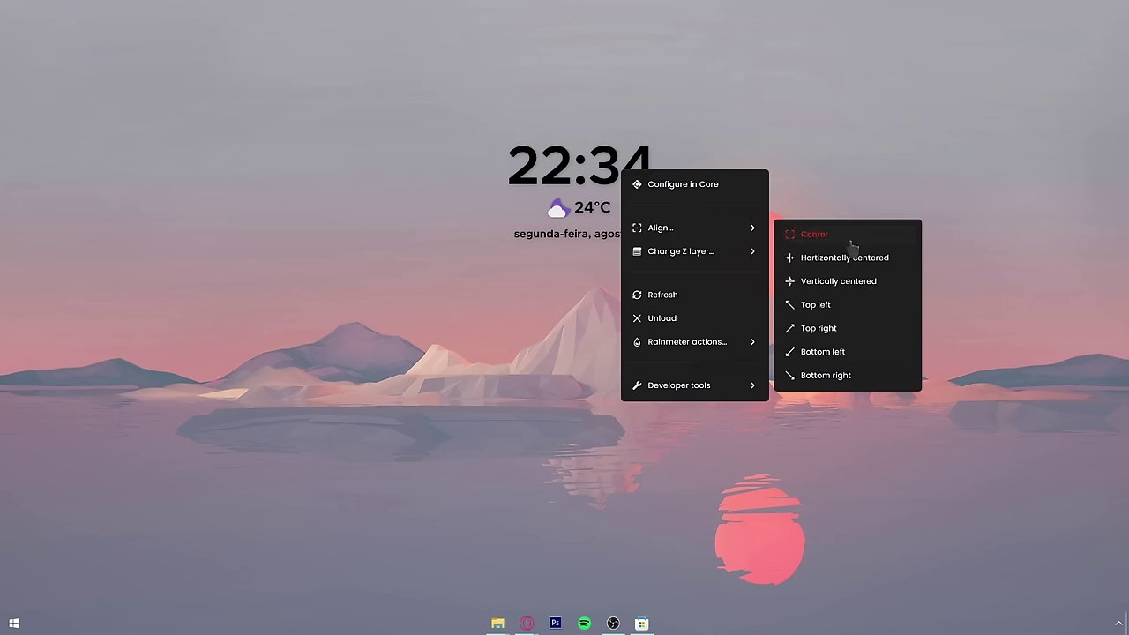